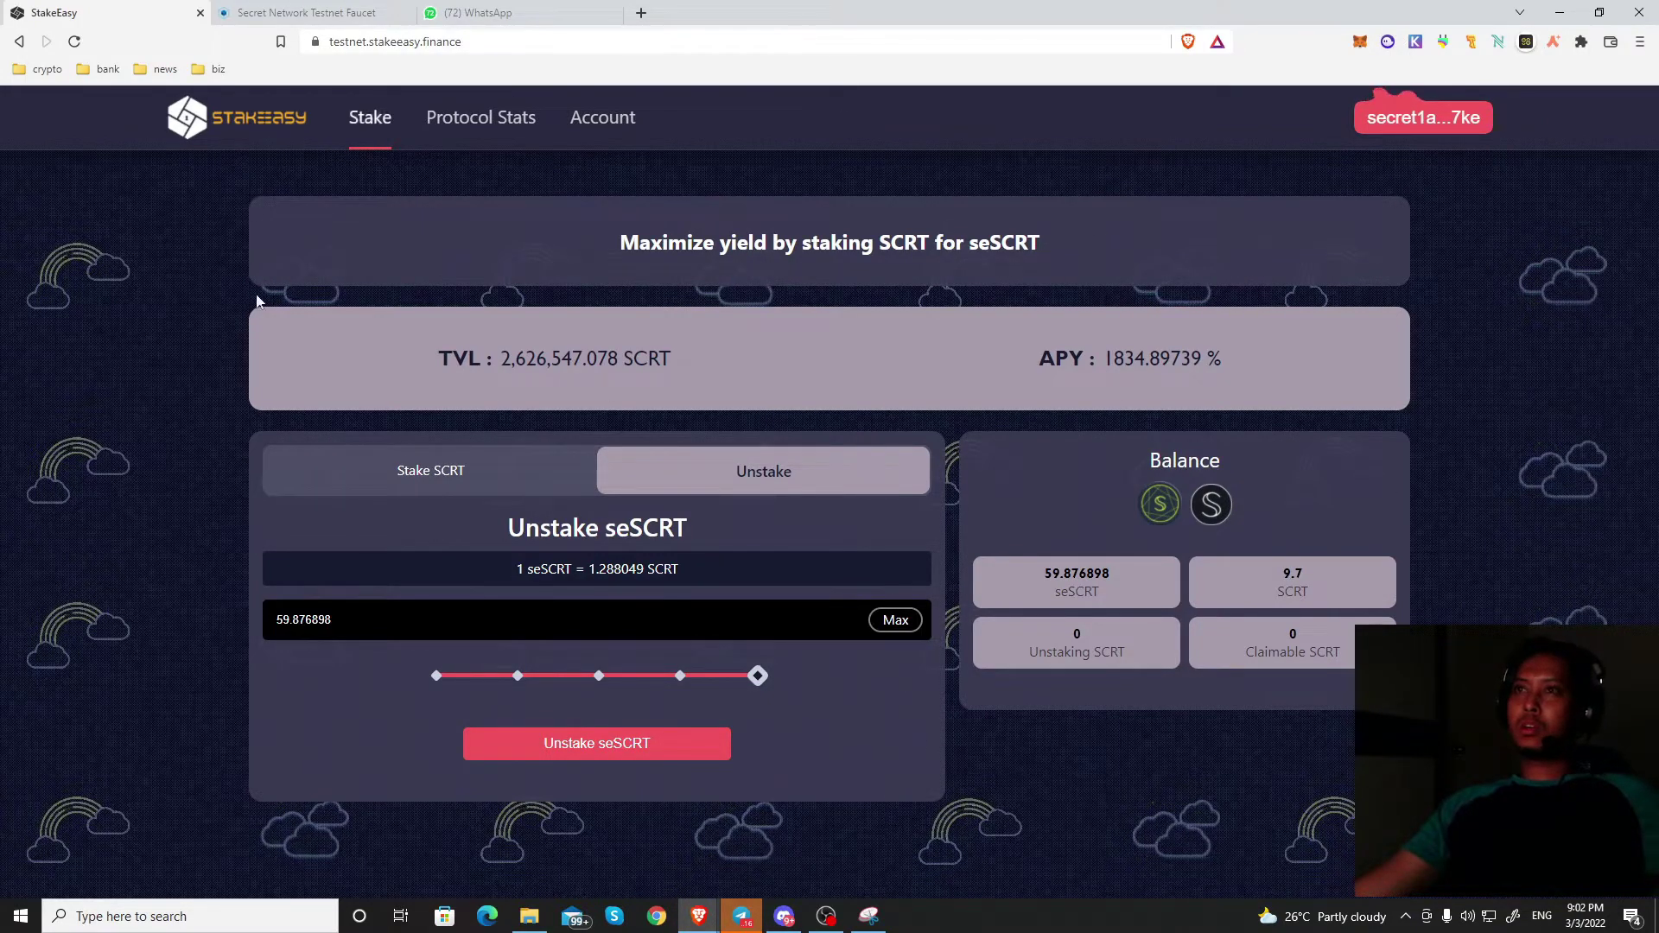
pyautogui.click(1416, 42)
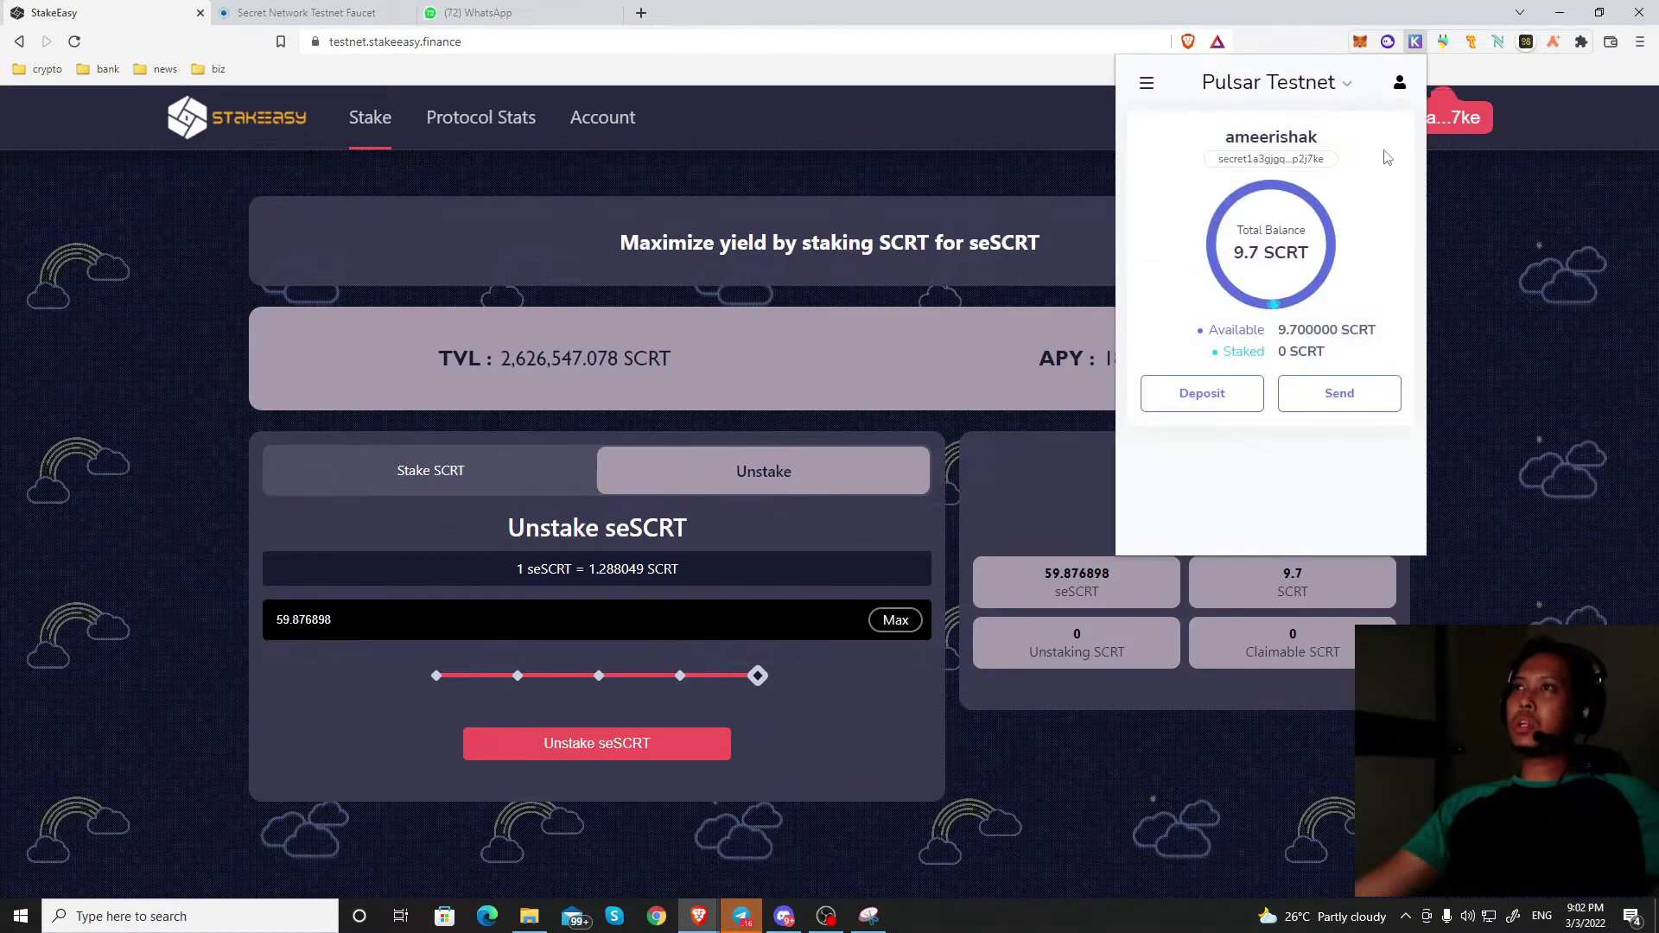
pyautogui.click(1345, 88)
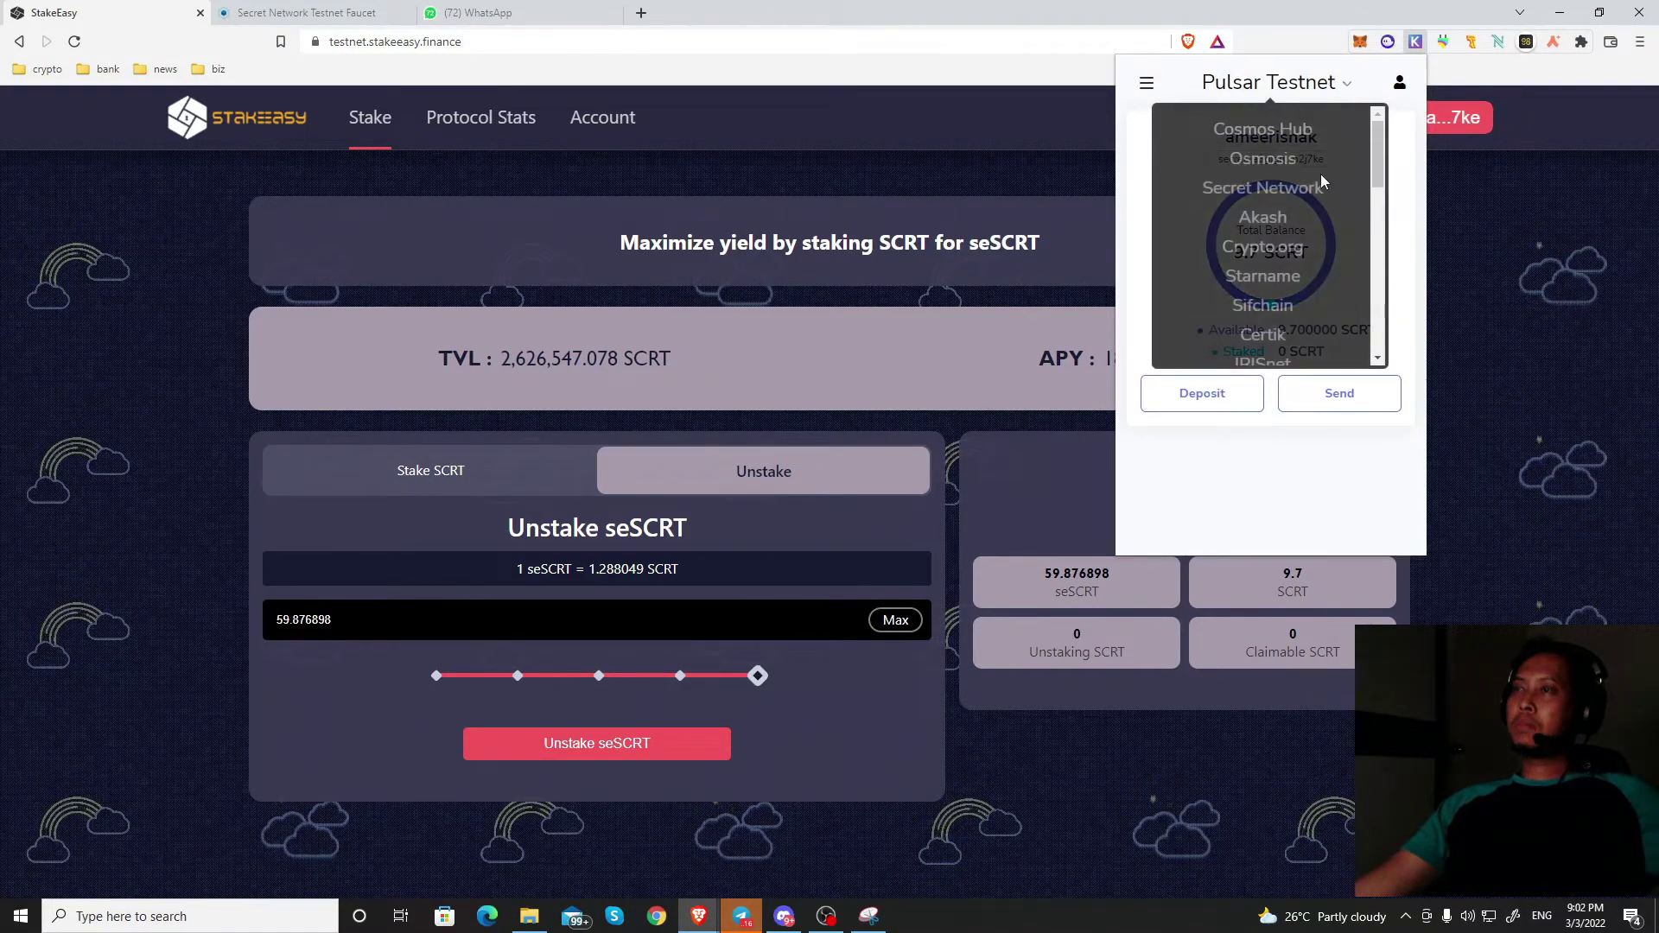
pyautogui.scroll(-8, 1321, 174)
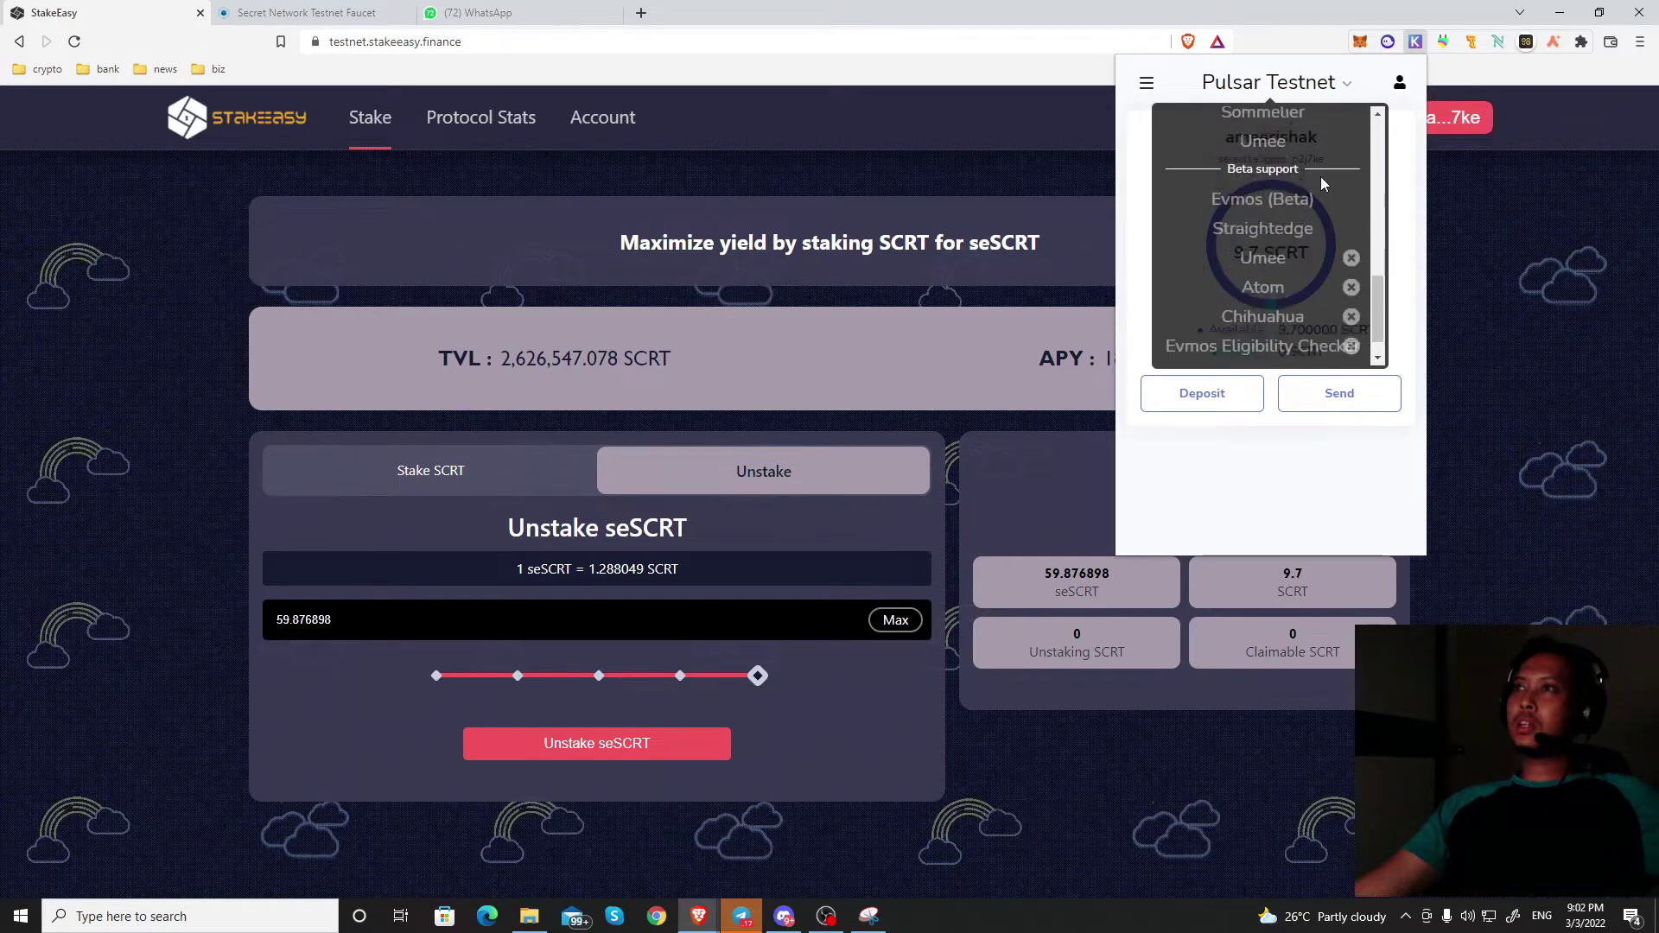
pyautogui.scroll(4, 1321, 176)
pyautogui.scroll(-6, 1319, 206)
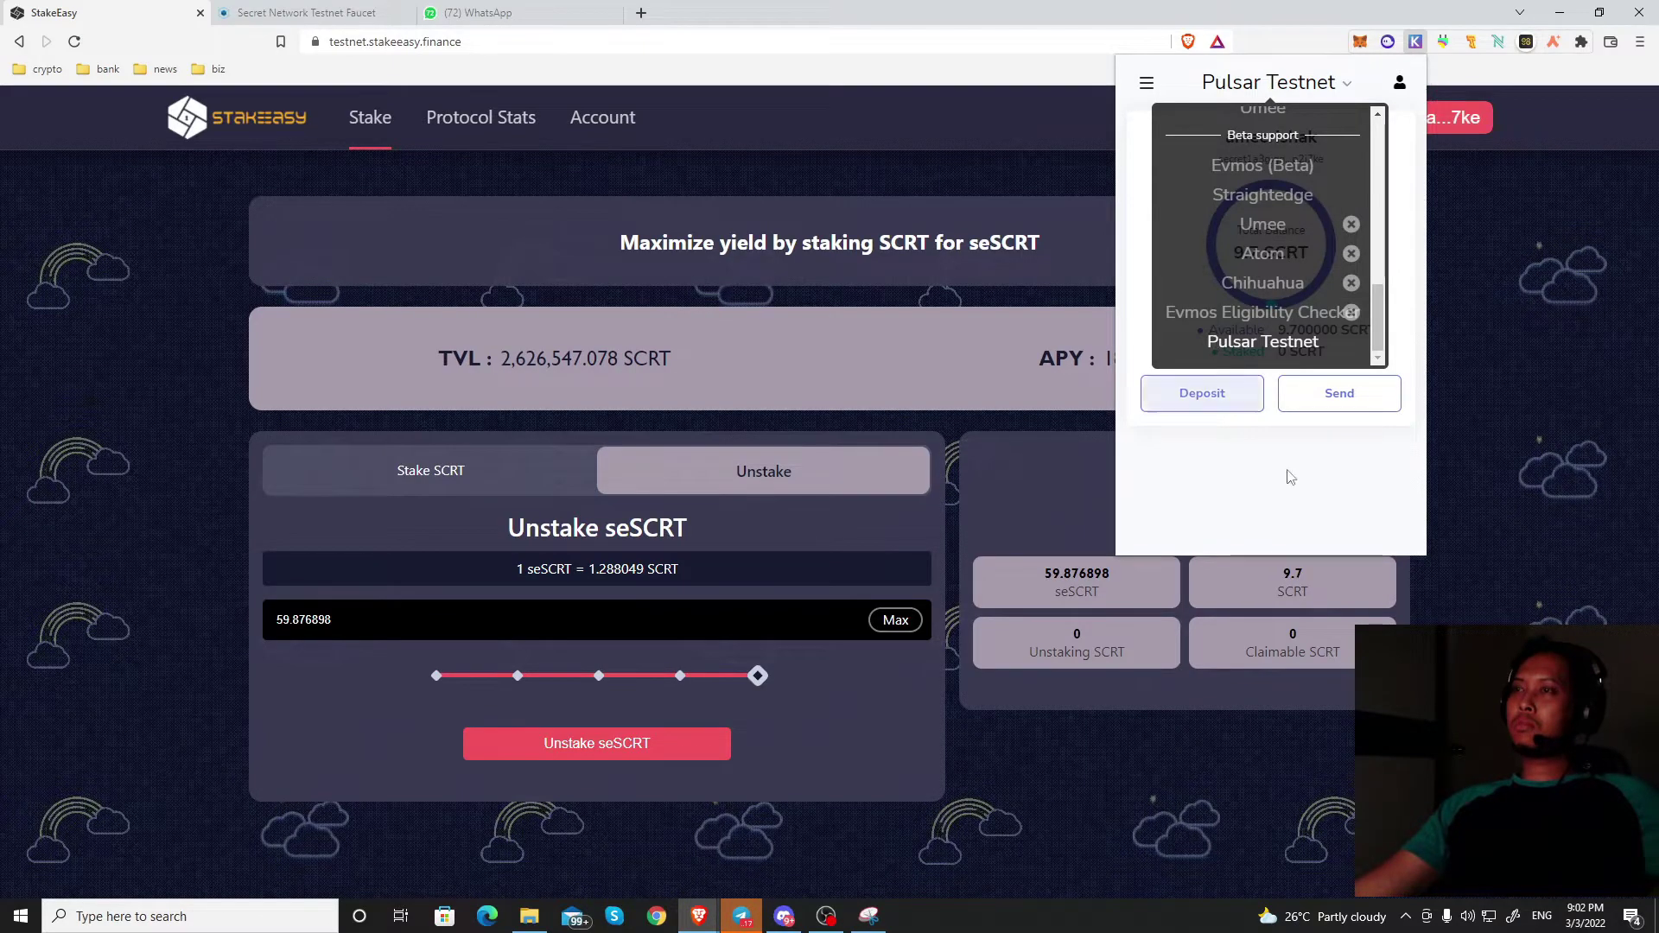
pyautogui.click(1590, 322)
pyautogui.click(1419, 126)
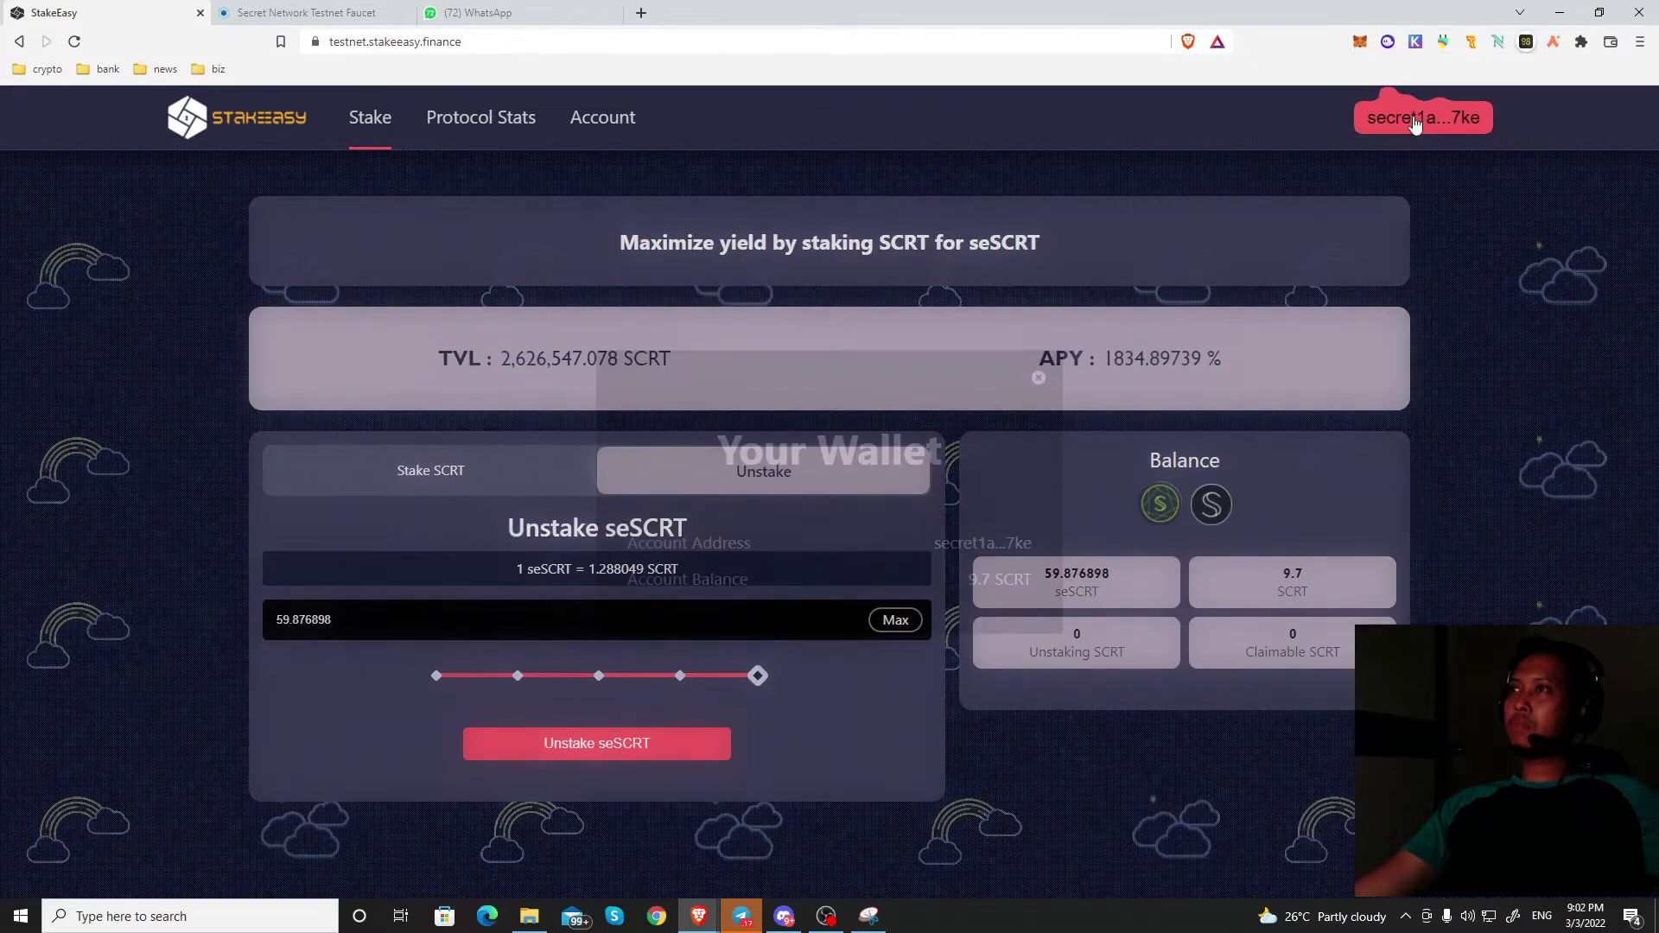
pyautogui.click(1040, 379)
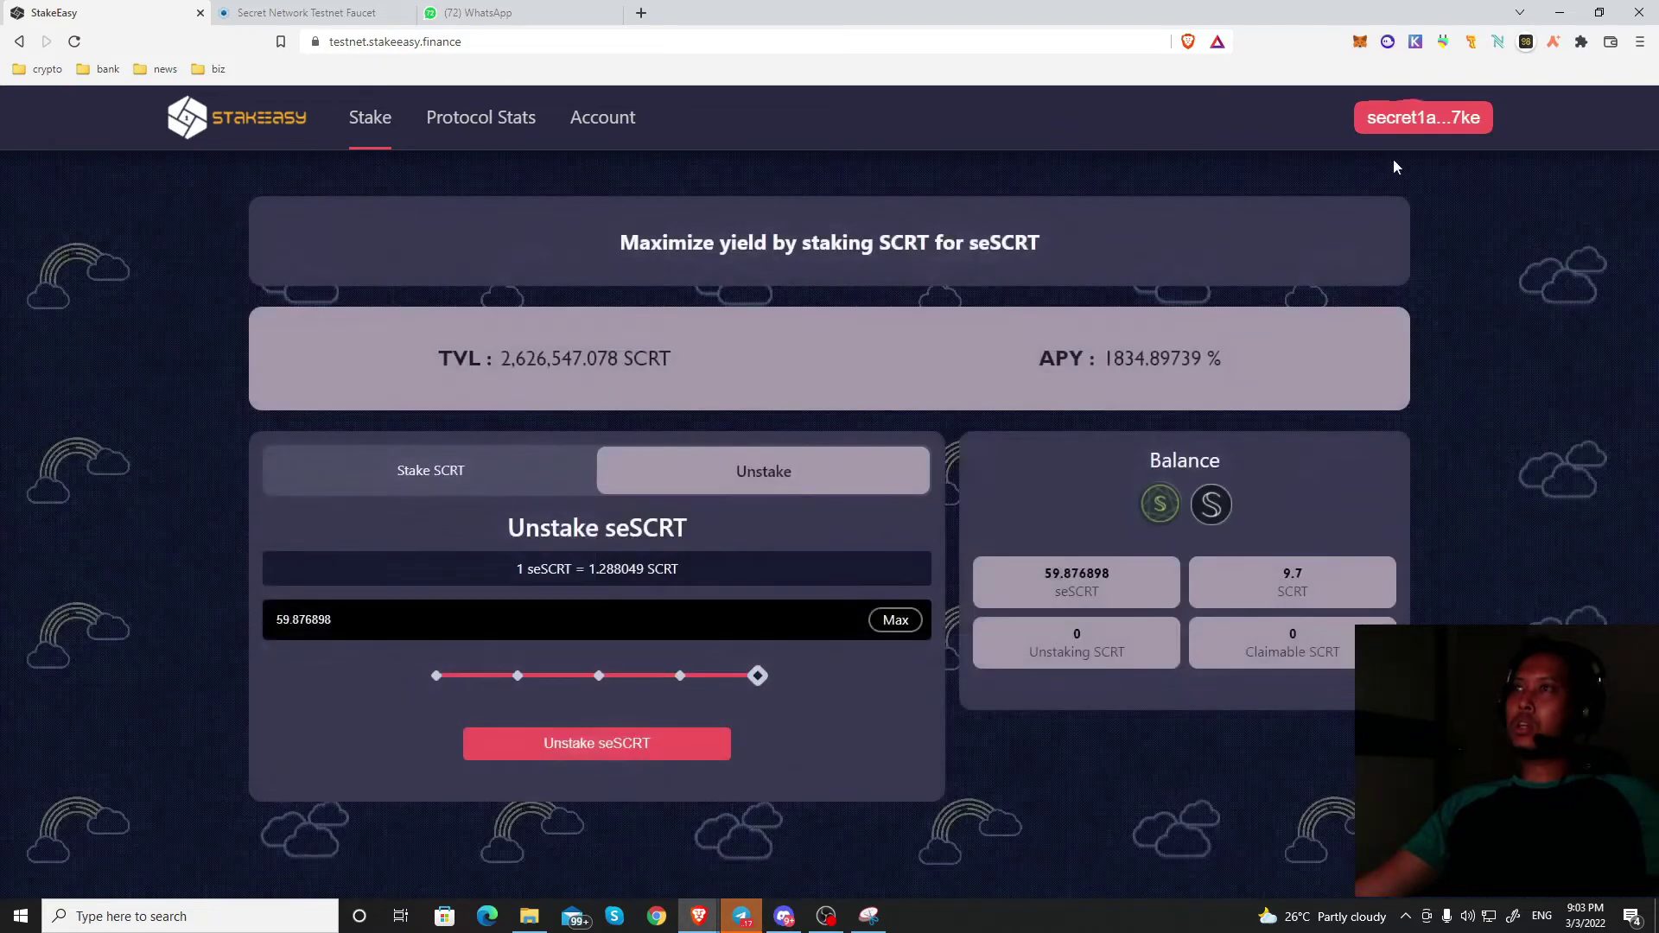
pyautogui.click(1415, 42)
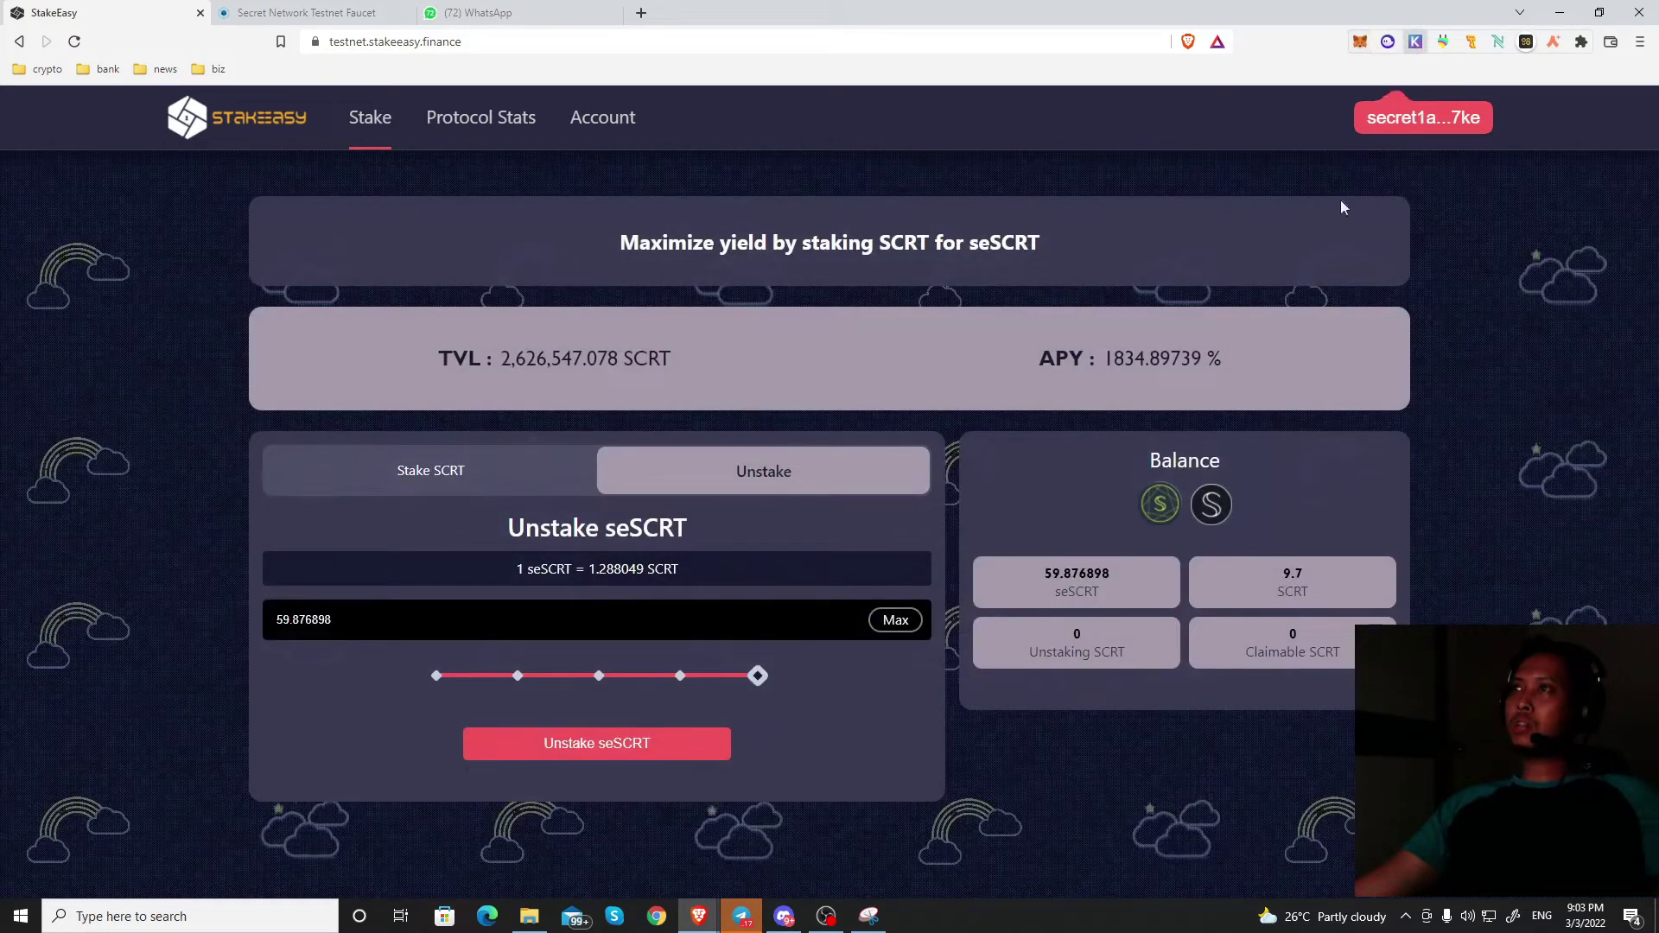
pyautogui.click(1328, 86)
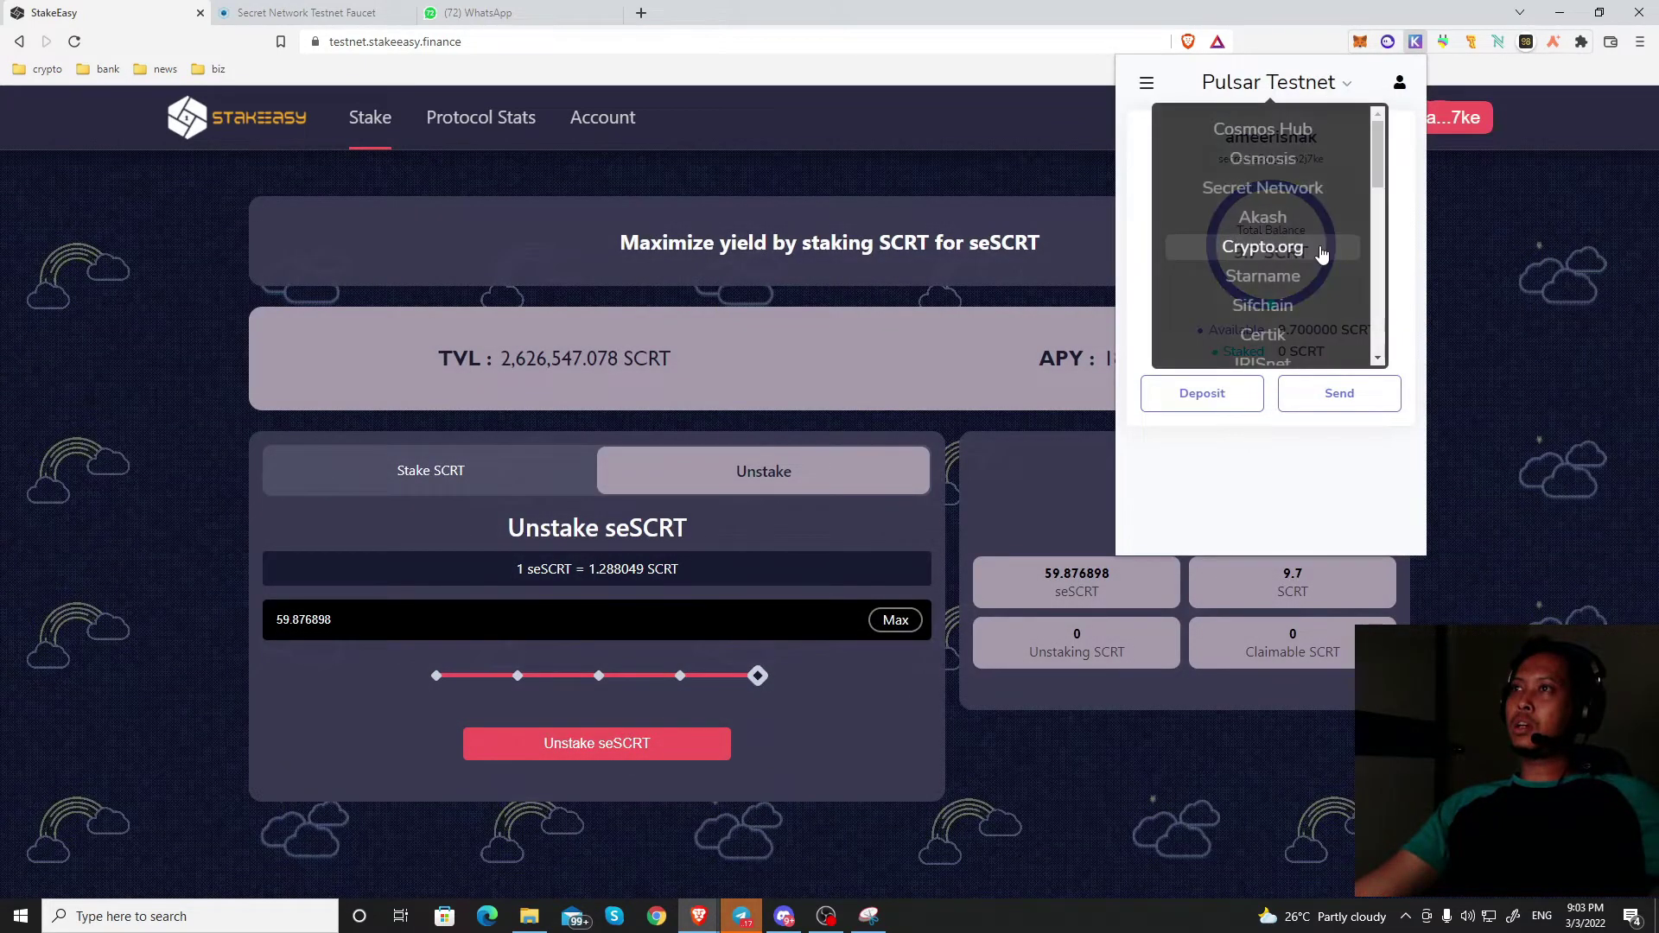
pyautogui.scroll(-5, 1323, 251)
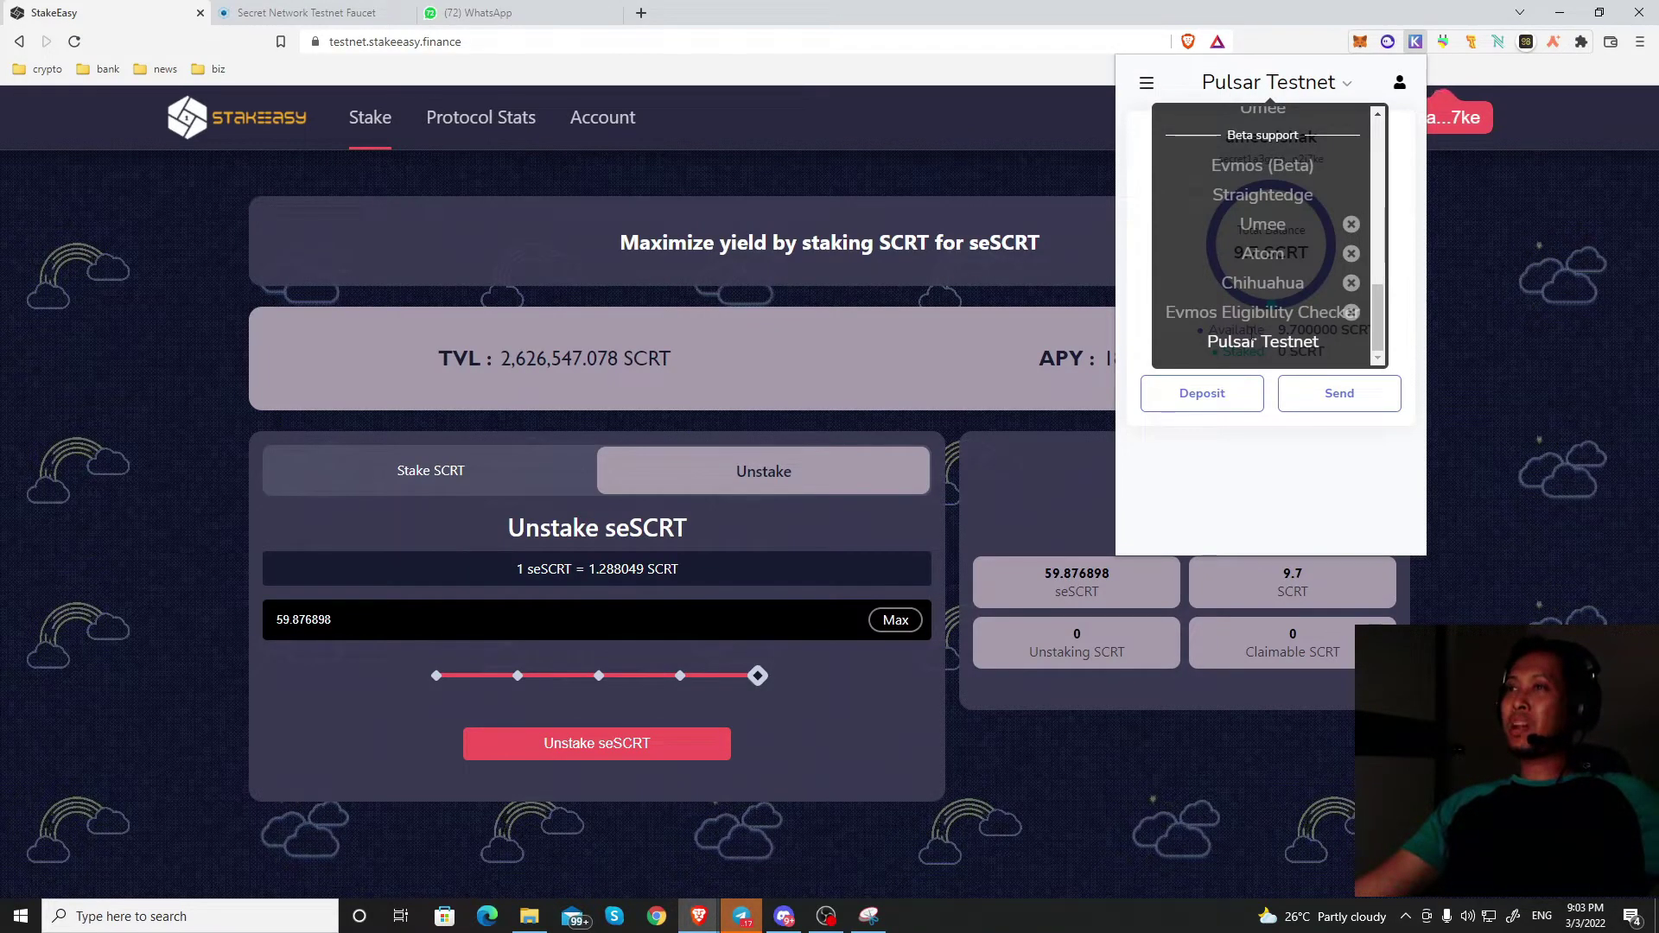
pyautogui.click(1411, 192)
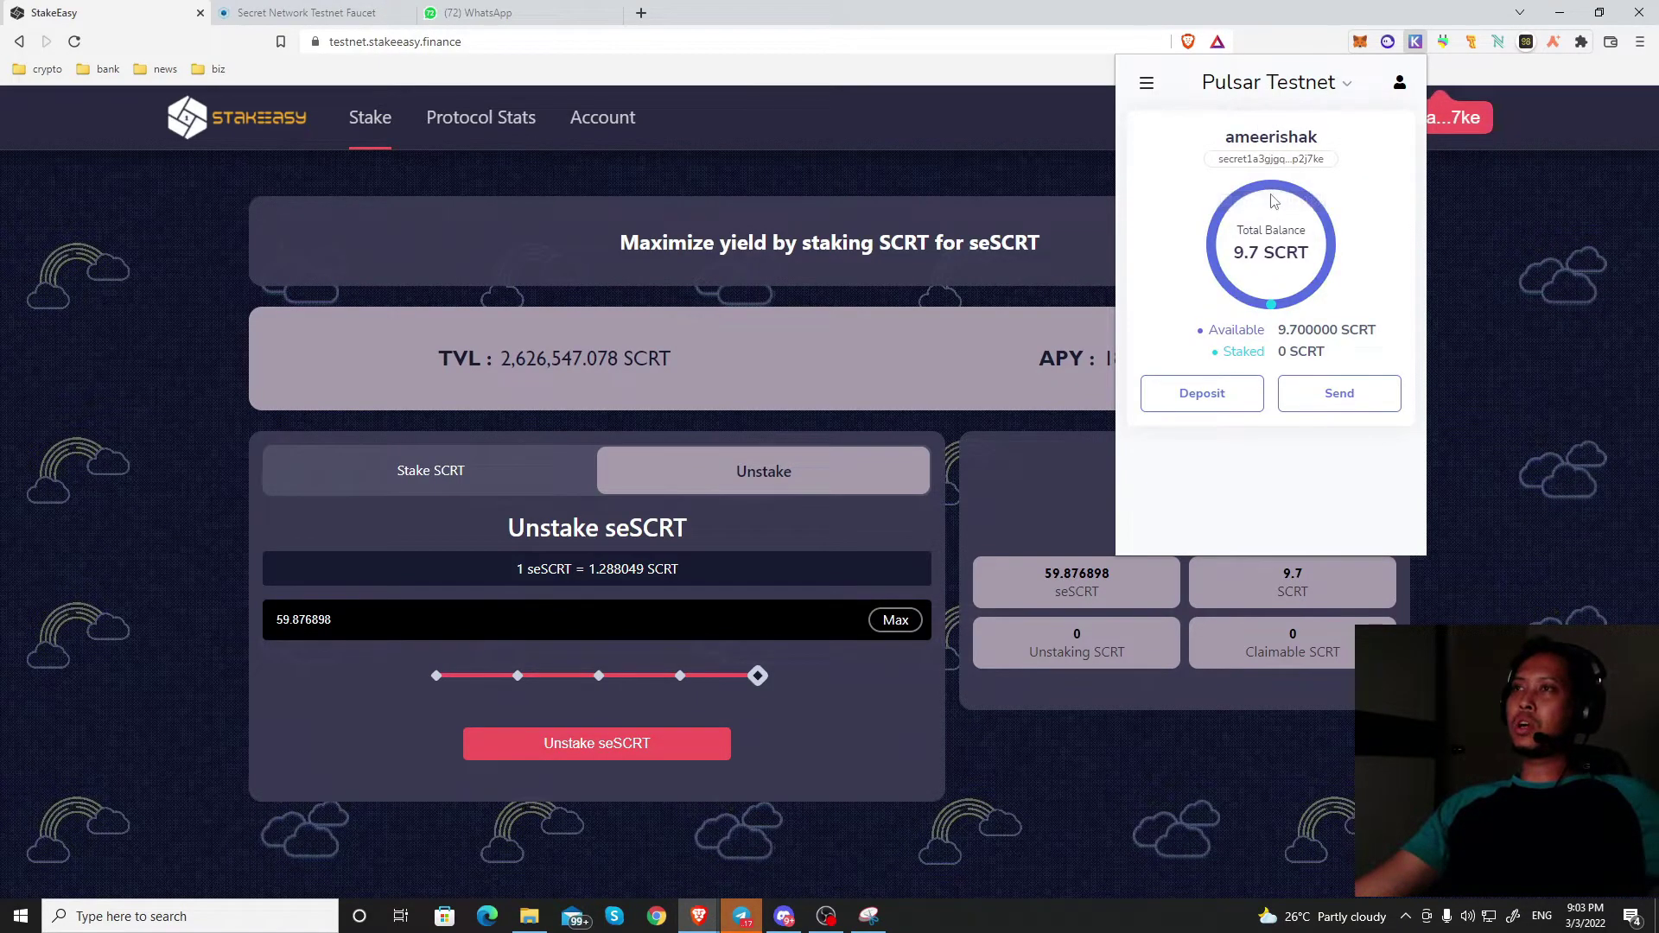
pyautogui.moveTo(1232, 250); pyautogui.dragTo(1248, 250)
pyautogui.click(1237, 251)
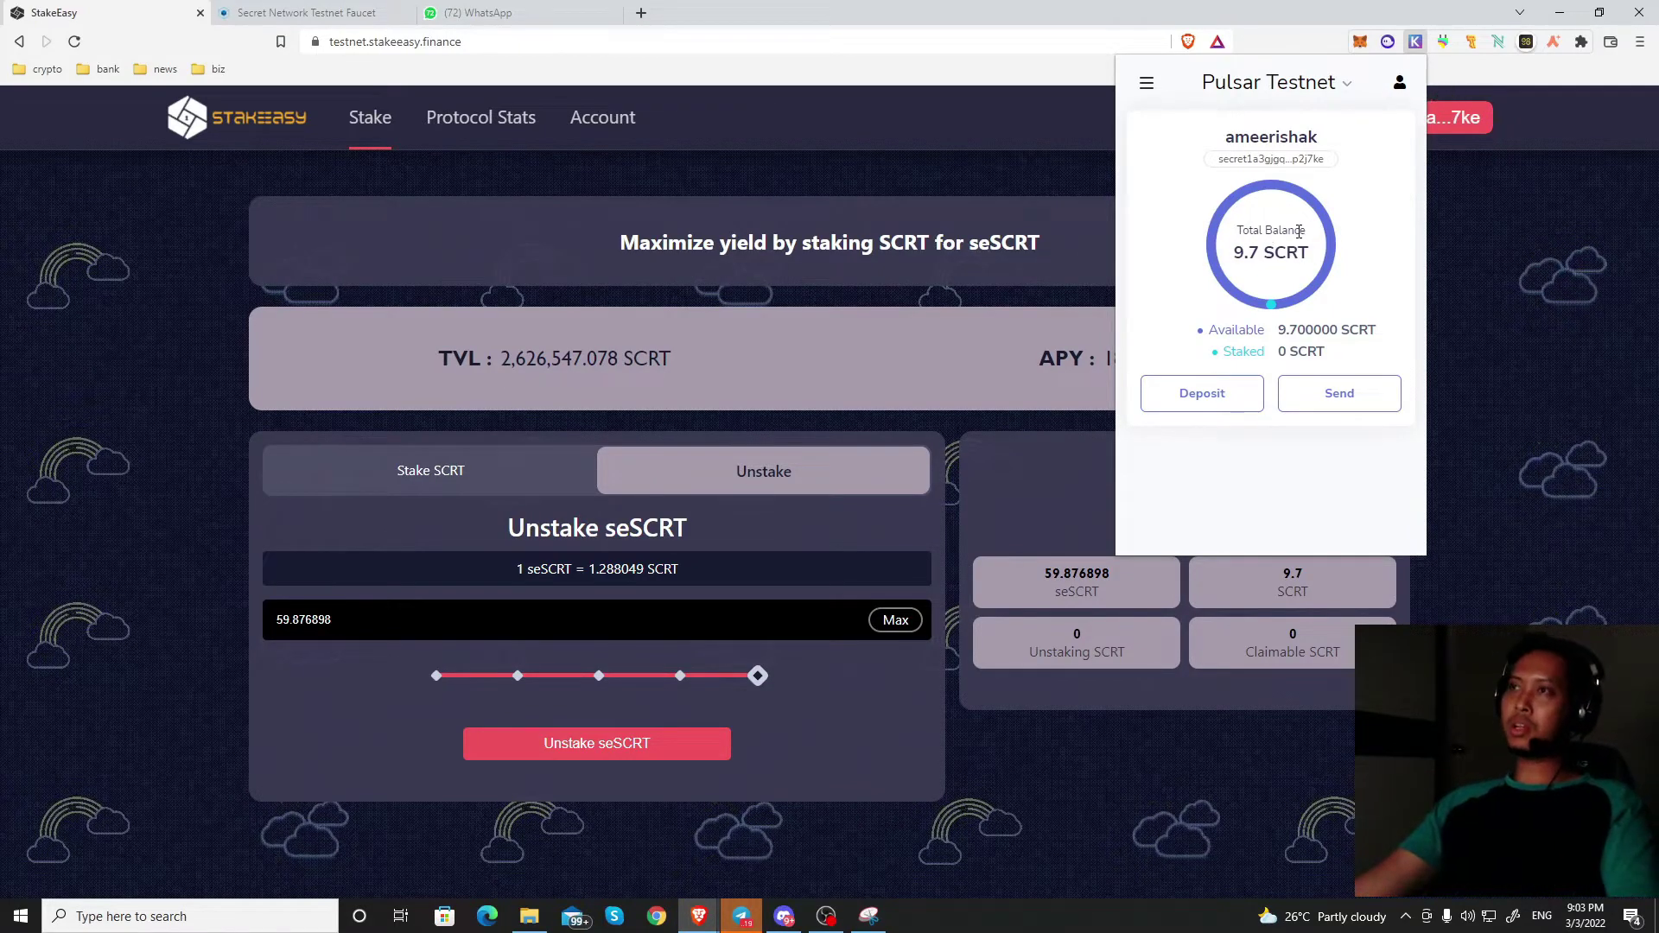
pyautogui.doubleClick(1292, 252)
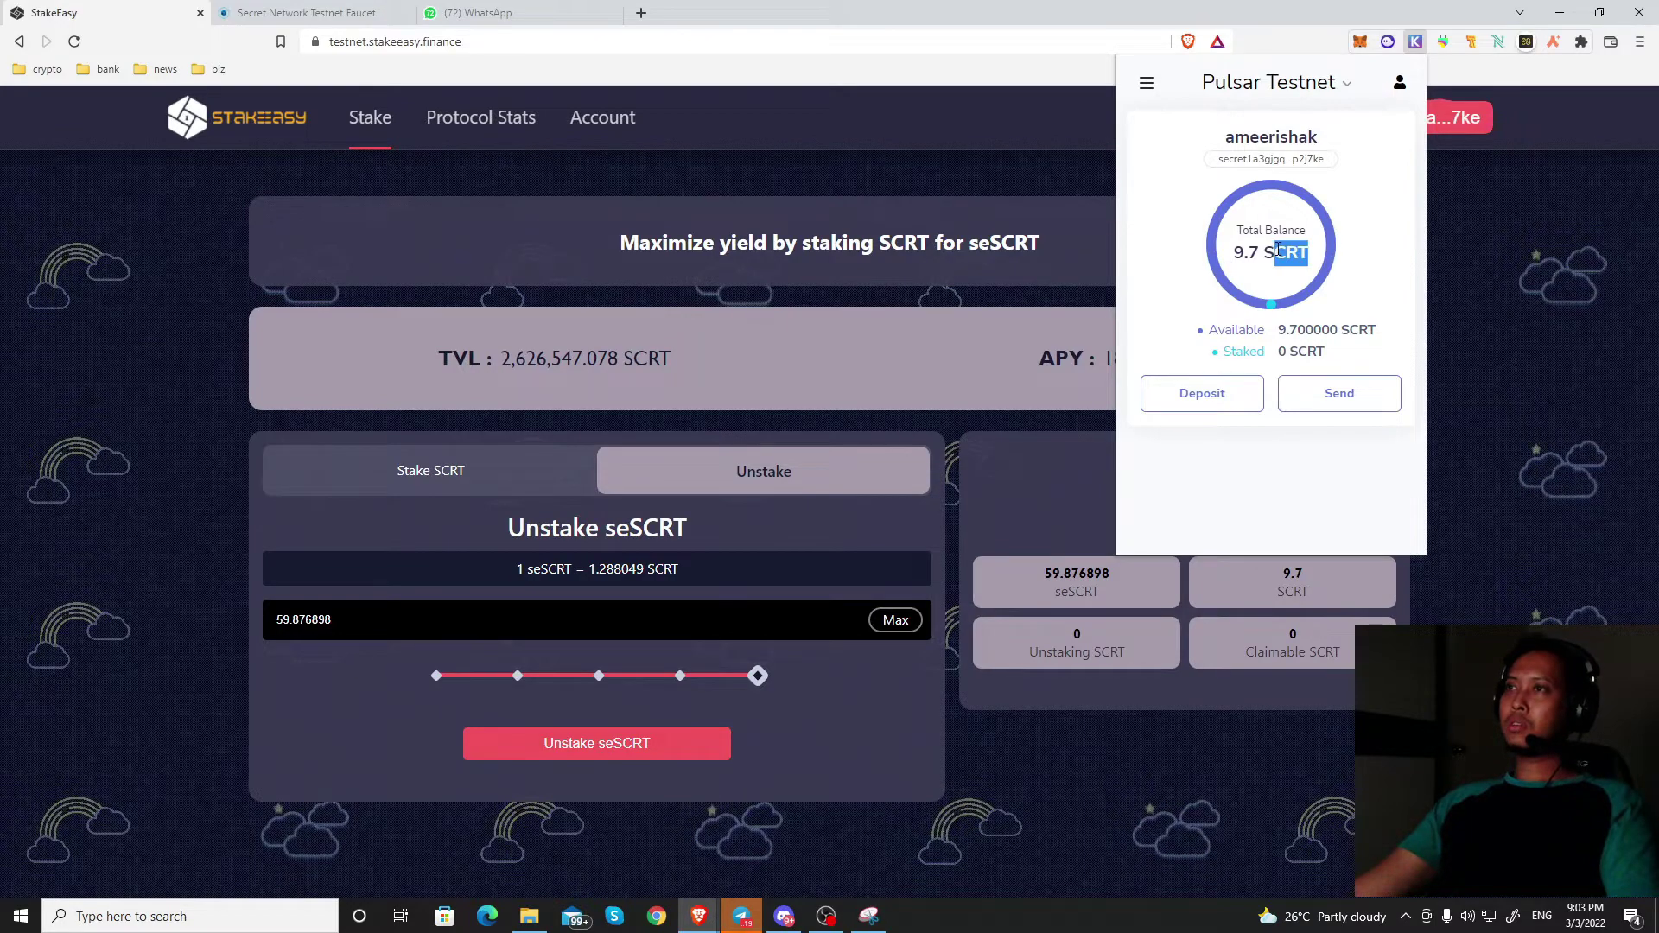
pyautogui.click(1228, 277)
pyautogui.click(1578, 245)
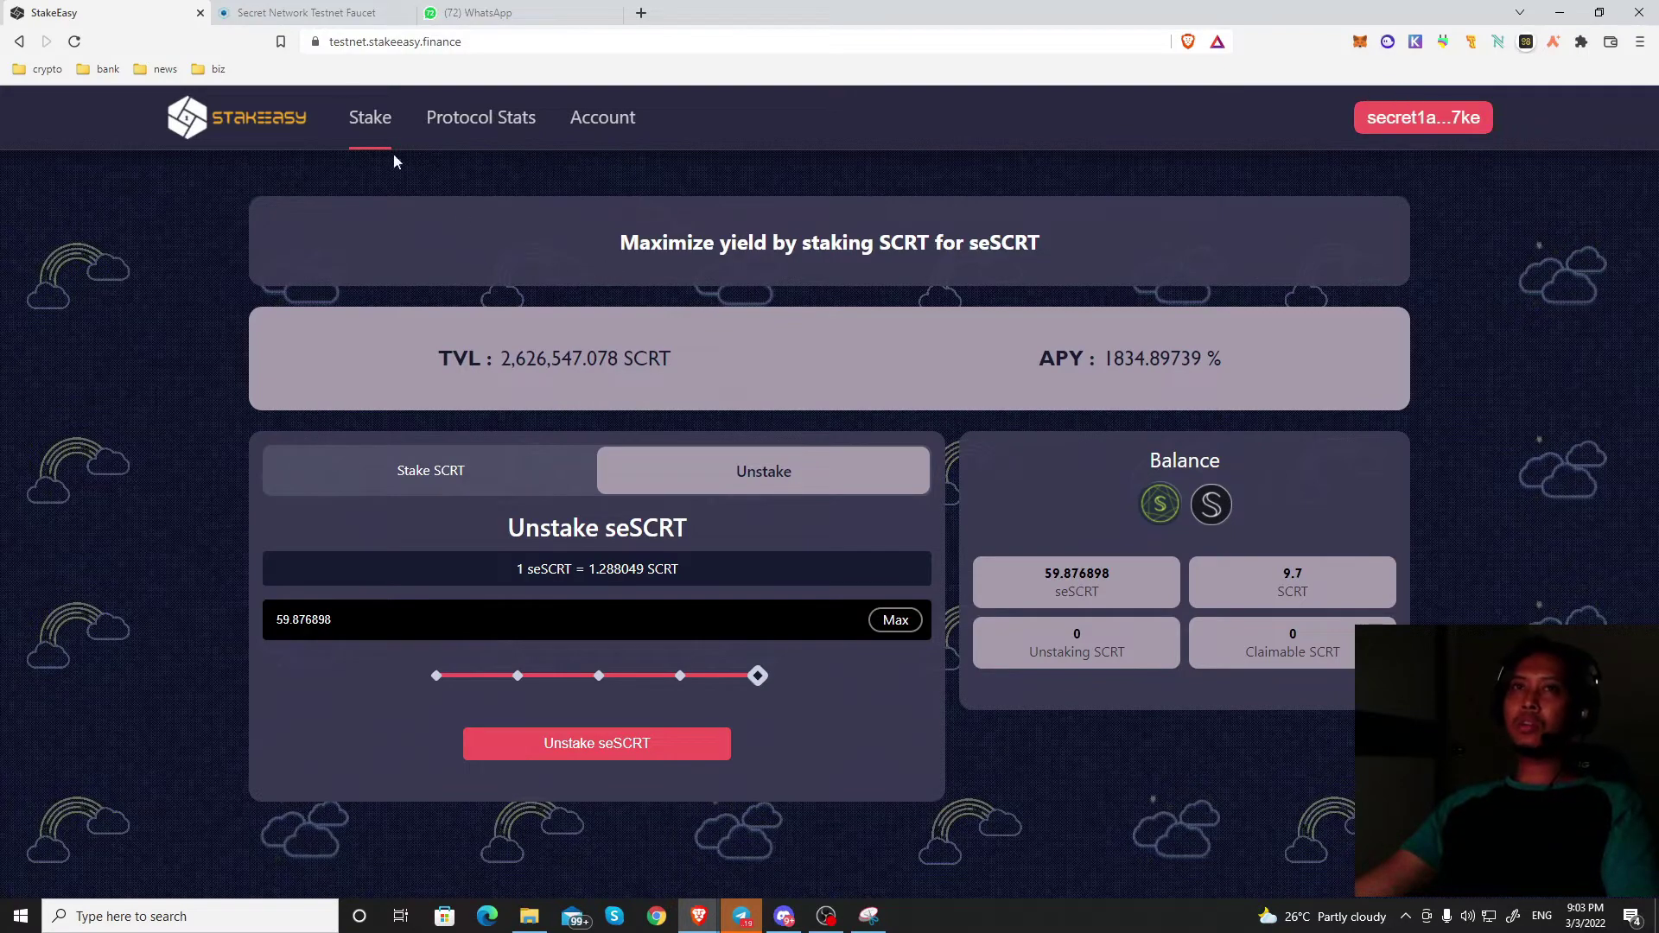
# Step: On the Secret Network Testnet Faucet, pass the I'm not a robot check by selecting the palm tree images
pyautogui.click(291, 9)
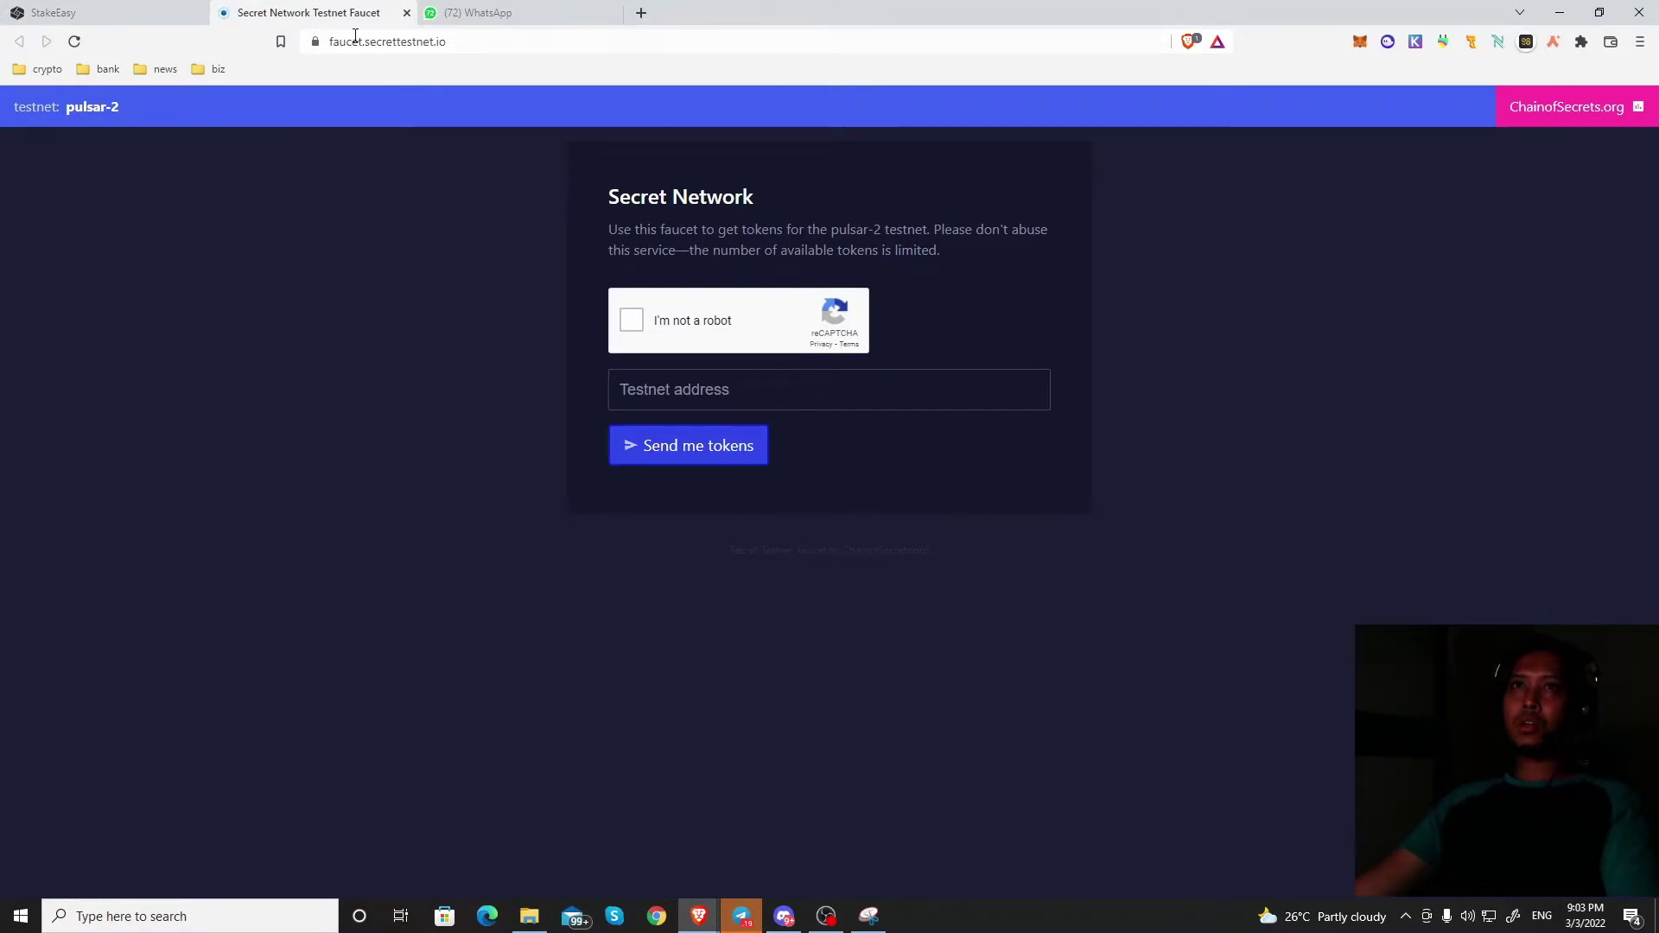
pyautogui.click(498, 39)
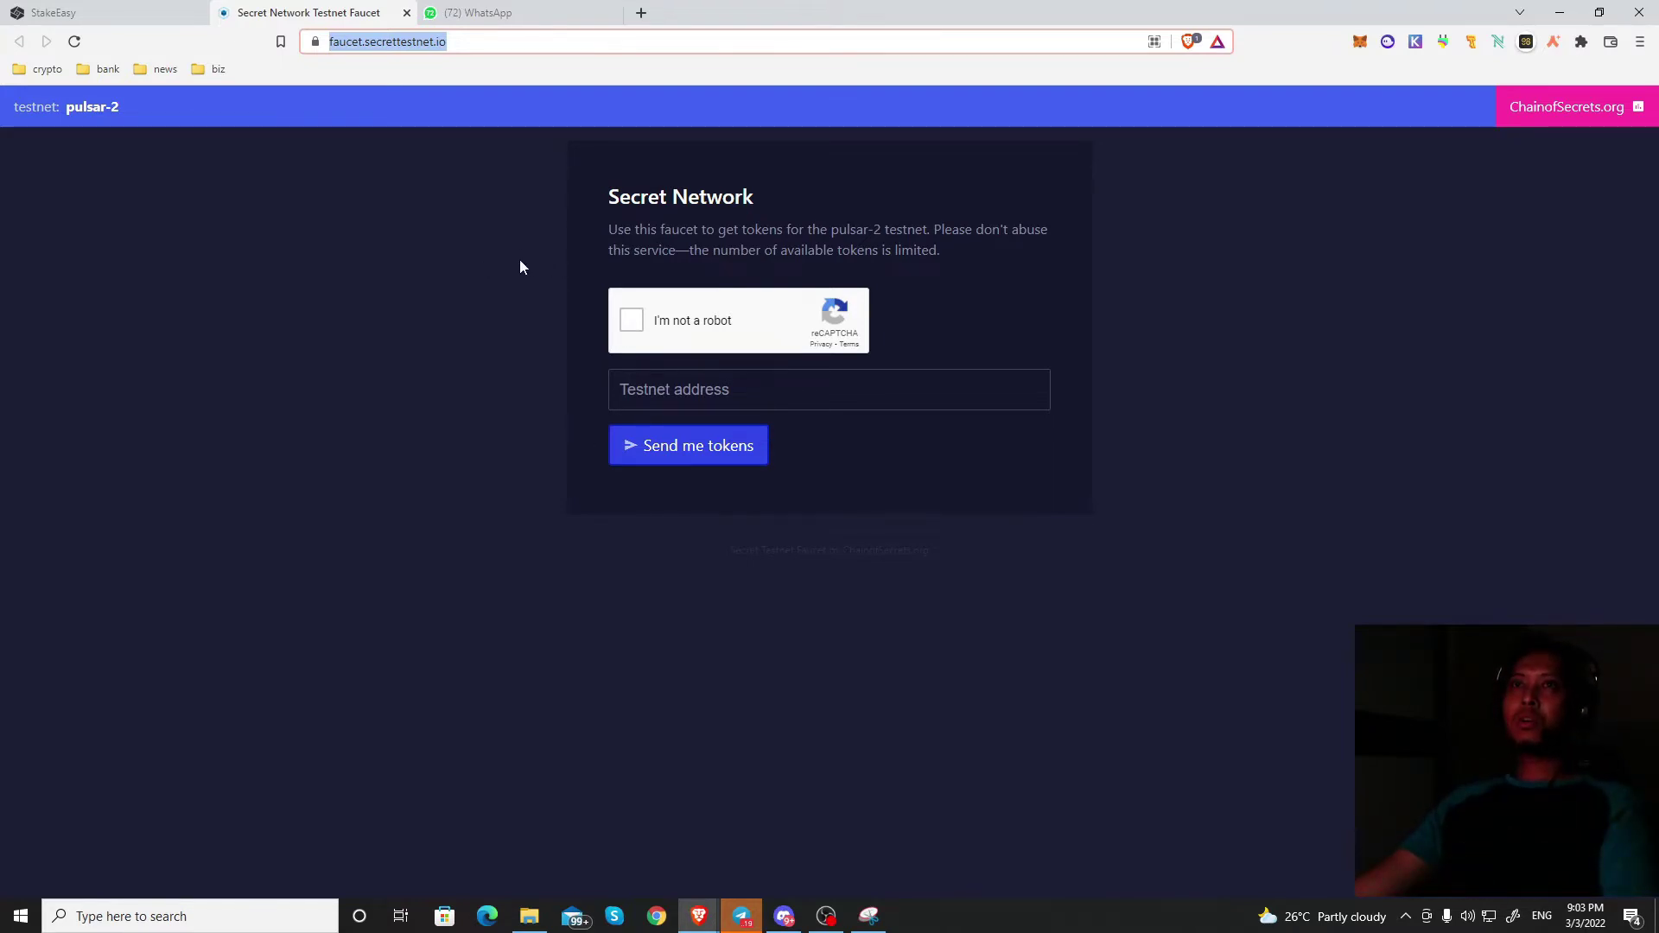
pyautogui.click(444, 184)
pyautogui.click(640, 322)
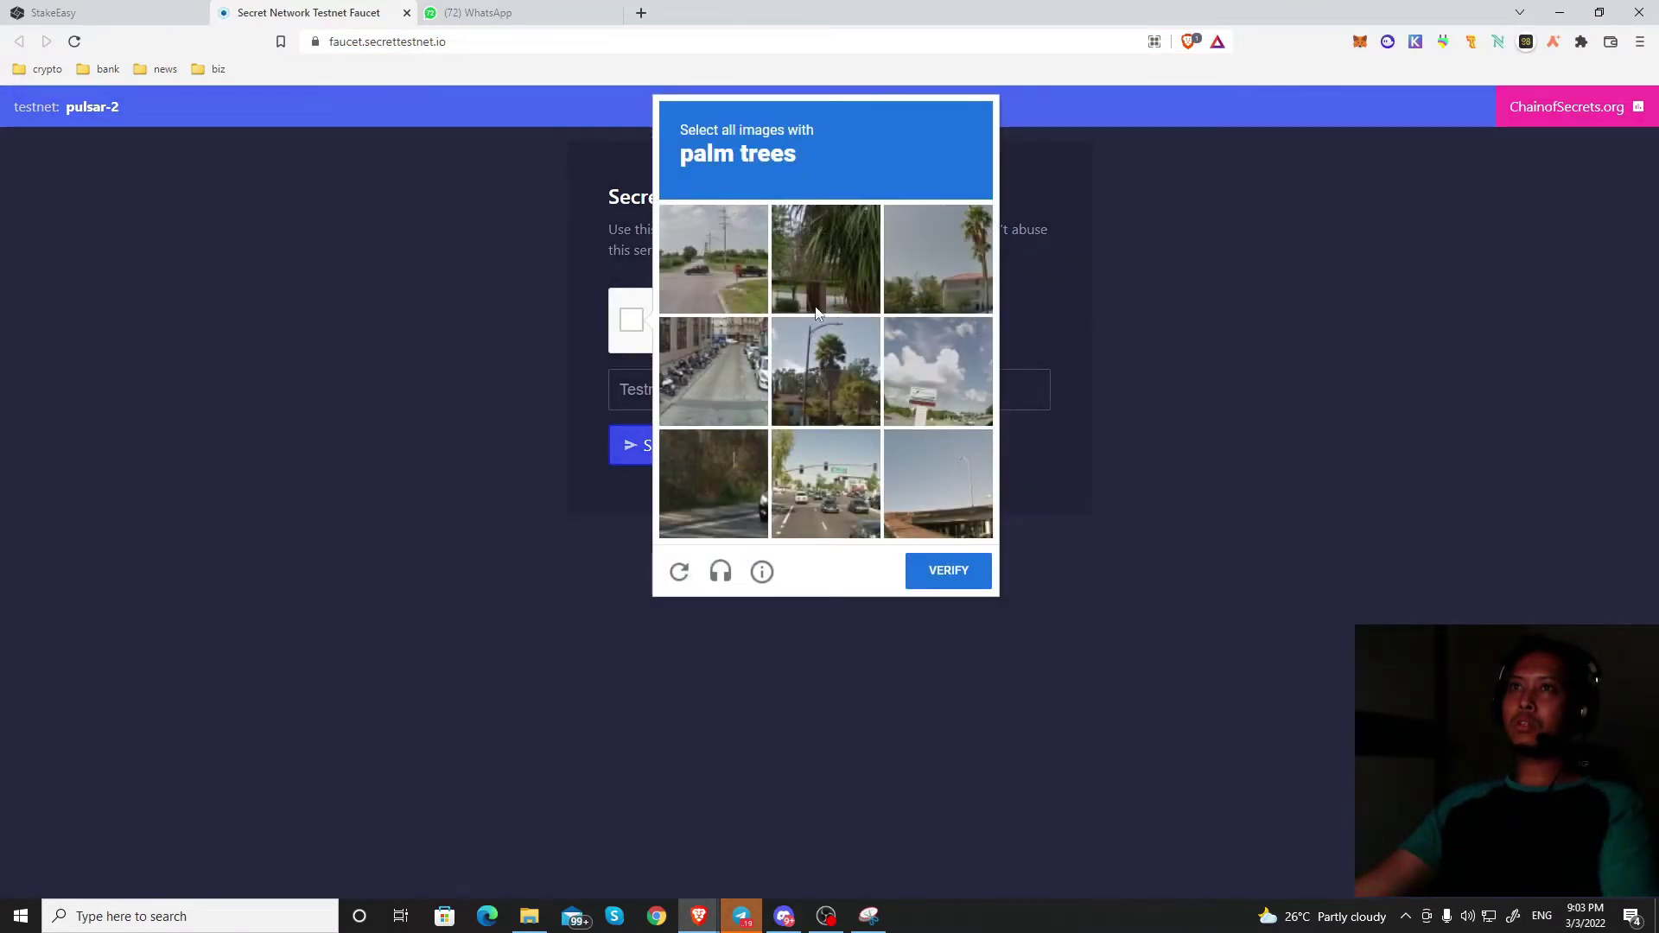
pyautogui.click(856, 257)
pyautogui.click(938, 260)
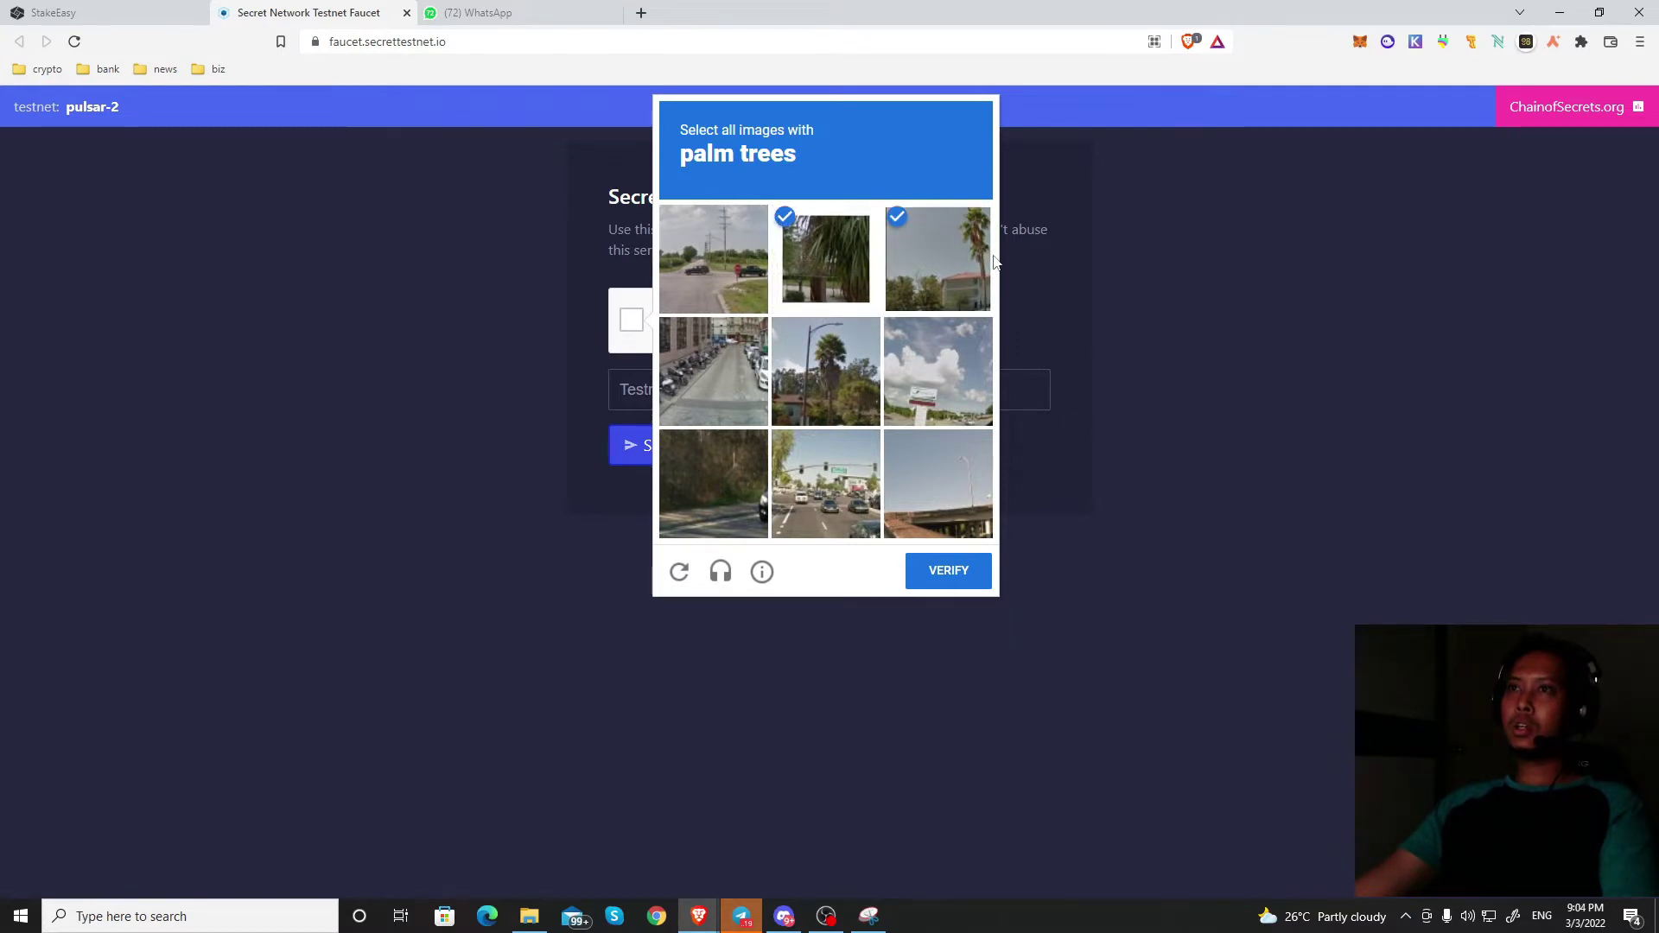
pyautogui.click(856, 350)
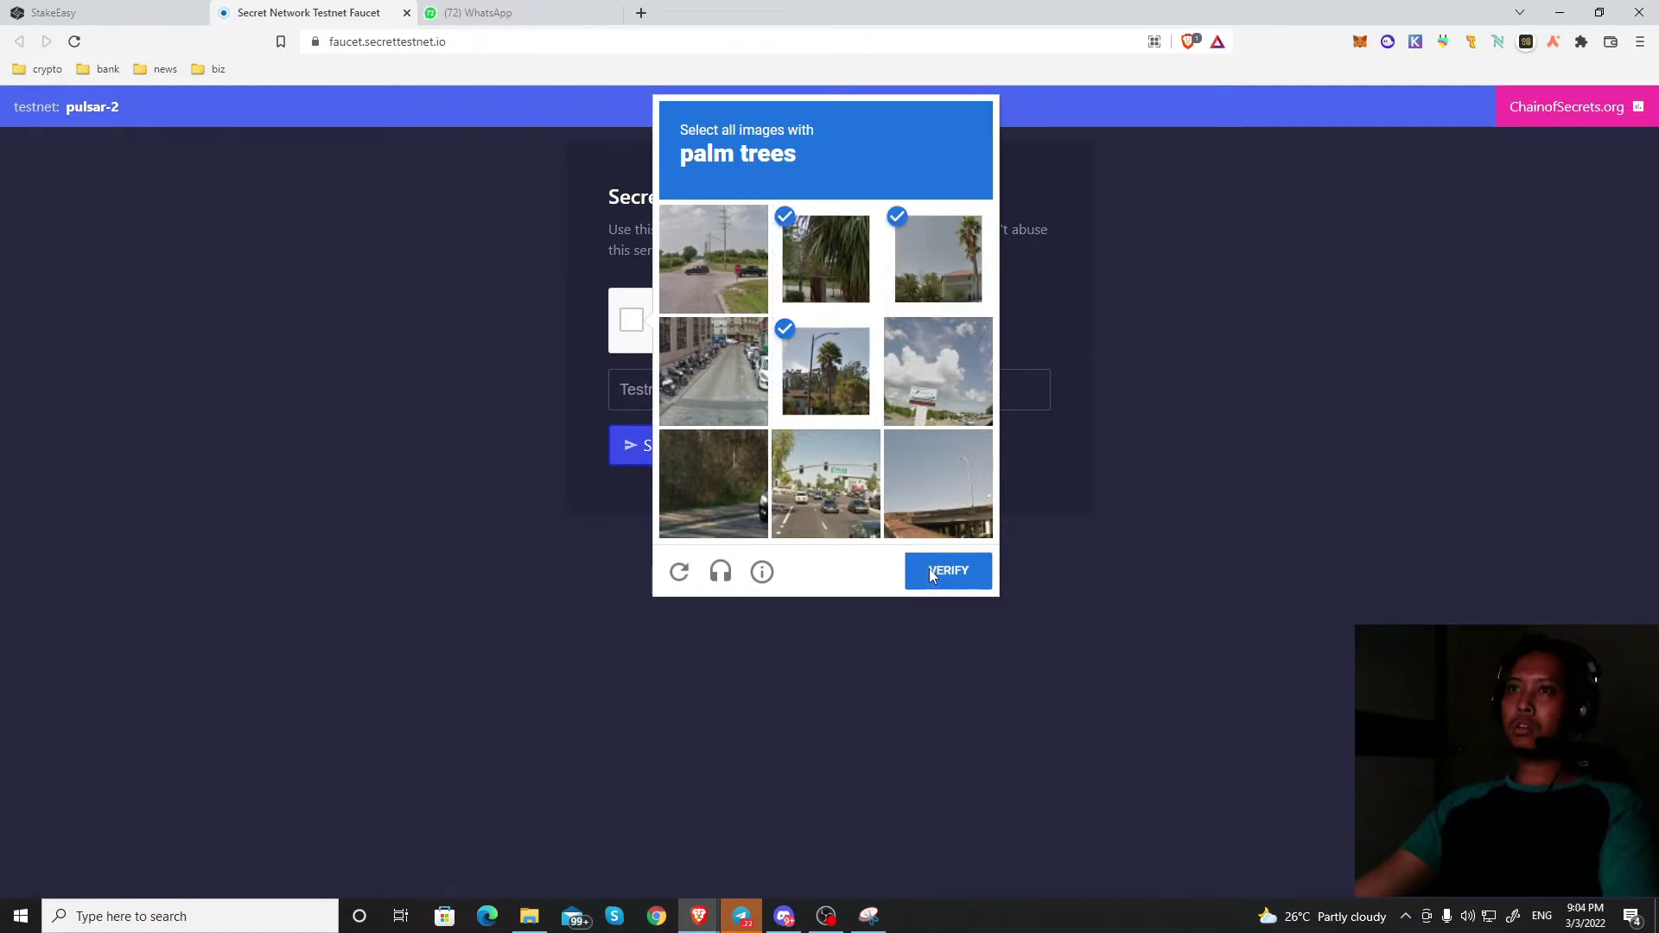
pyautogui.click(932, 575)
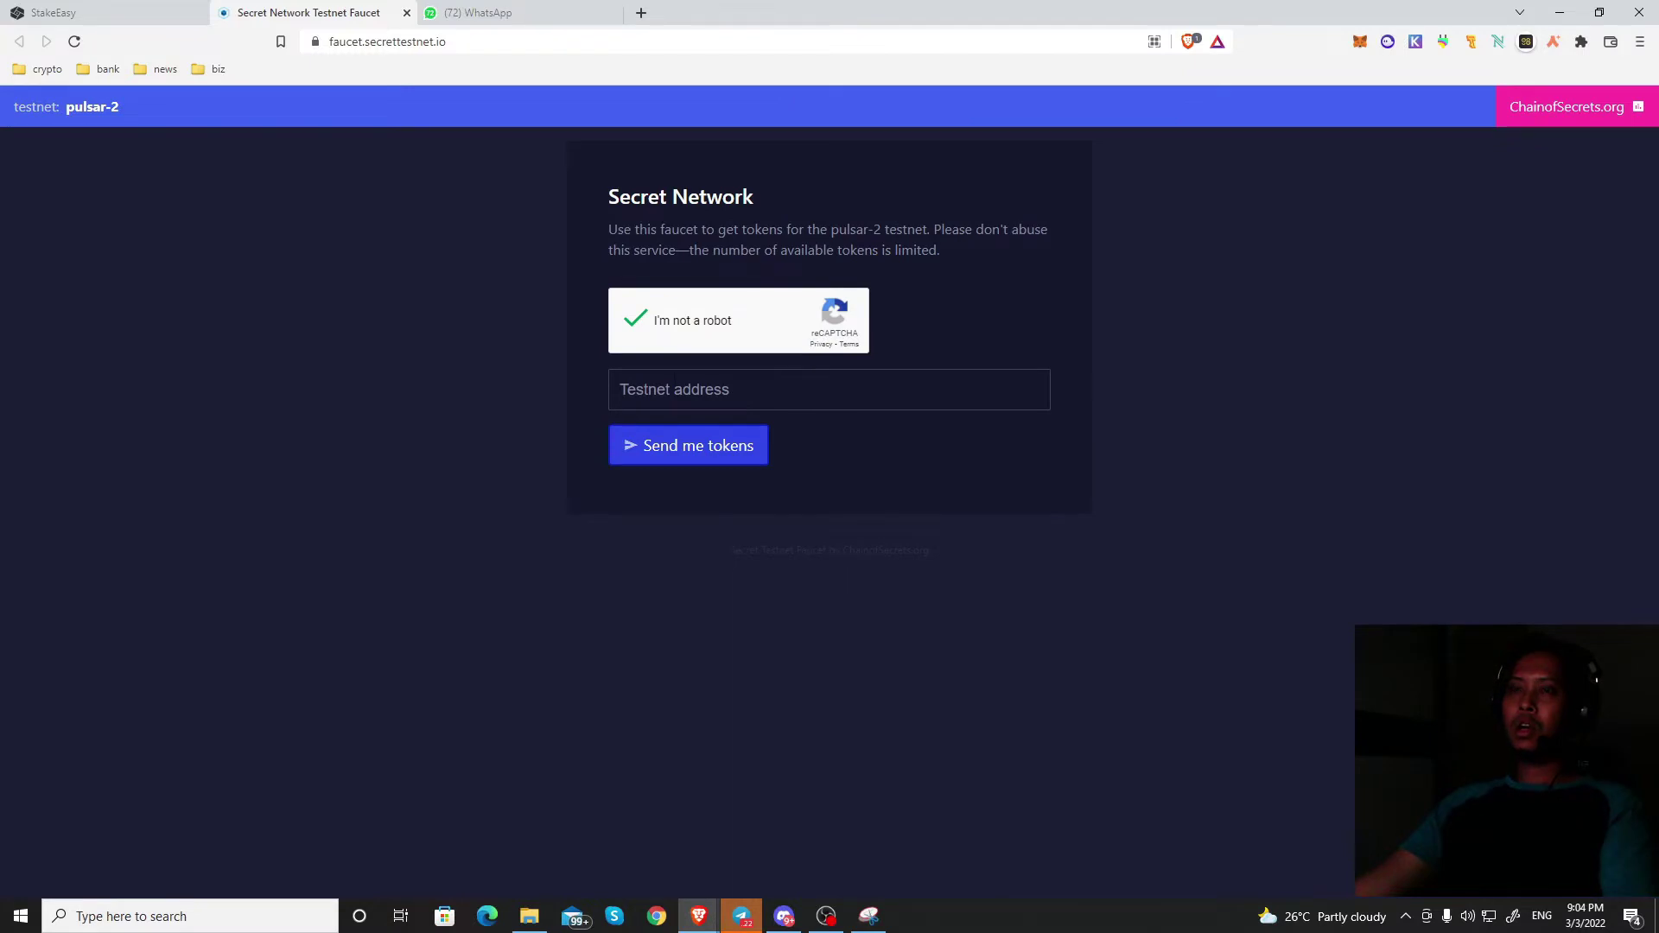
# Step: Fill in the saved wallet address as the Testnet address and request pulsar-2 tokens
pyautogui.click(778, 390)
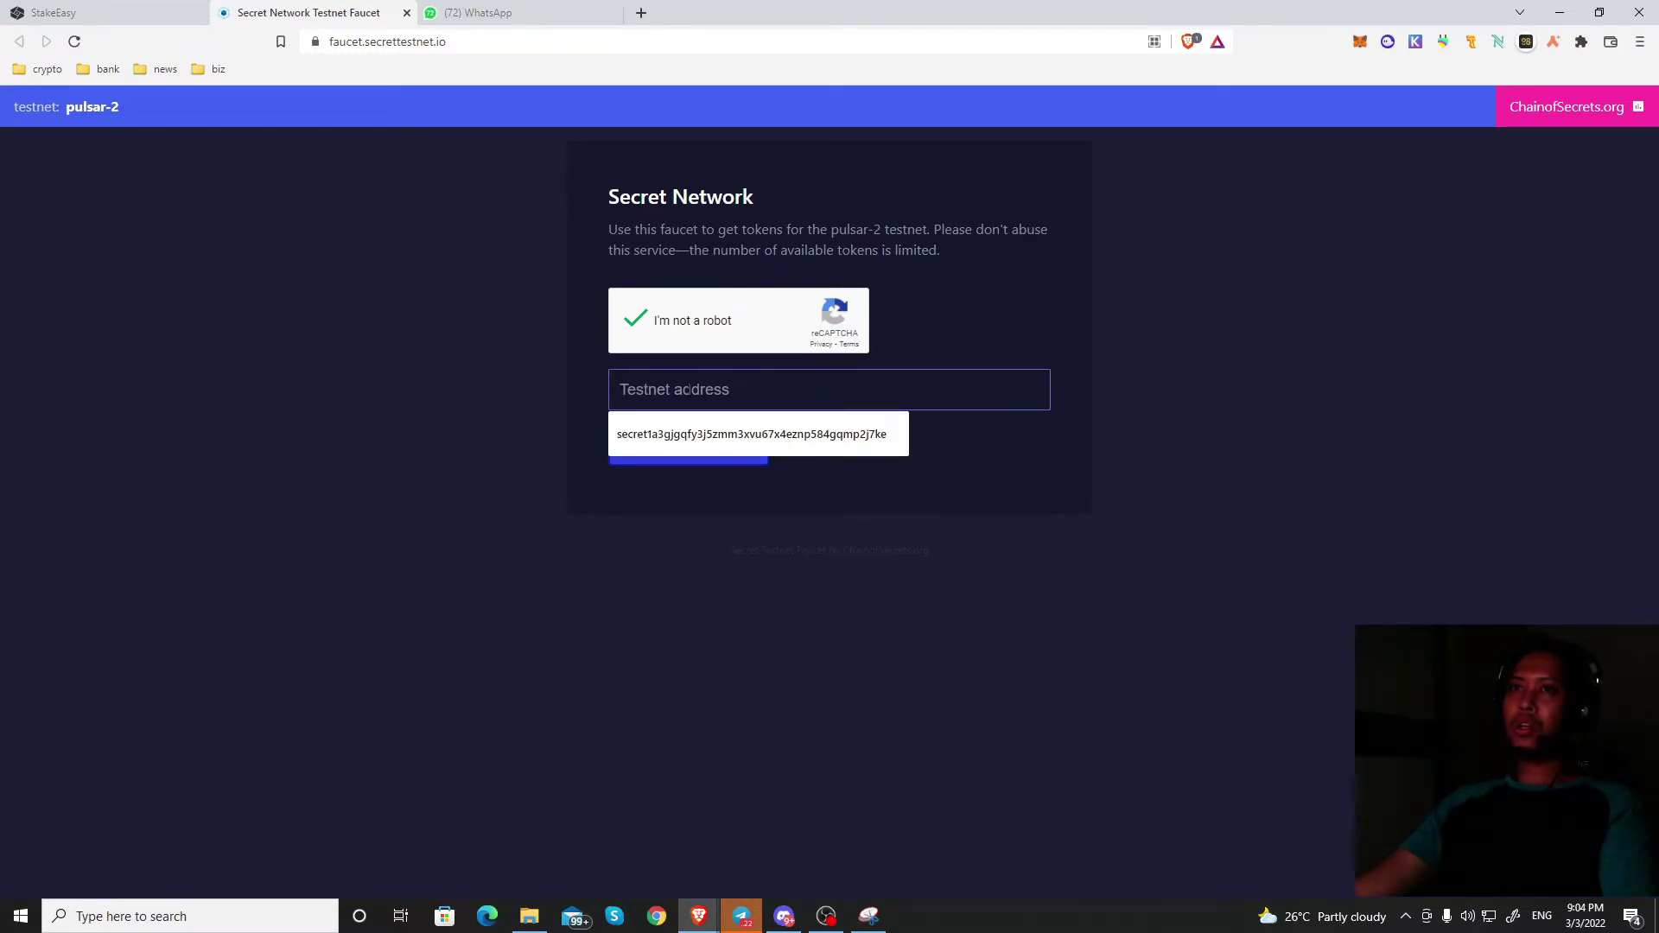
pyautogui.click(869, 445)
pyautogui.moveTo(994, 389); pyautogui.dragTo(641, 418)
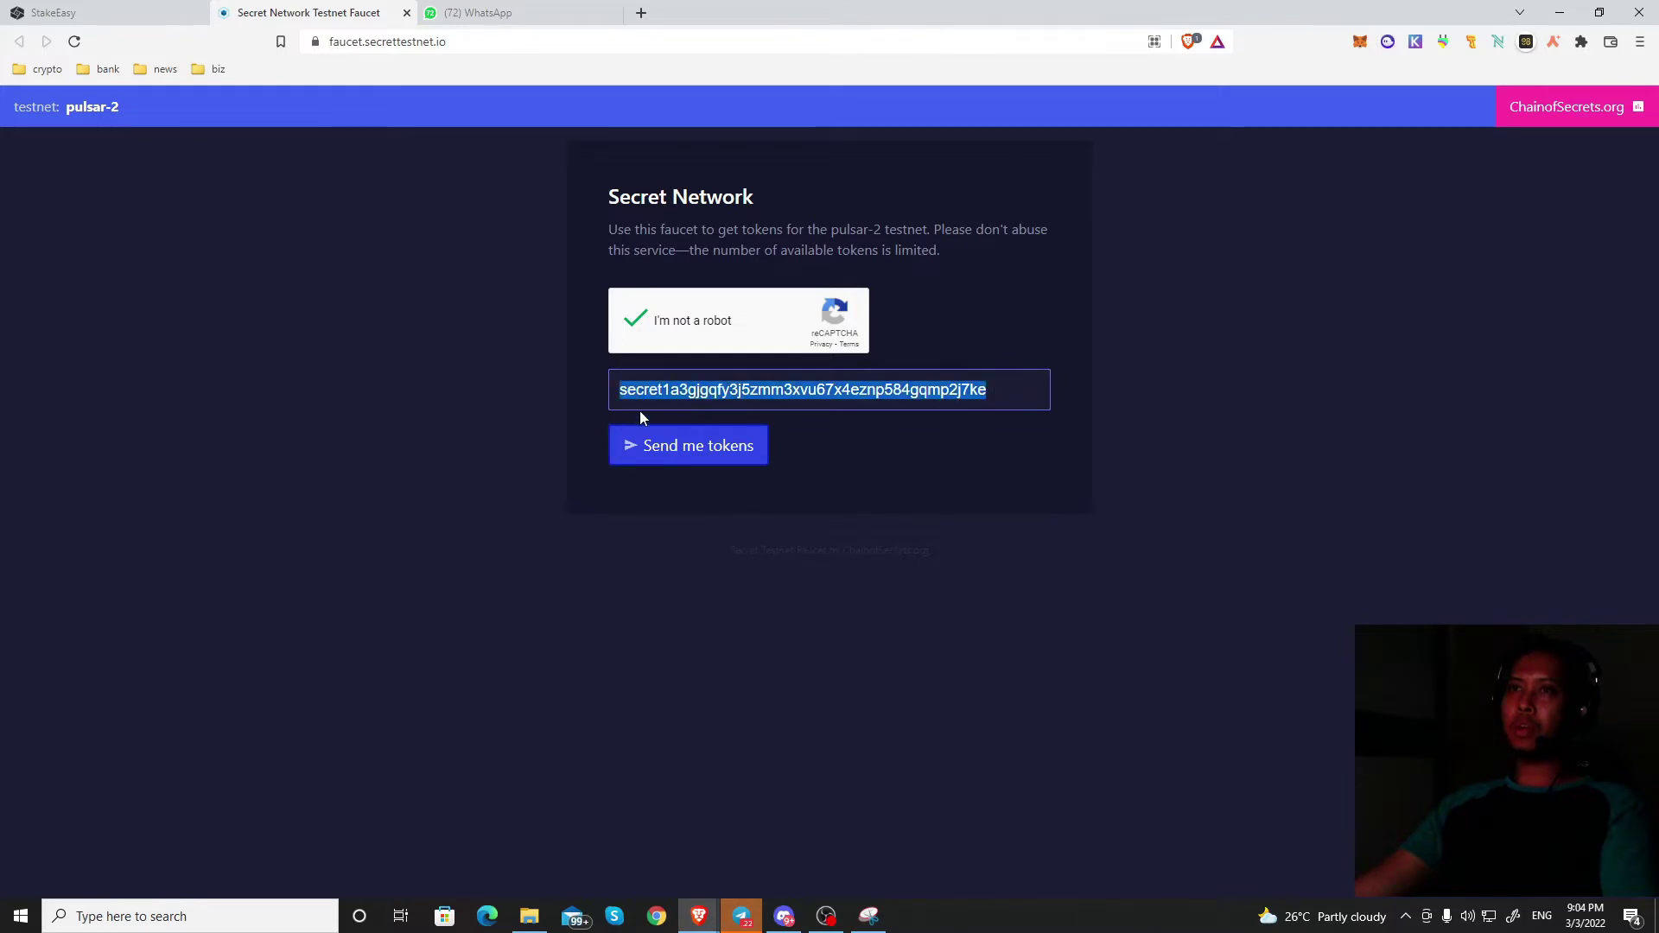
pyautogui.click(718, 459)
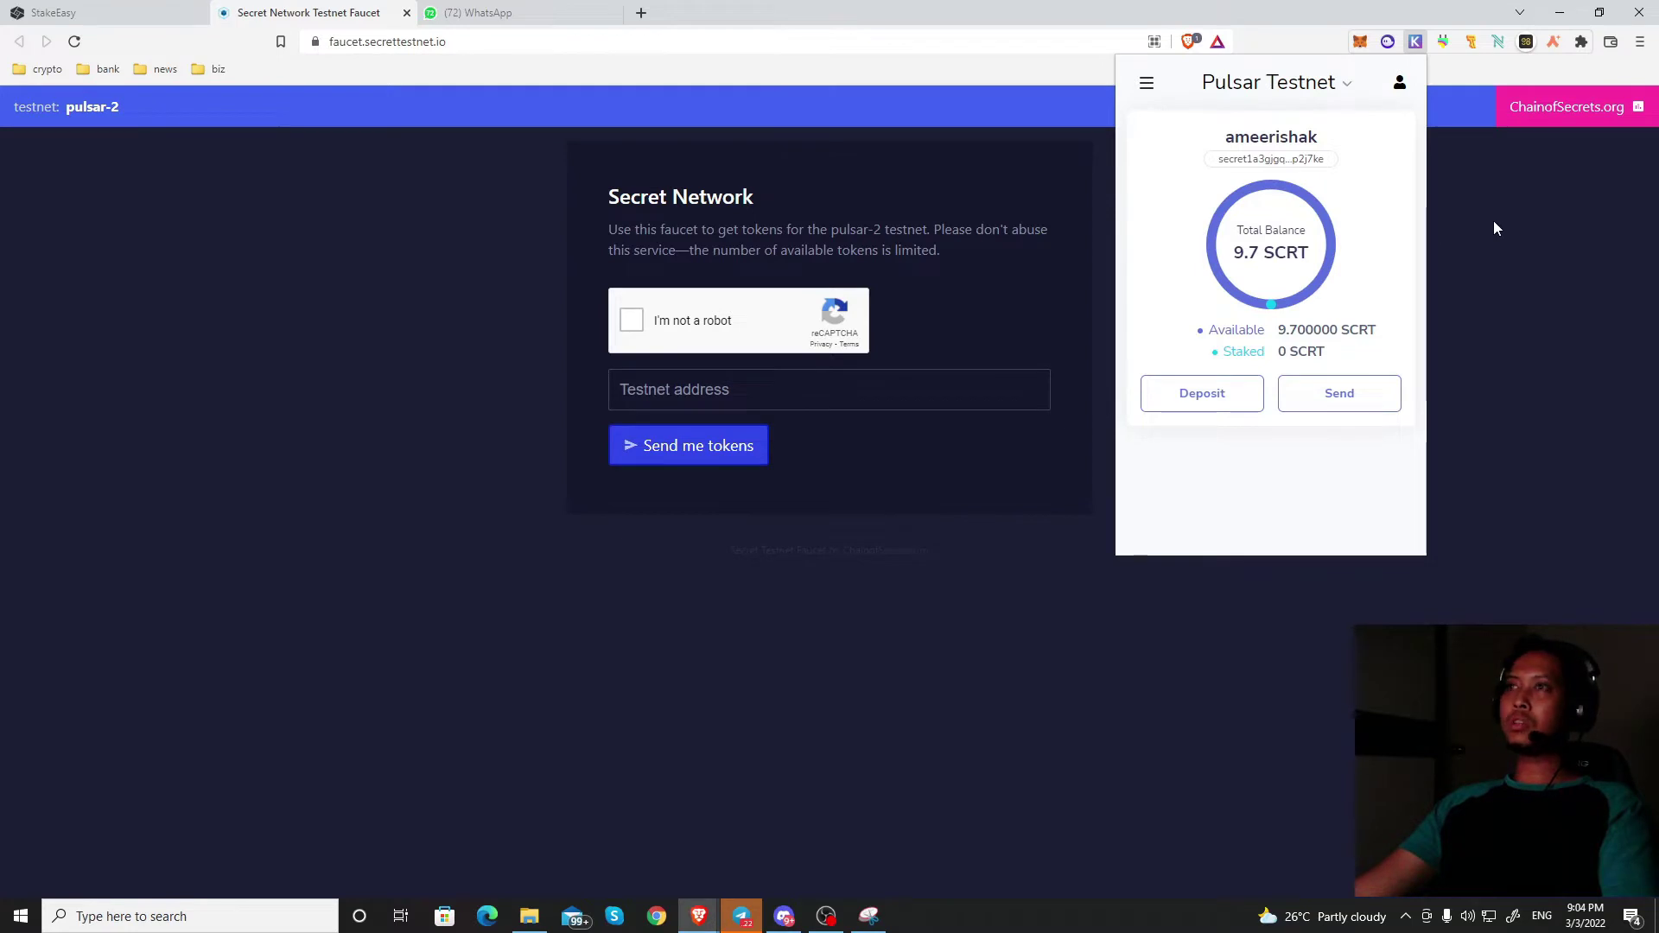
# Step: Reload the faucet page and check Keplr's available SCRT, still 9.7 SCRT
pyautogui.click(1460, 204)
pyautogui.click(75, 43)
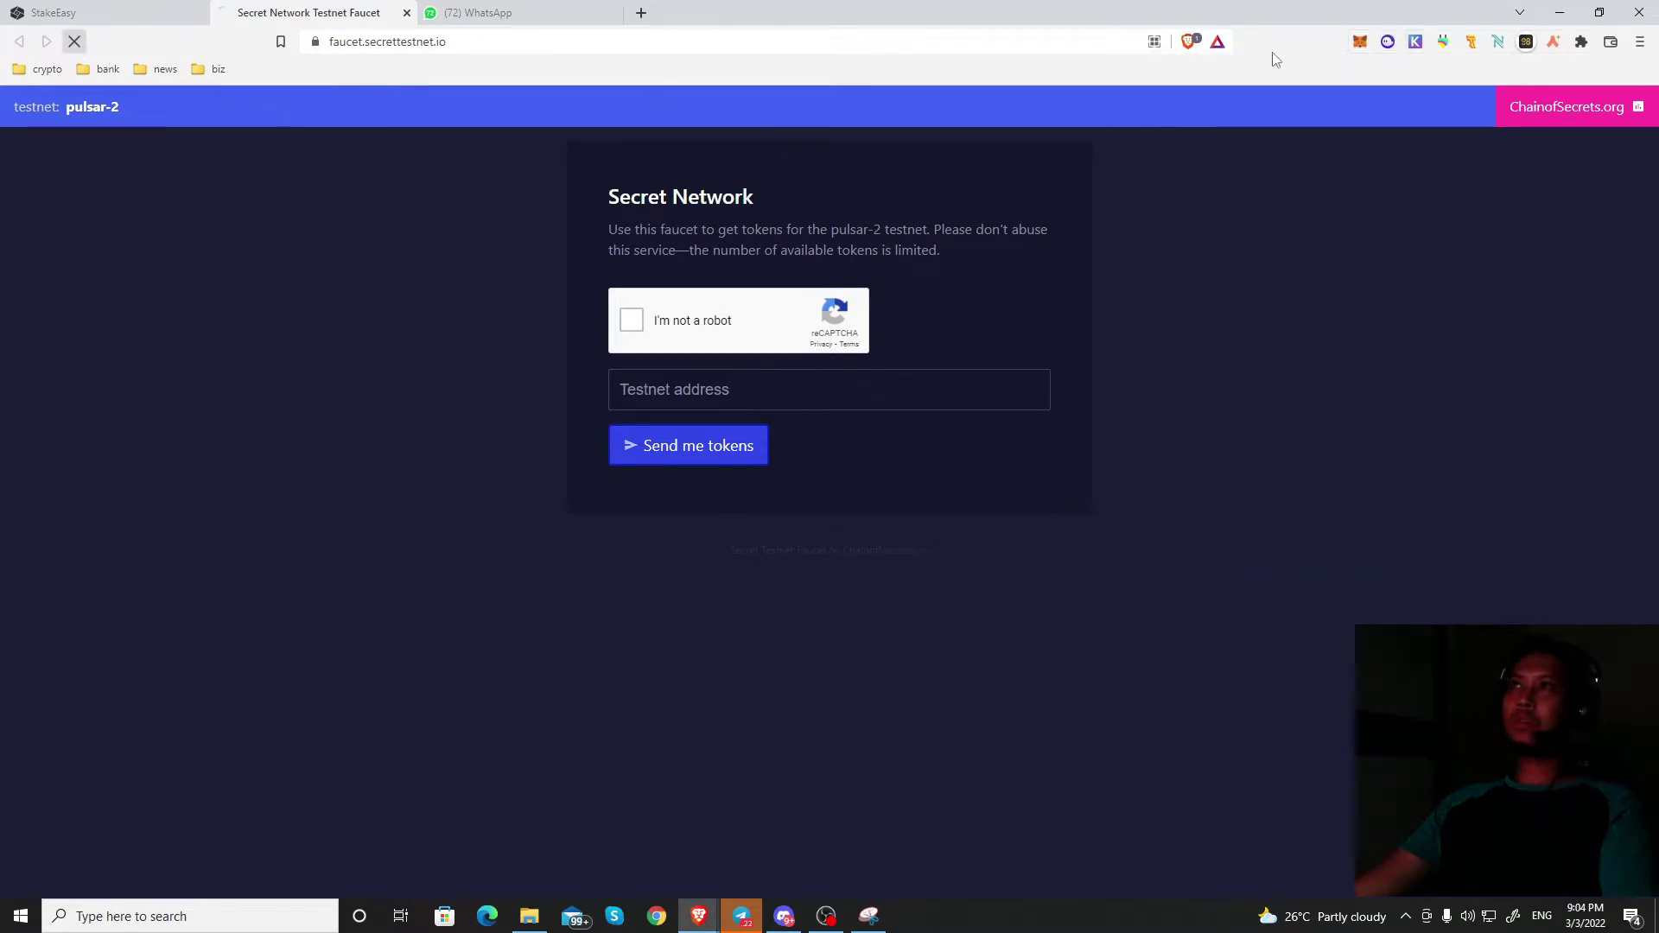
pyautogui.click(1415, 41)
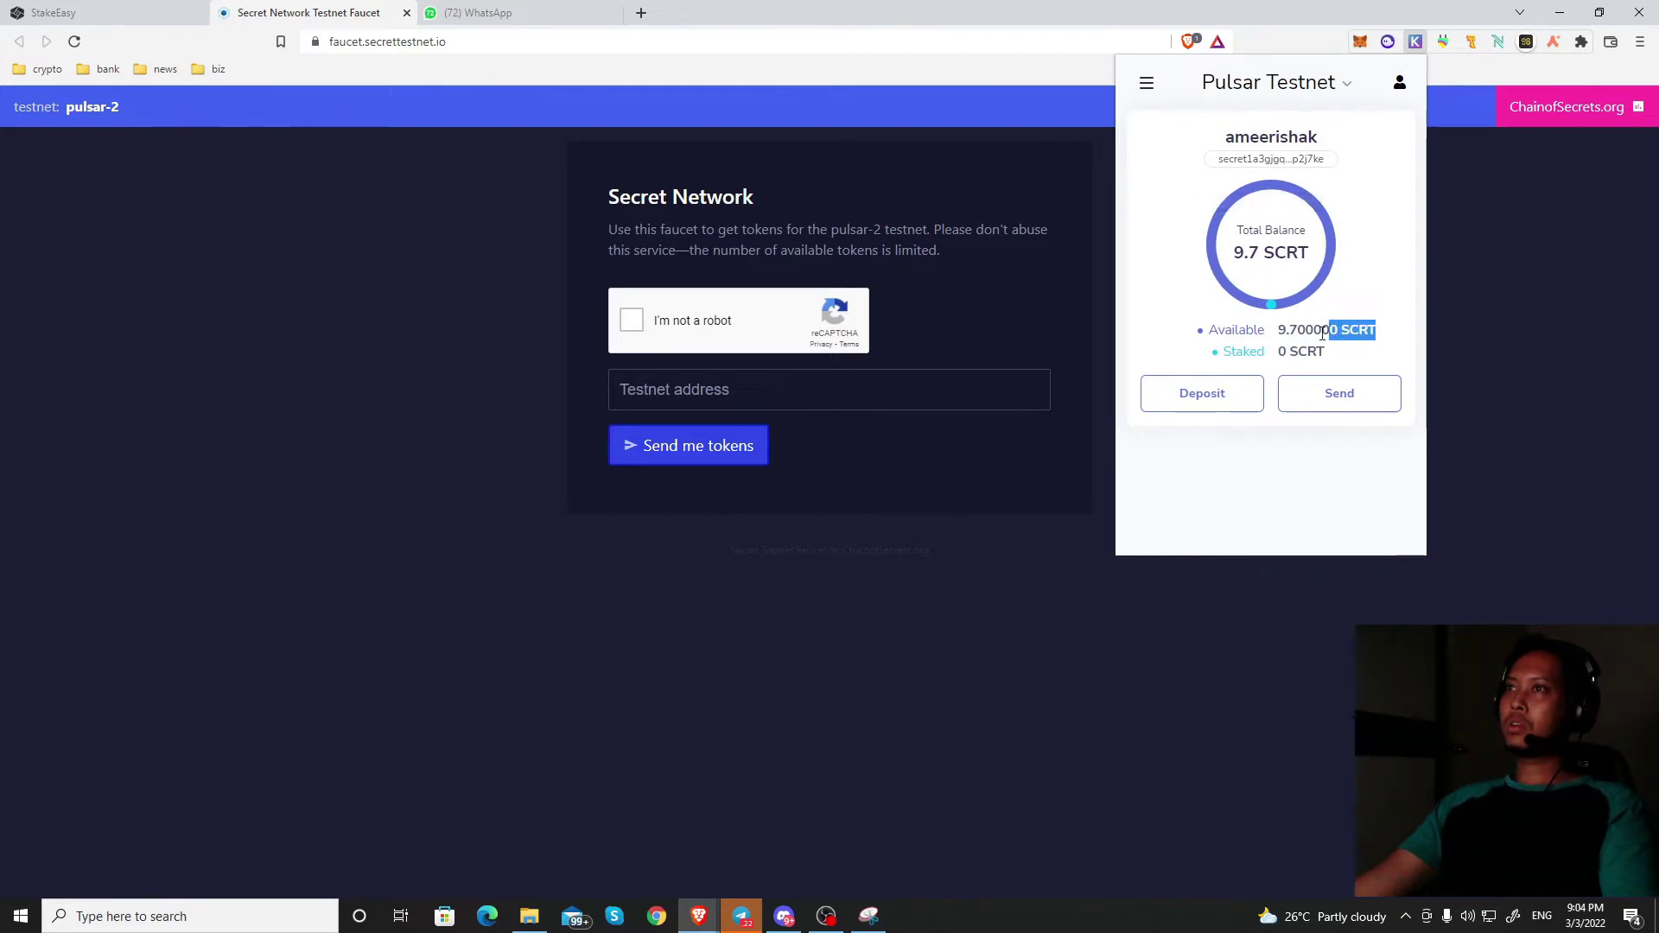
pyautogui.moveTo(1279, 332); pyautogui.dragTo(1324, 327)
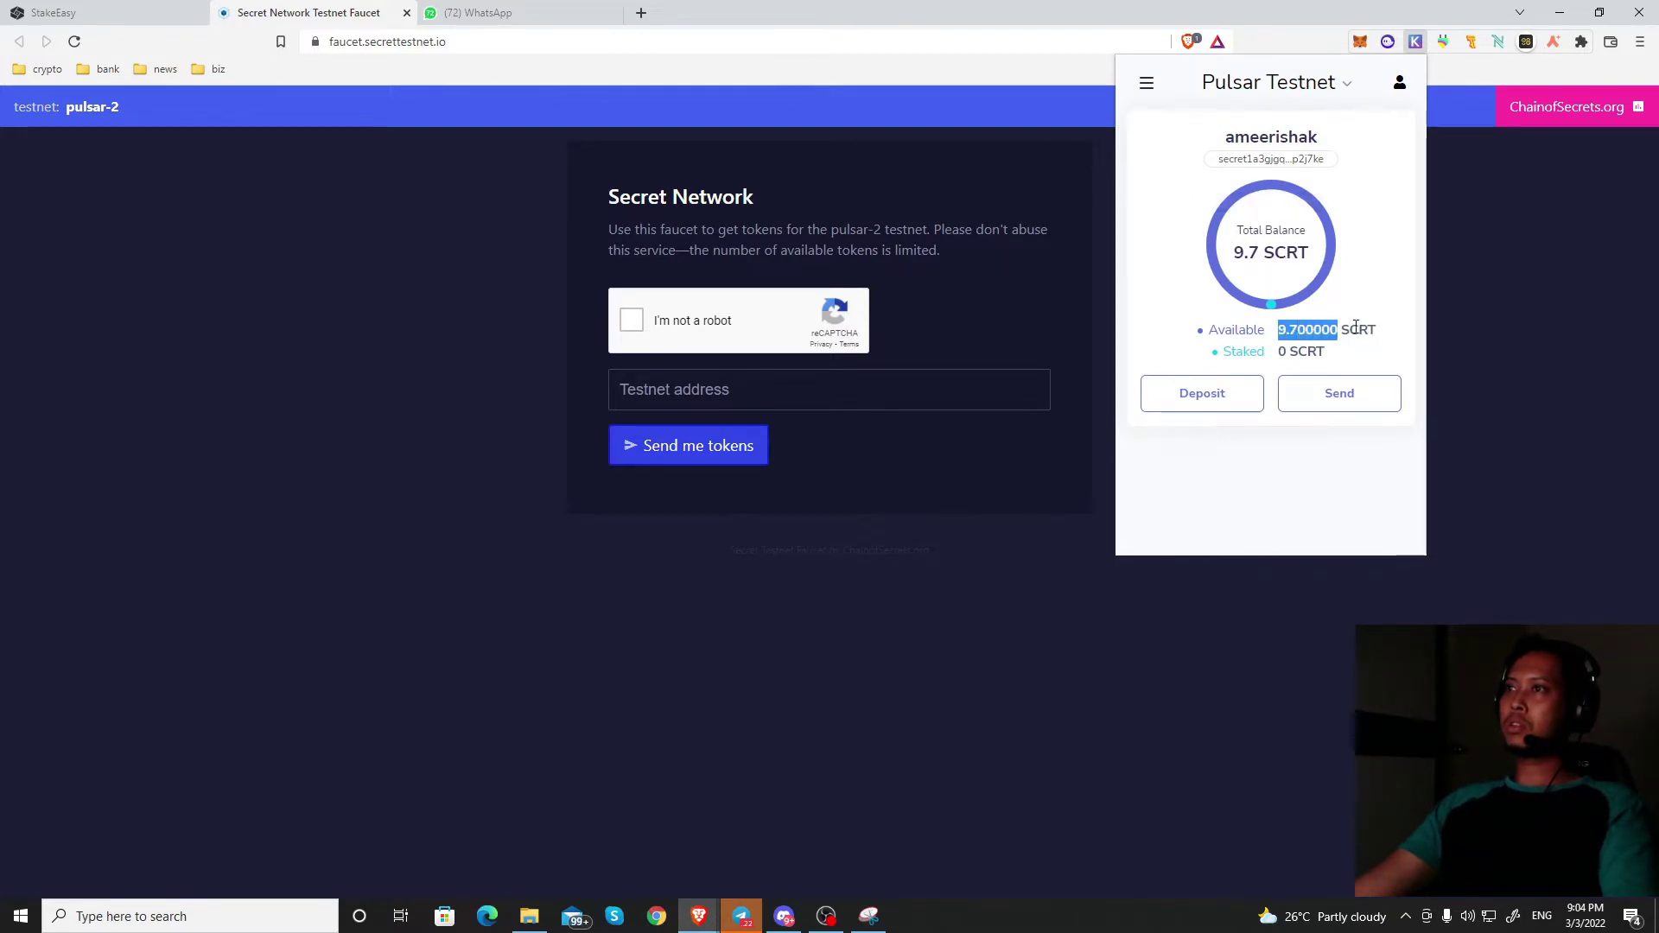
# Step: Reload the faucet again, then return to StakeEasy and dismiss the Keplr window
pyautogui.click(551, 197)
pyautogui.click(75, 41)
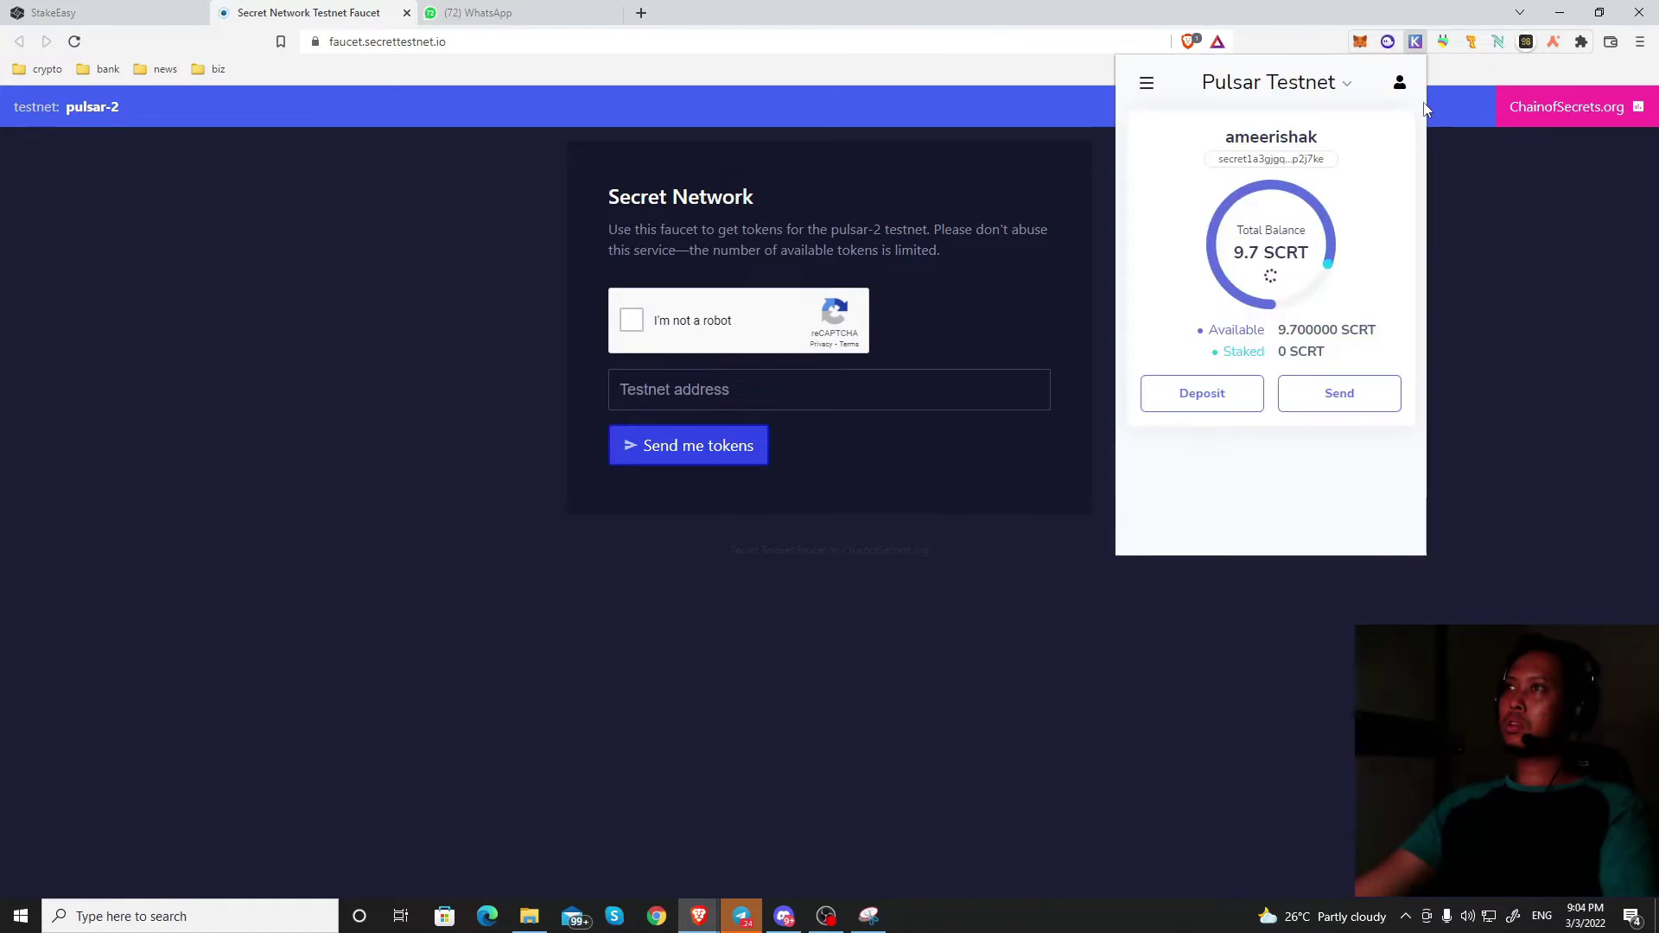
pyautogui.click(102, 10)
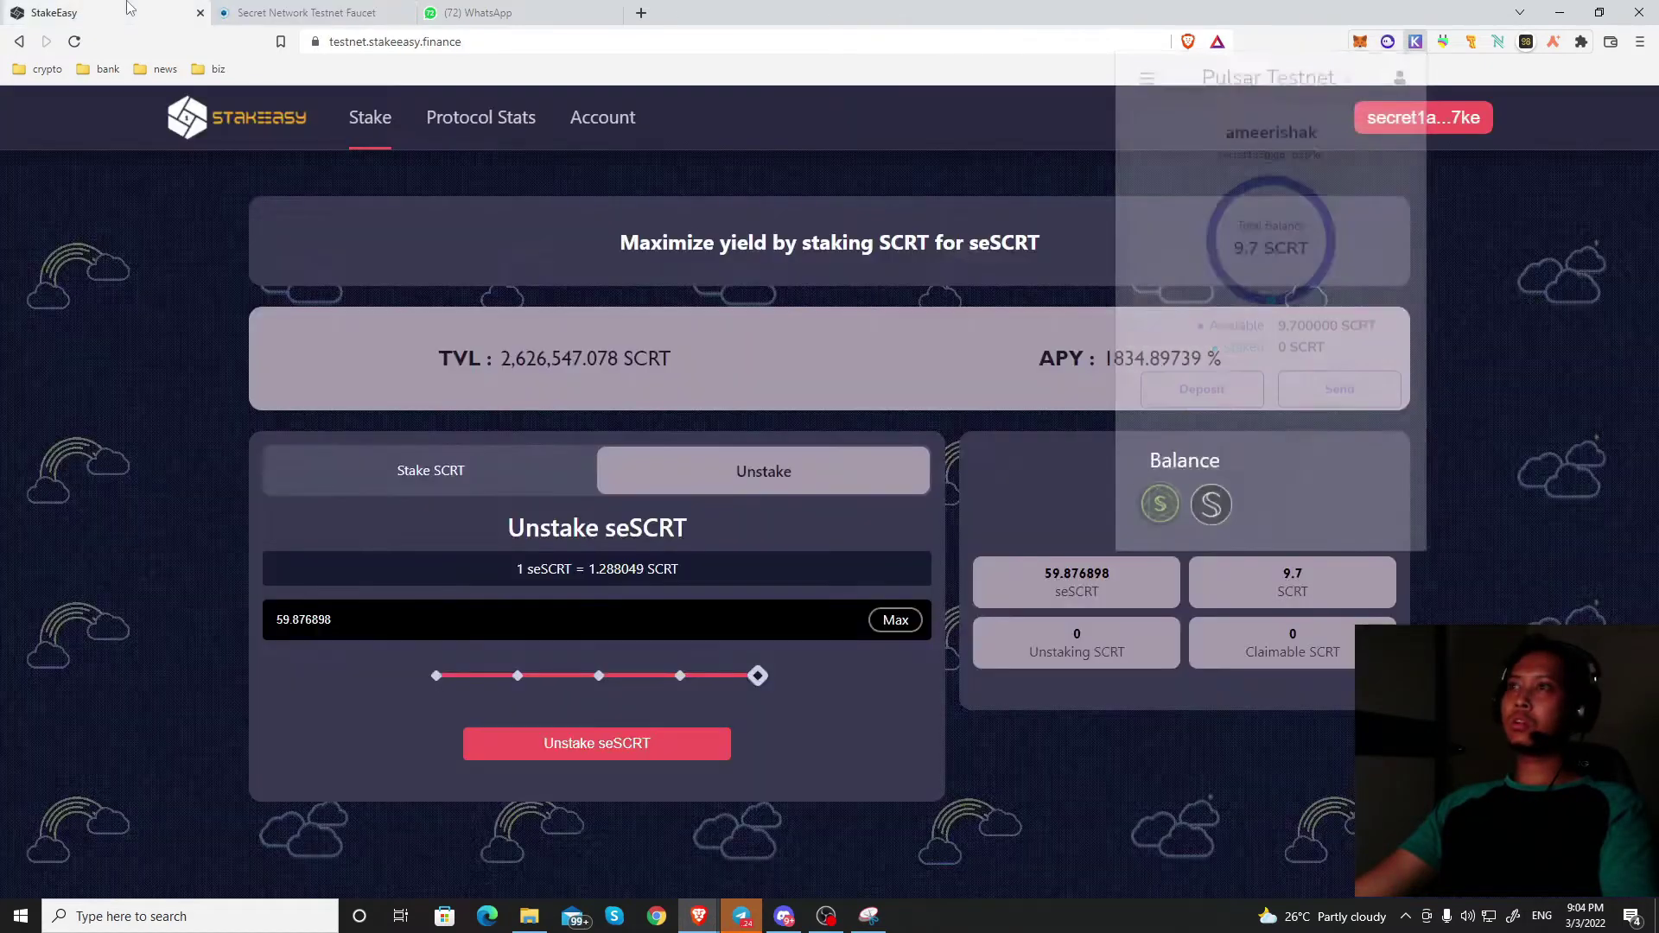
pyautogui.click(1416, 43)
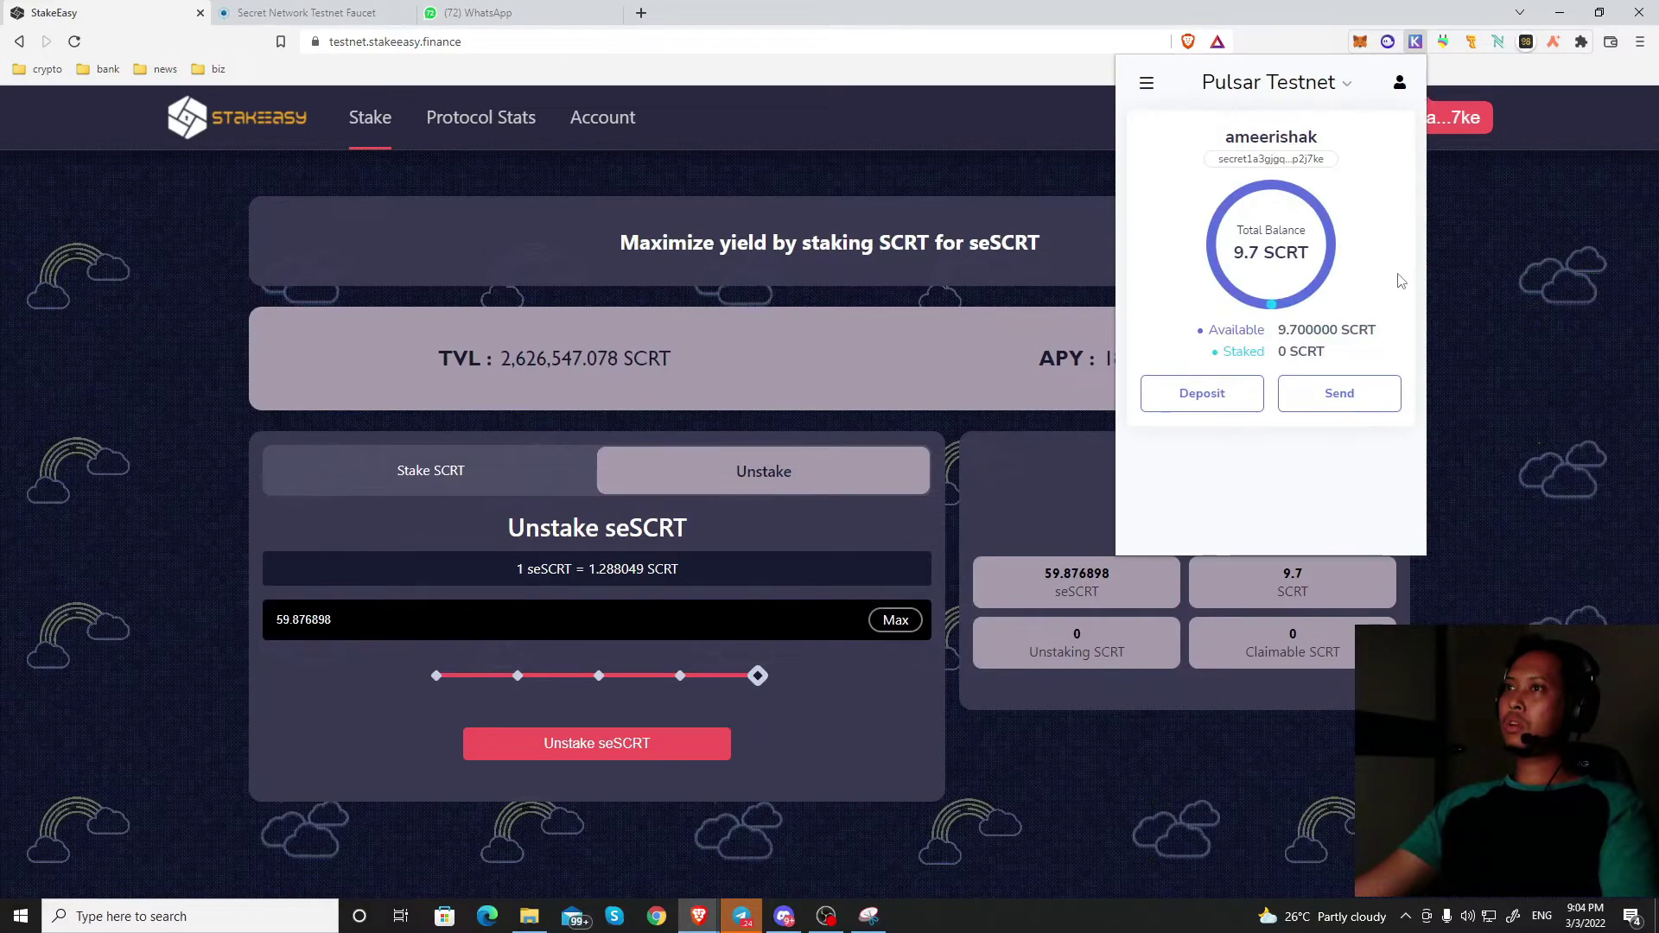
pyautogui.click(1008, 175)
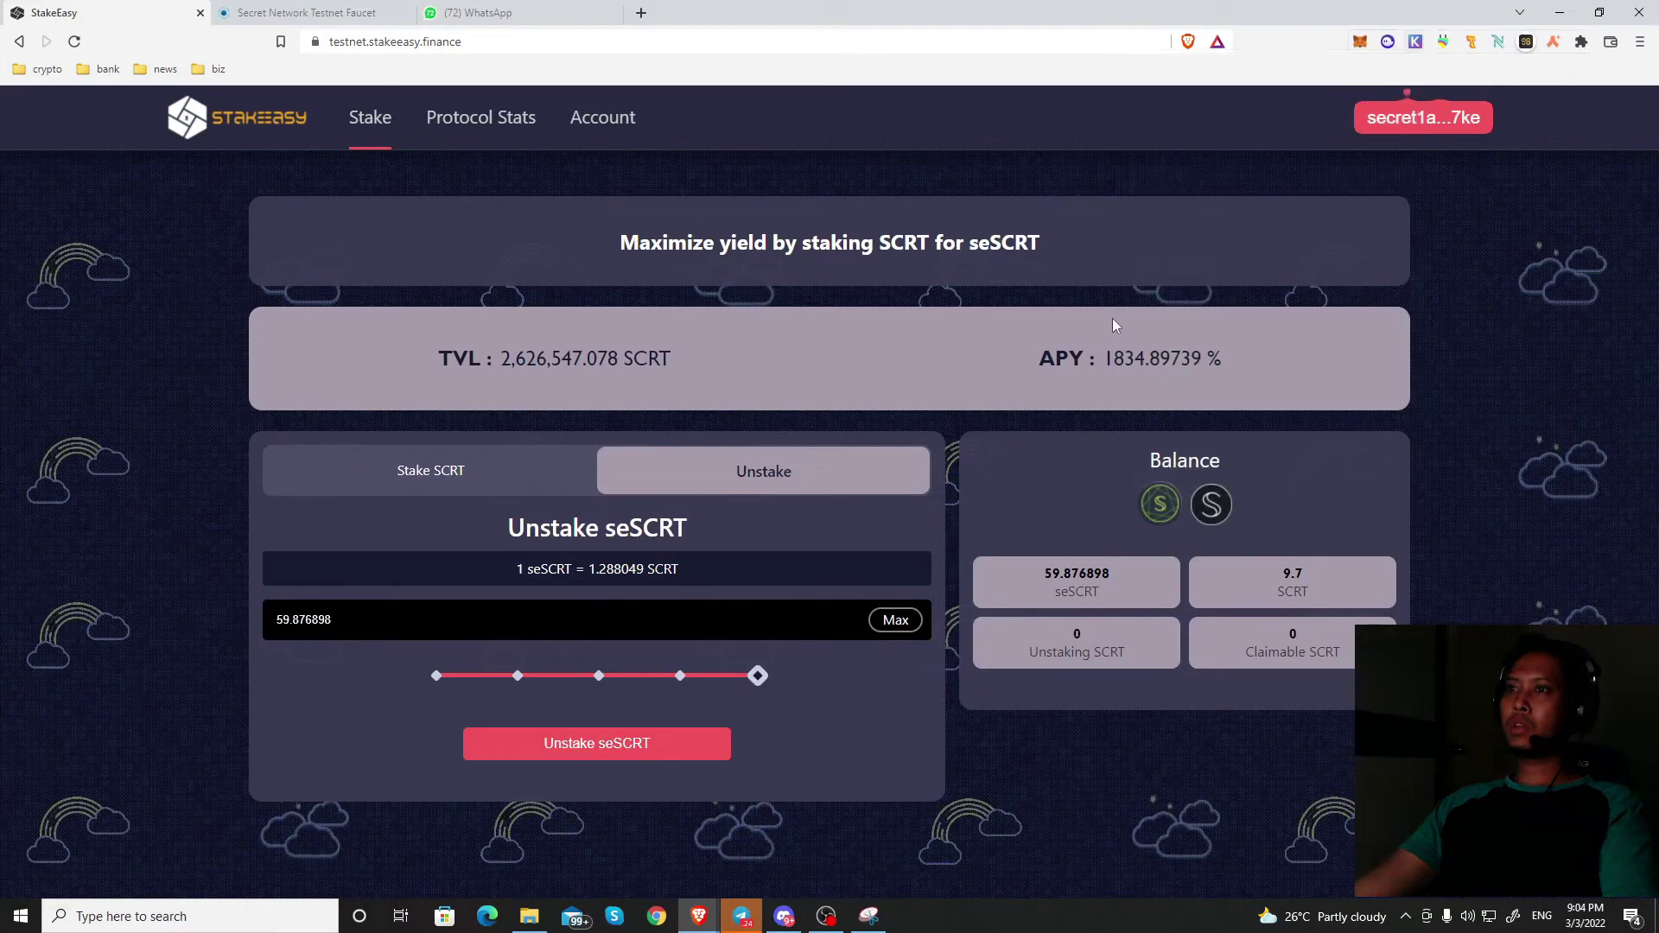
# Step: Reload StakeEasy and check the 9.7 SCRT wallet balance
pyautogui.click(74, 43)
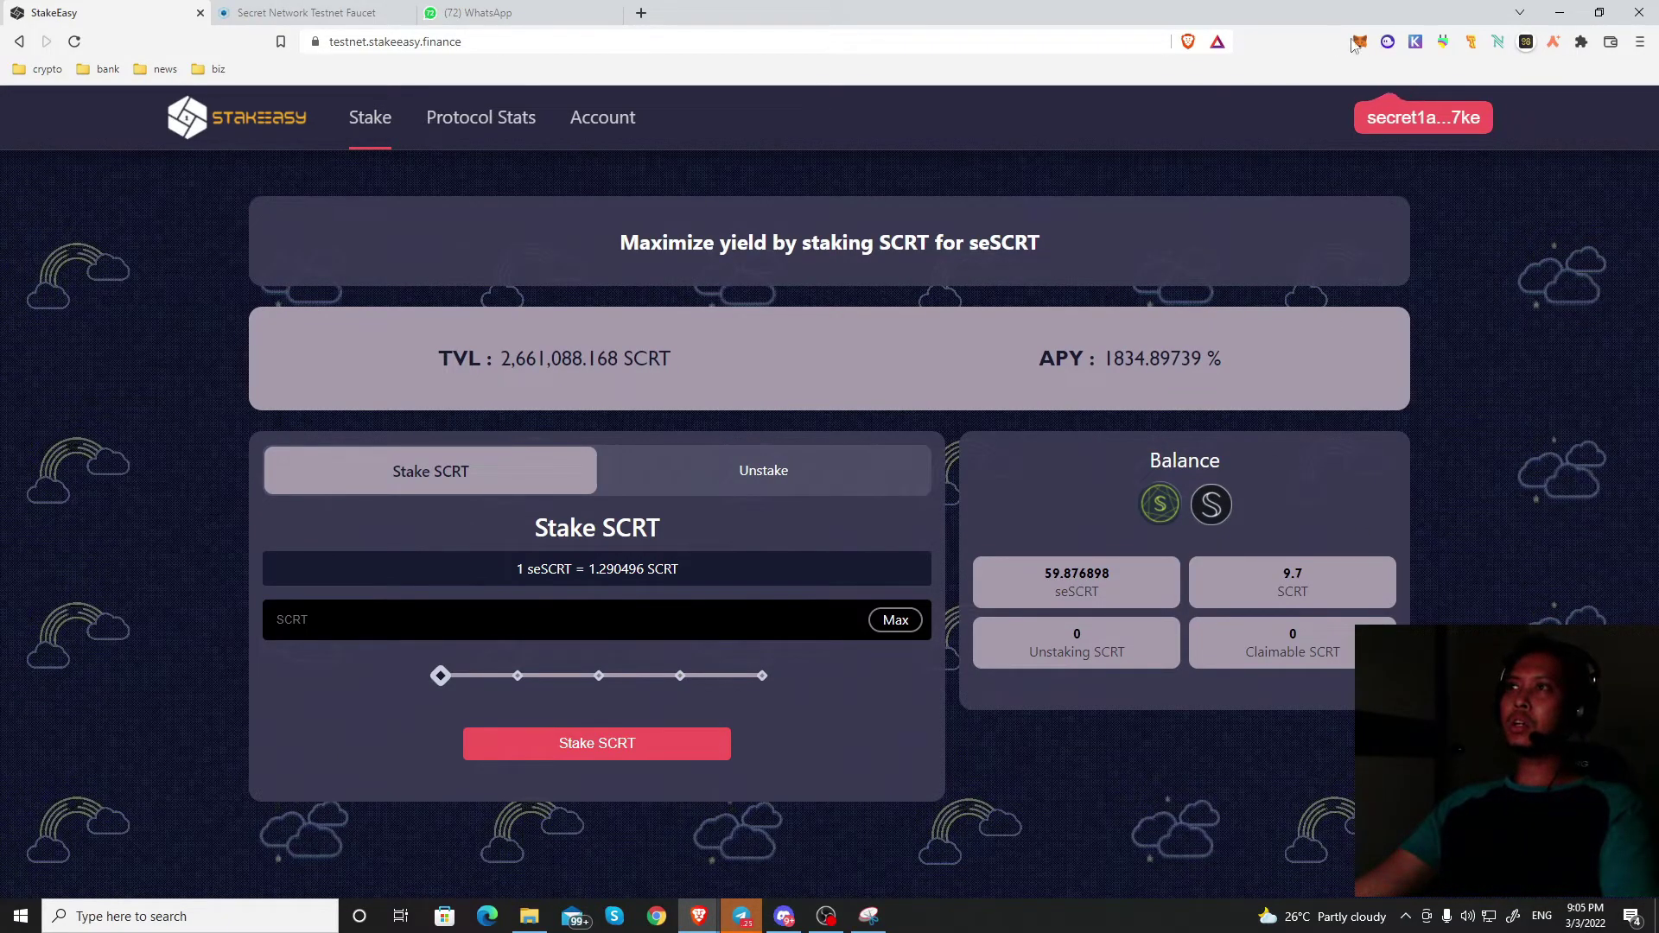
pyautogui.click(350, 13)
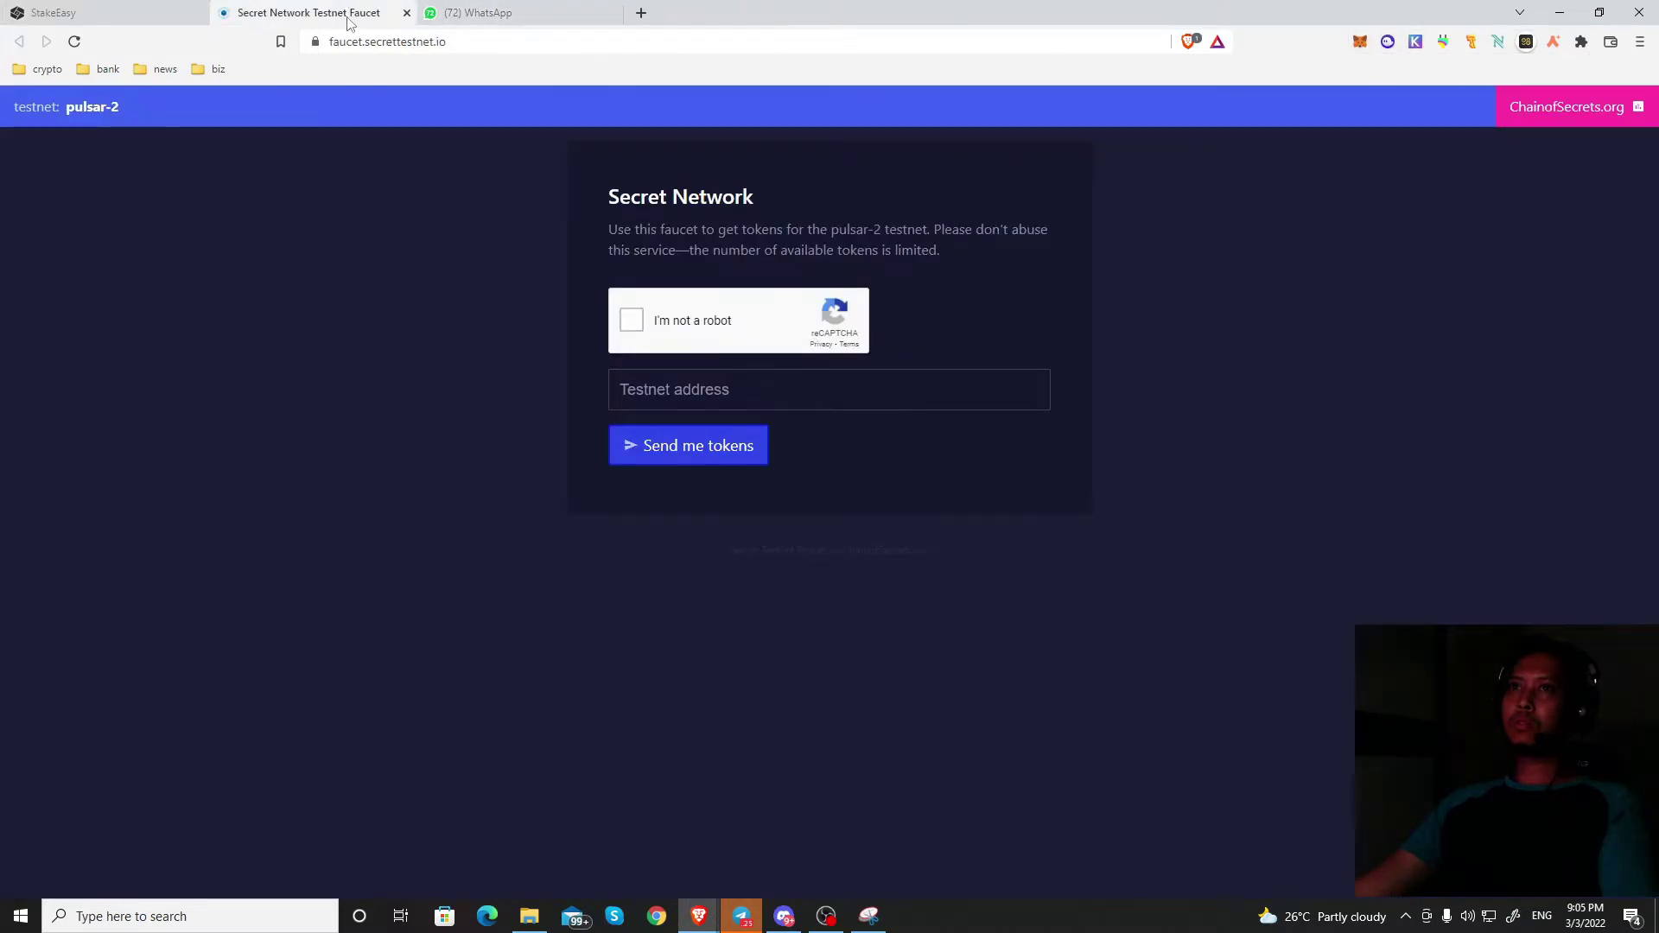
pyautogui.click(45, 9)
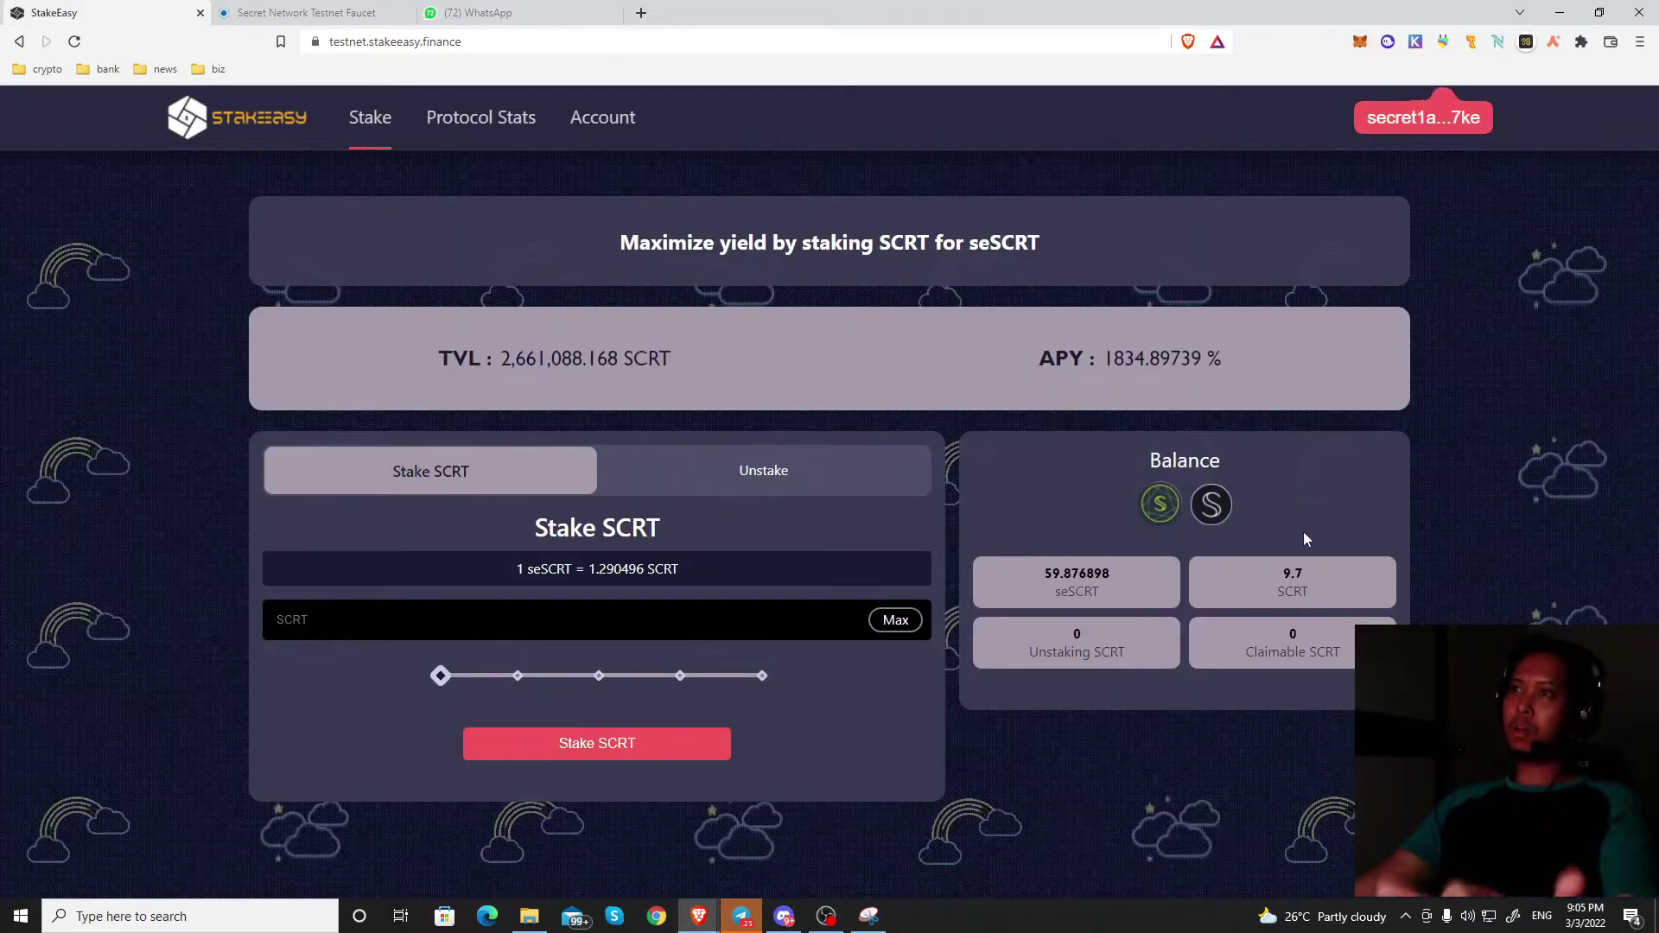
pyautogui.doubleClick(1294, 574)
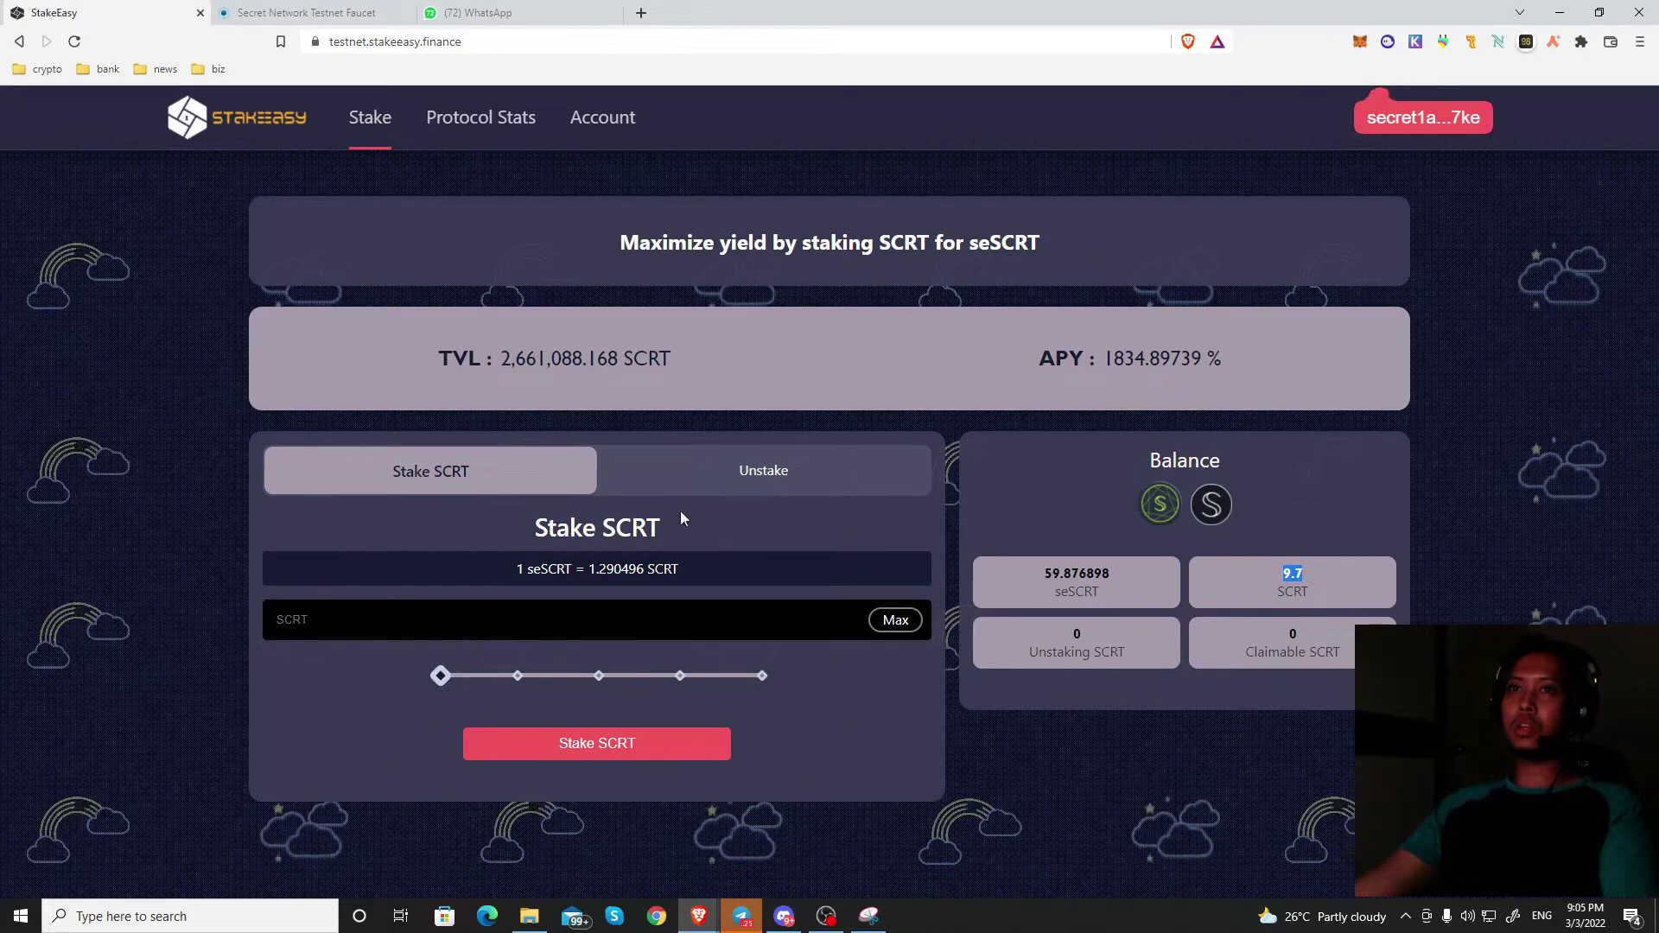
# Step: Stake half the balance, 4.85 SCRT, using Max and the slider at 50%
pyautogui.click(474, 473)
pyautogui.click(476, 475)
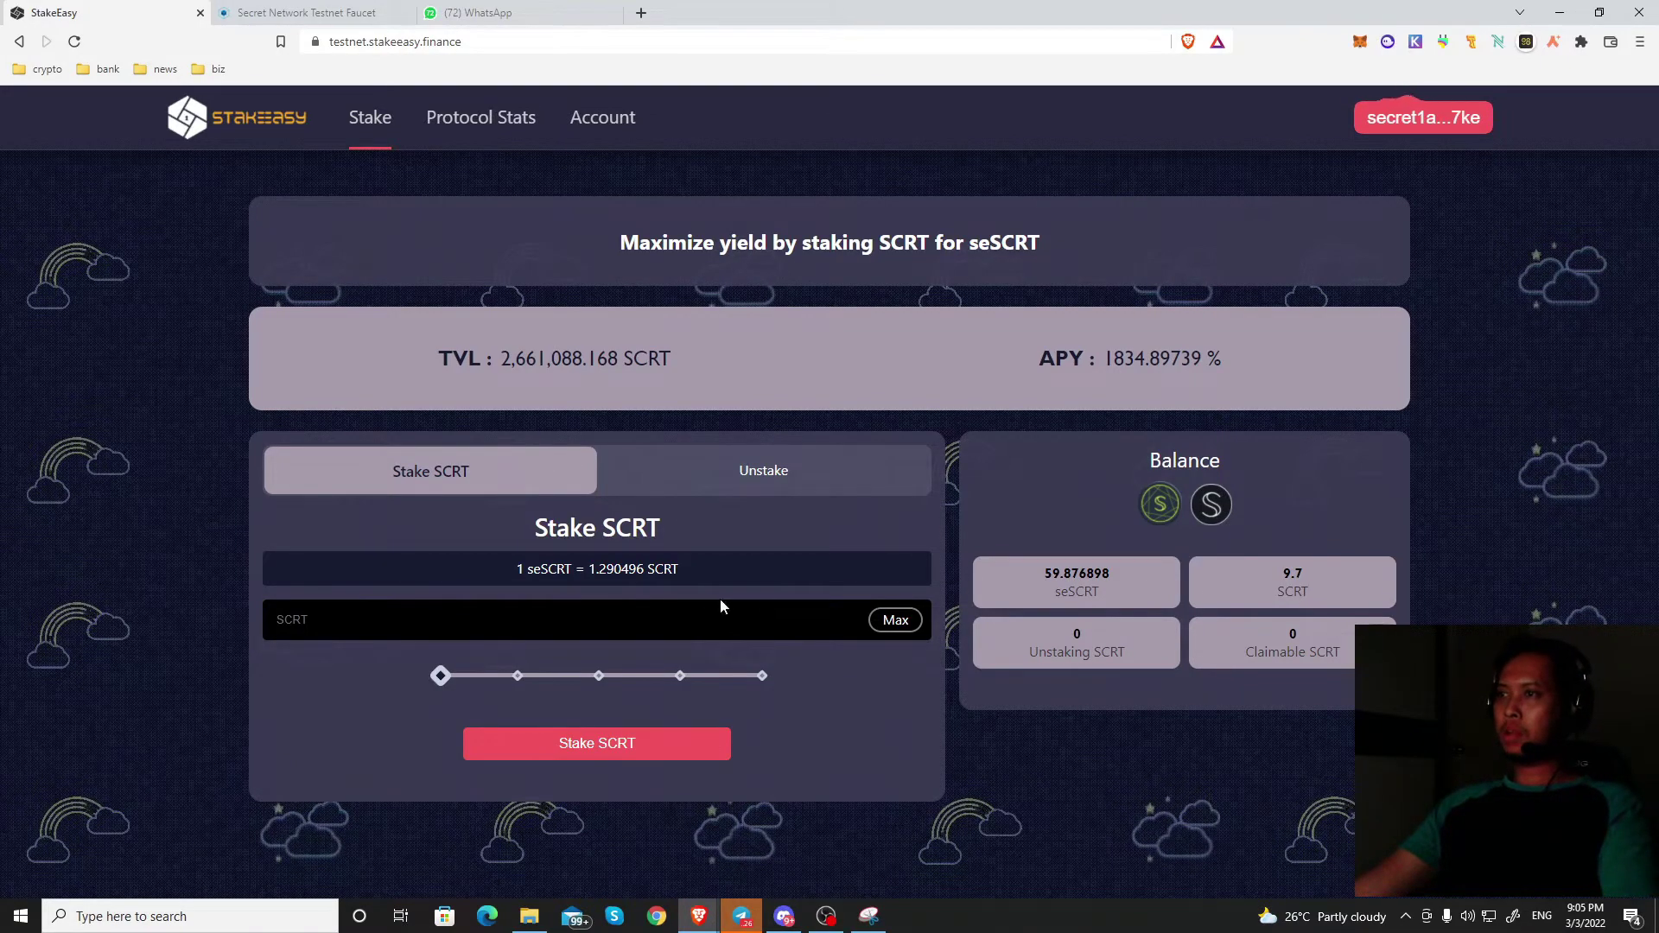
pyautogui.click(899, 628)
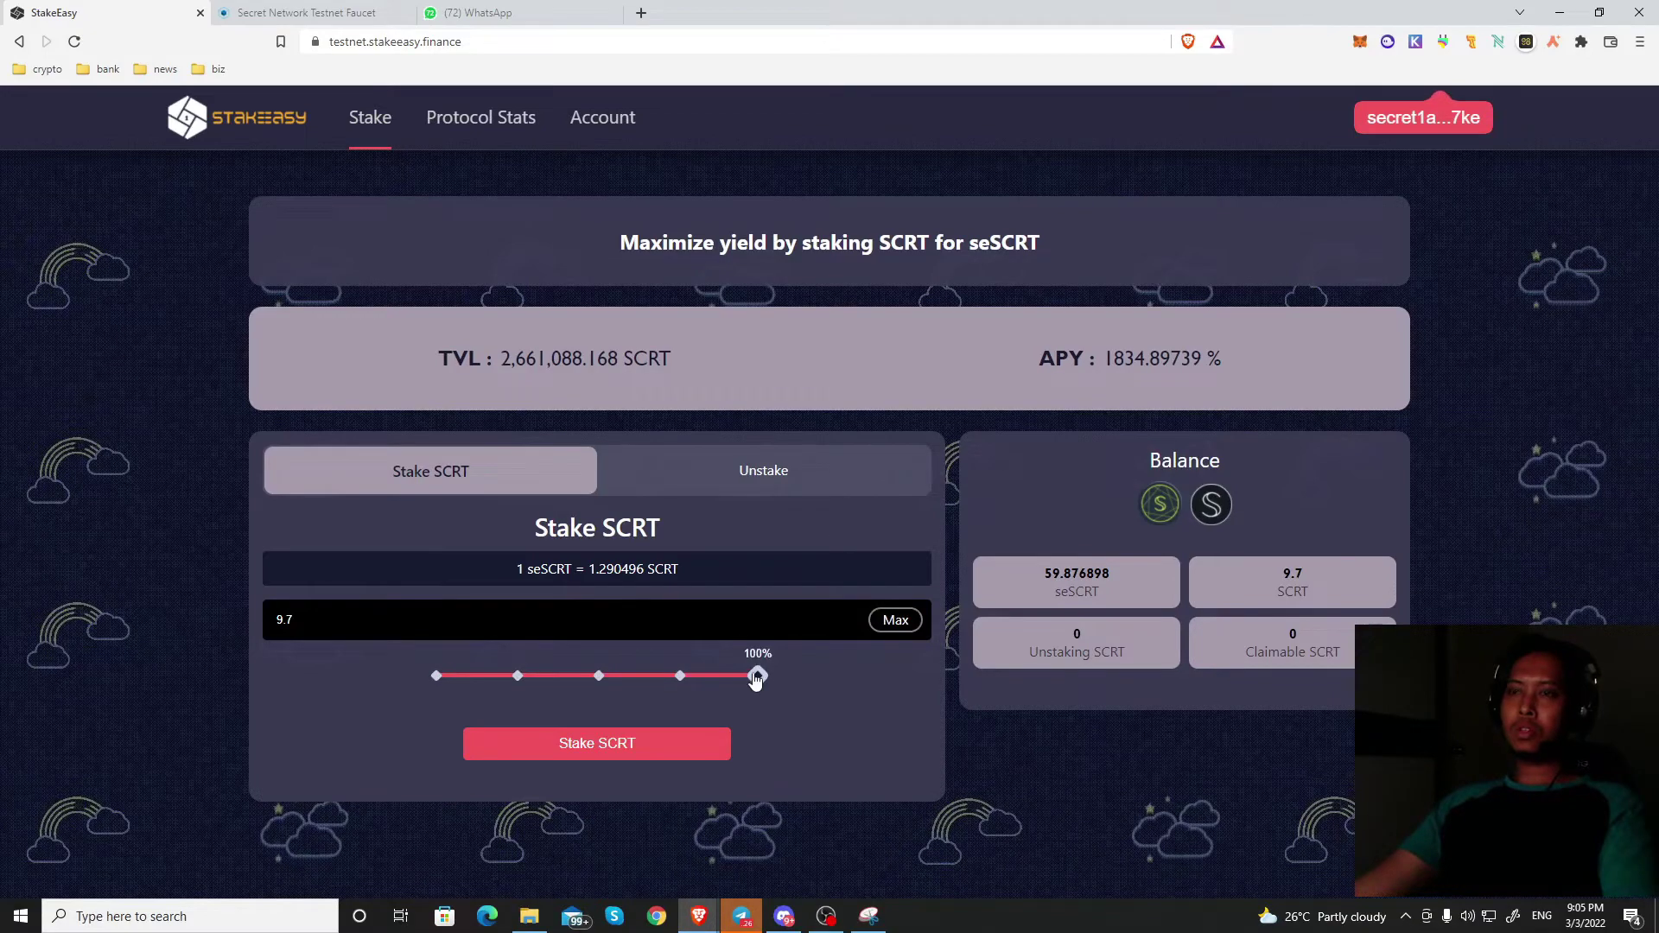
pyautogui.moveTo(755, 680); pyautogui.dragTo(601, 685)
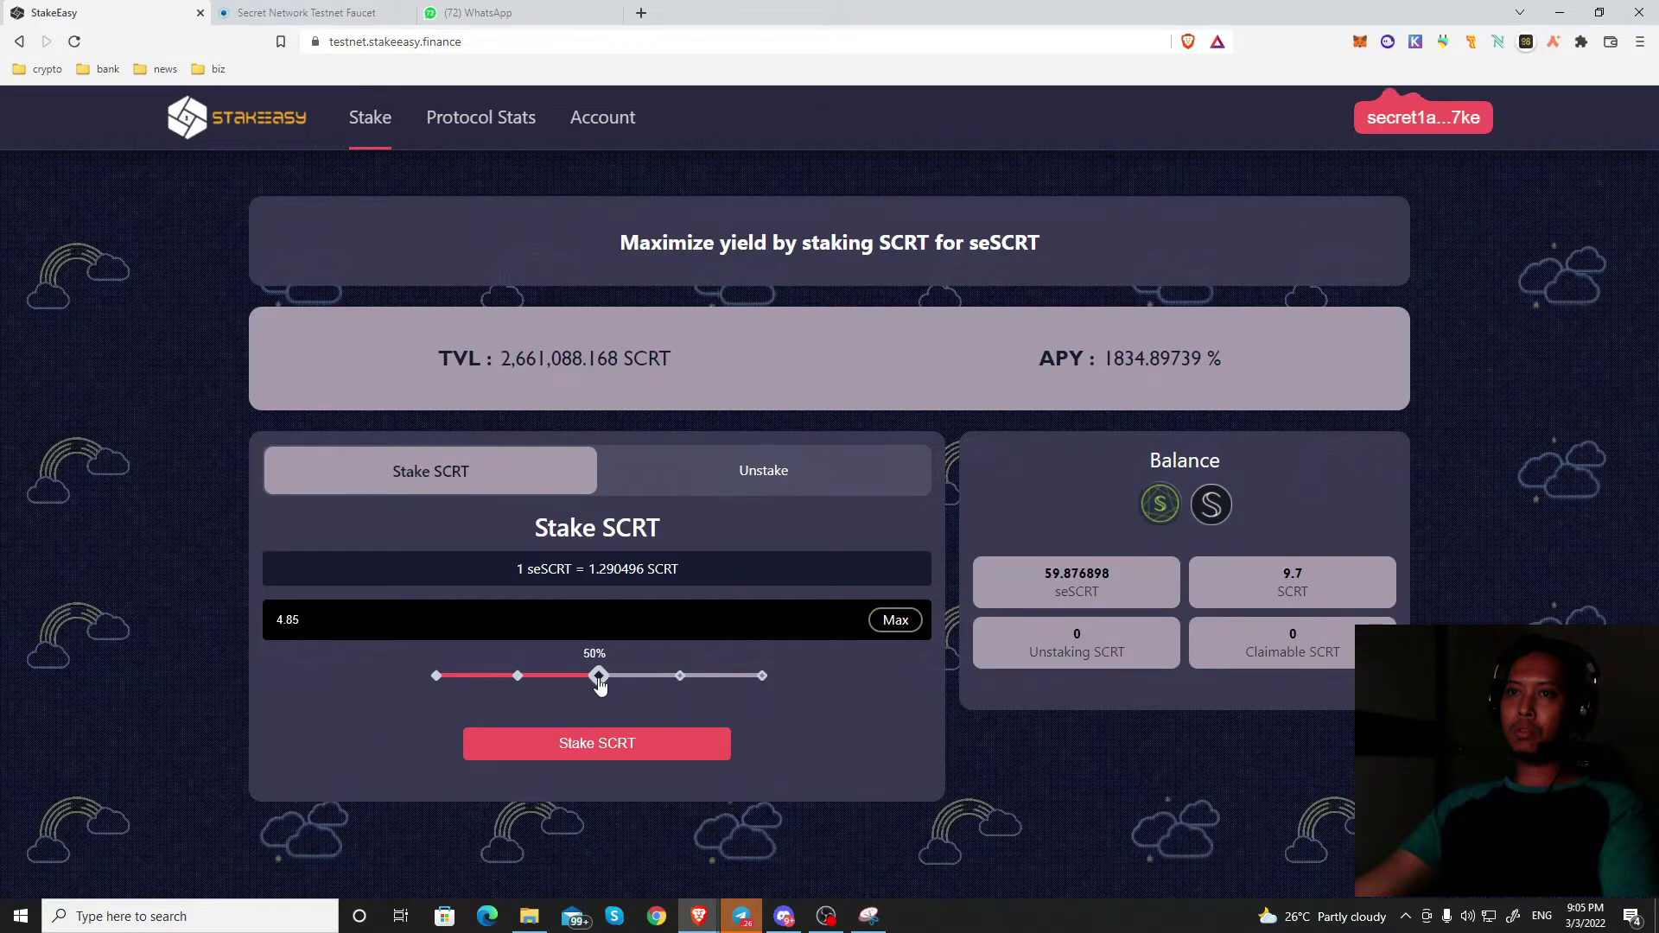
pyautogui.click(642, 745)
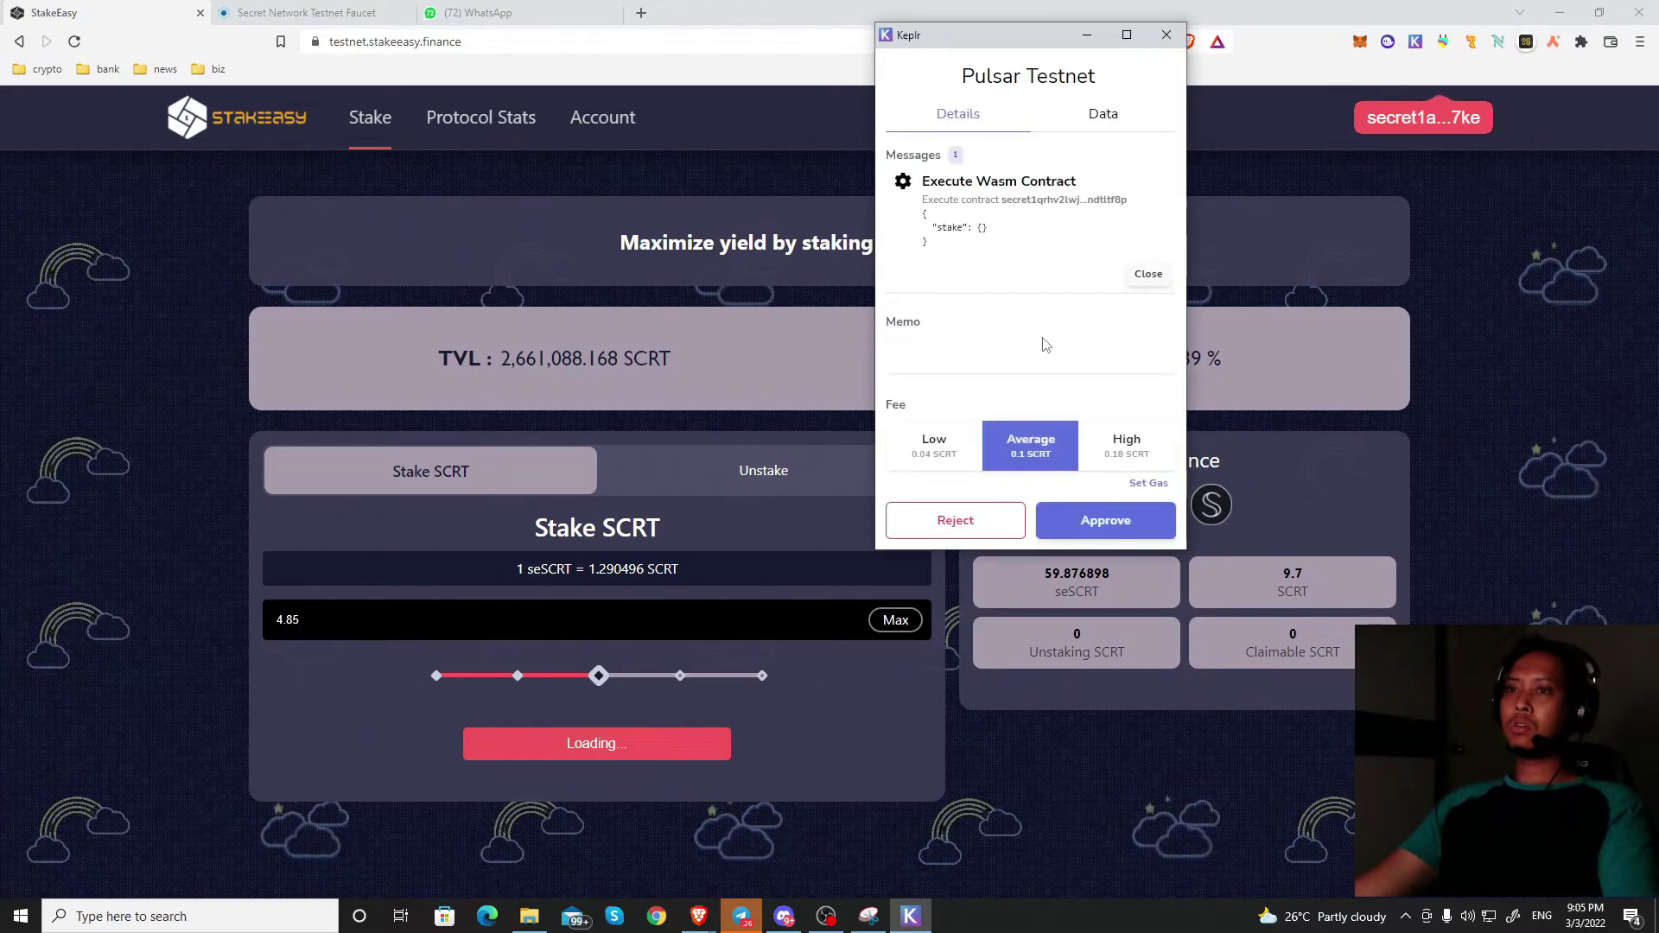
# Step: Approve the stake in Keplr and refresh StakeEasy to see 4.75 SCRT remaining
pyautogui.click(1111, 522)
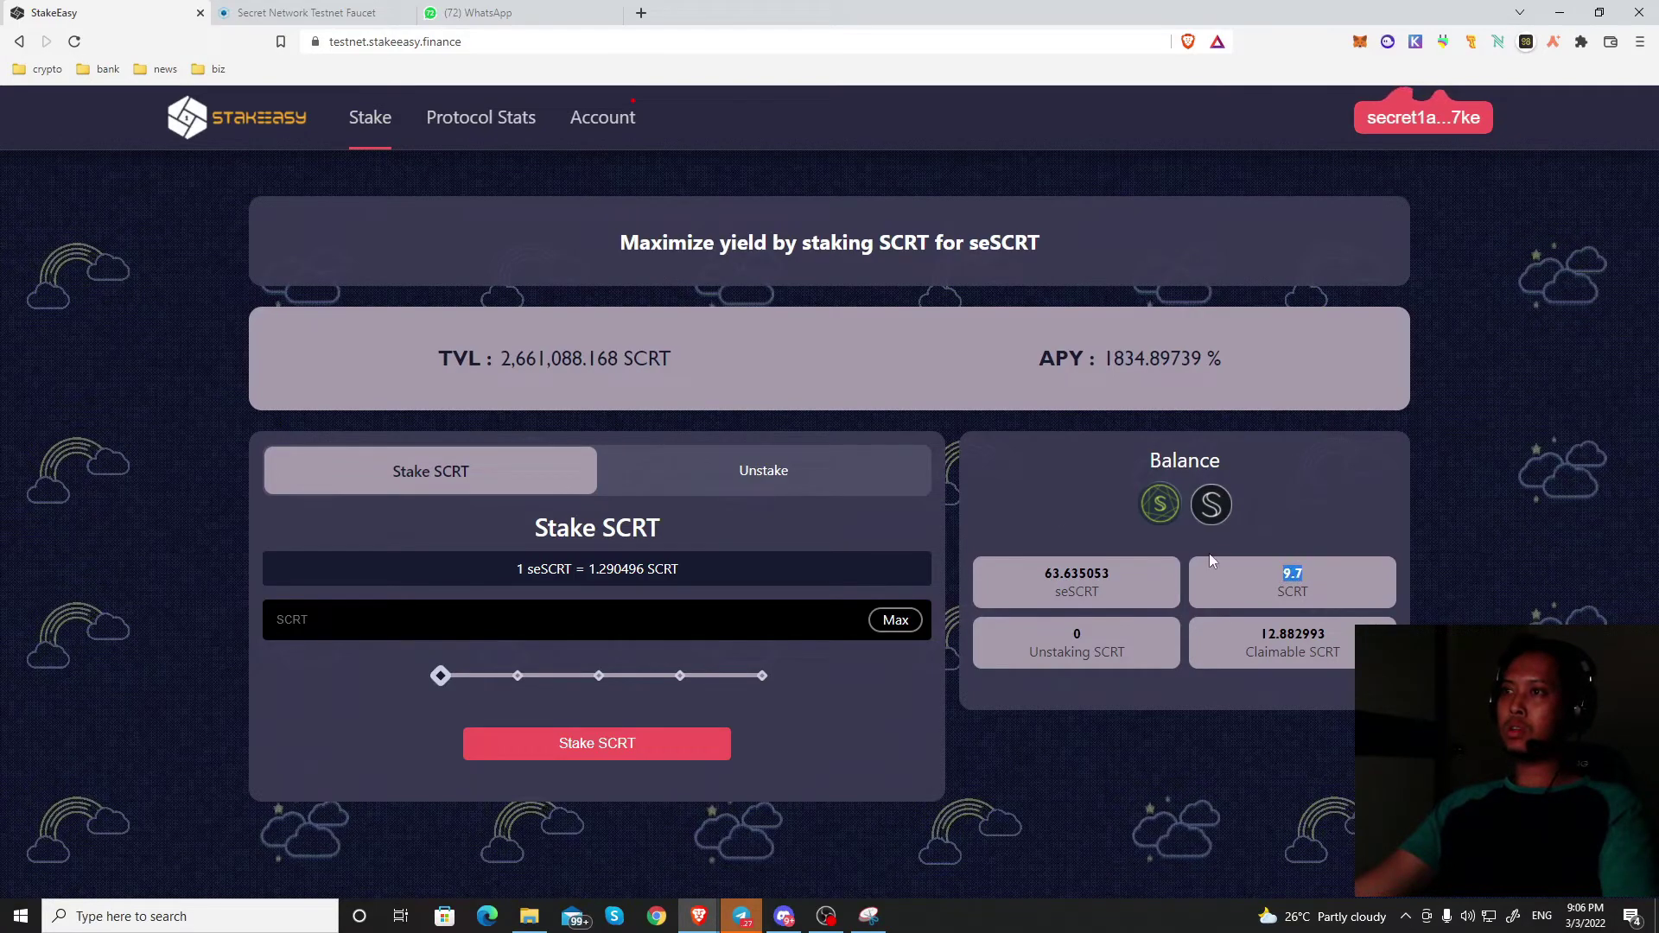
pyautogui.press('F5')
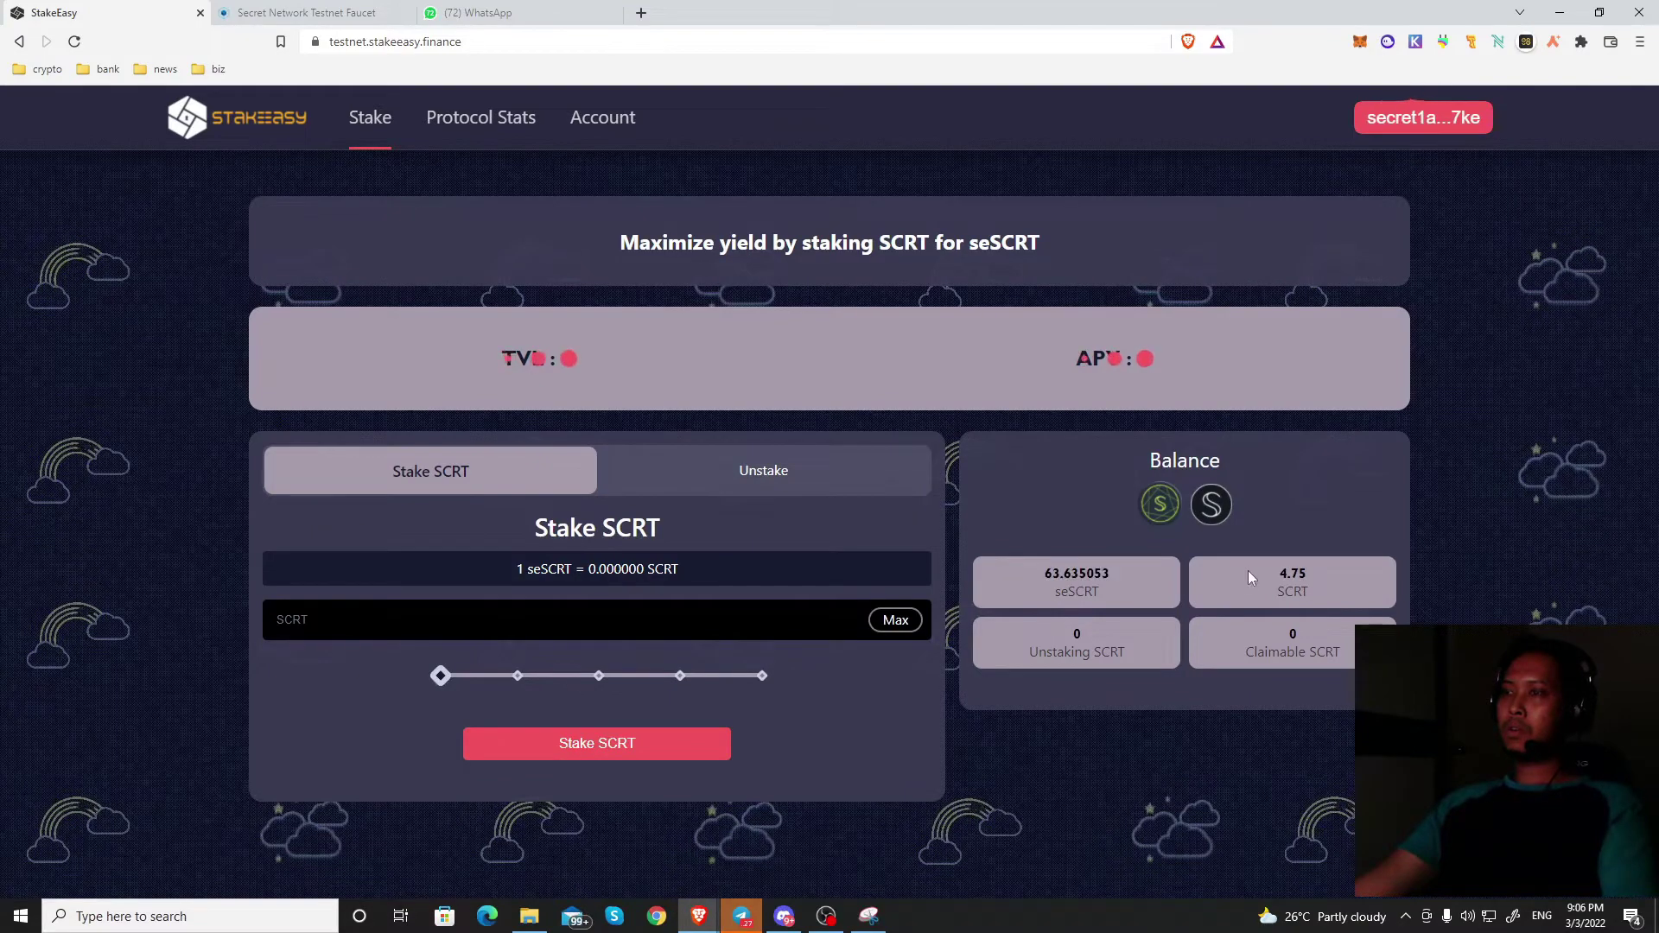
pyautogui.moveTo(1277, 574); pyautogui.dragTo(1314, 574)
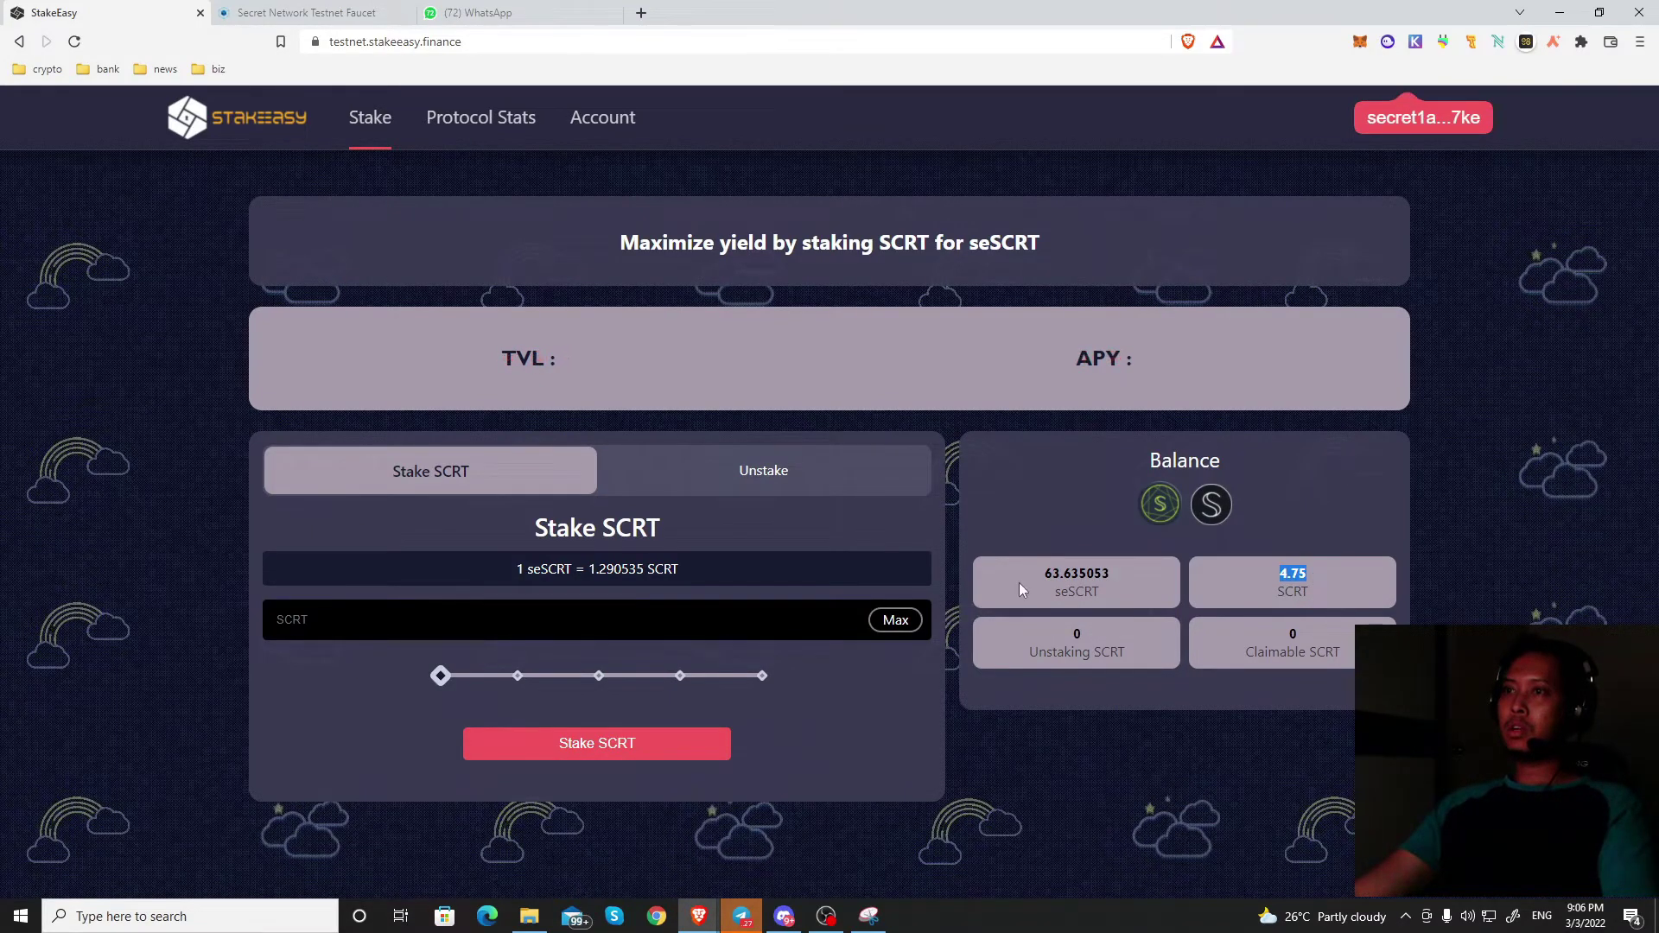
# Step: Verify the new 63.635053 seSCRT balance and toggle between the Unstake and Stake forms
pyautogui.moveTo(1051, 574); pyautogui.dragTo(1107, 573)
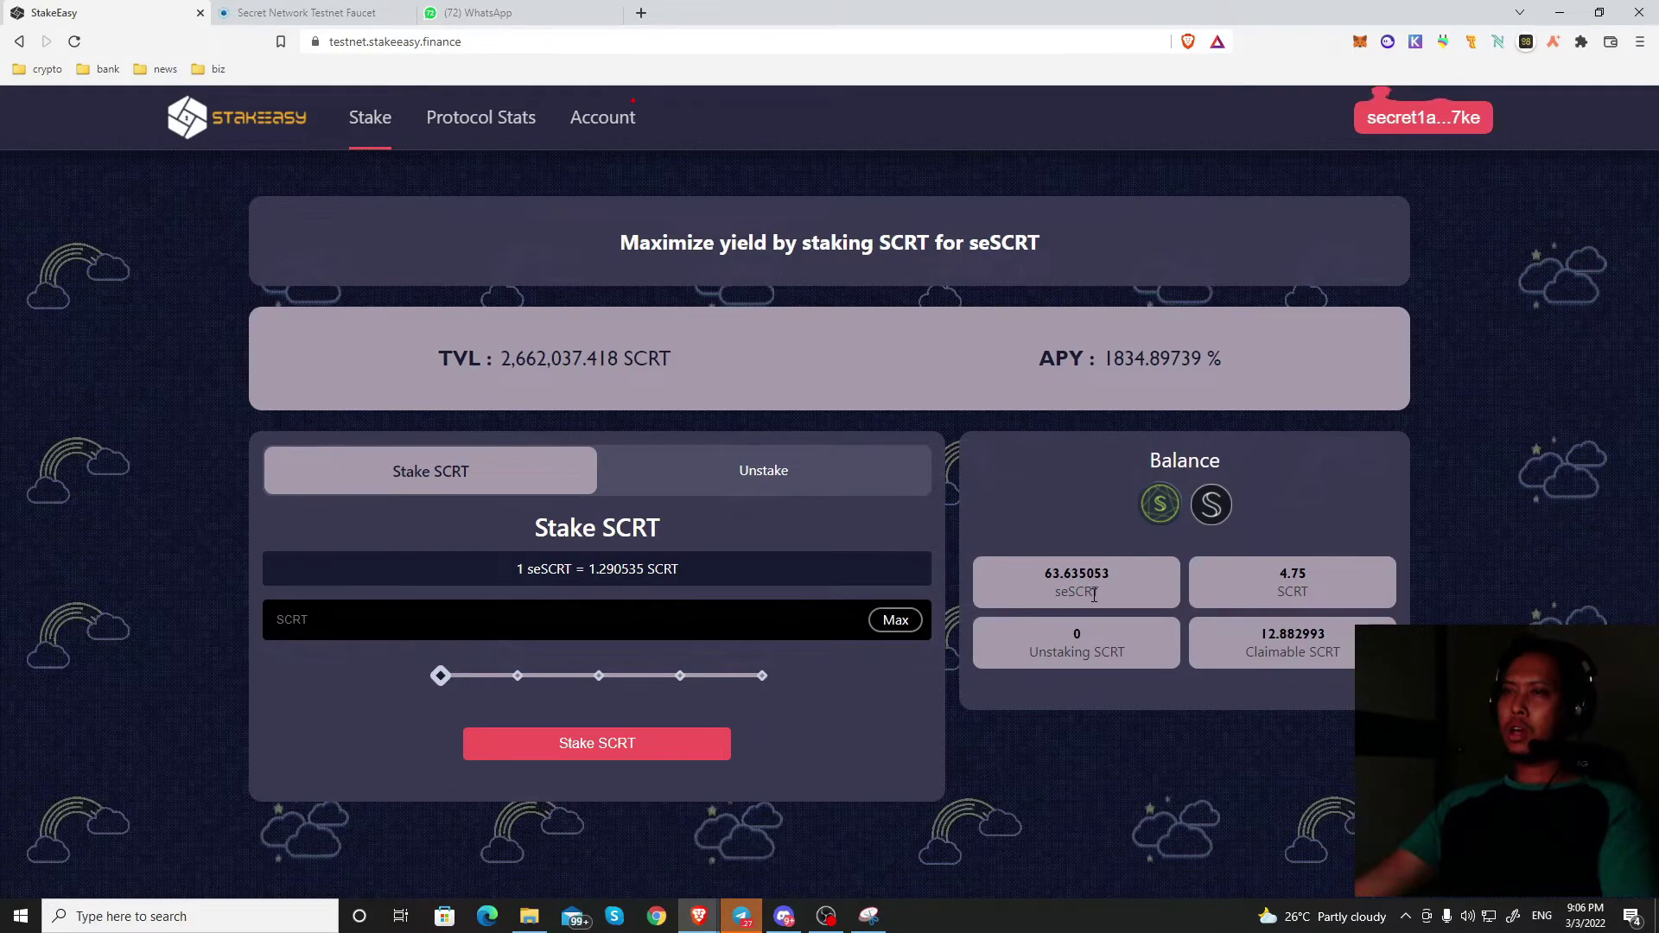
pyautogui.click(1137, 583)
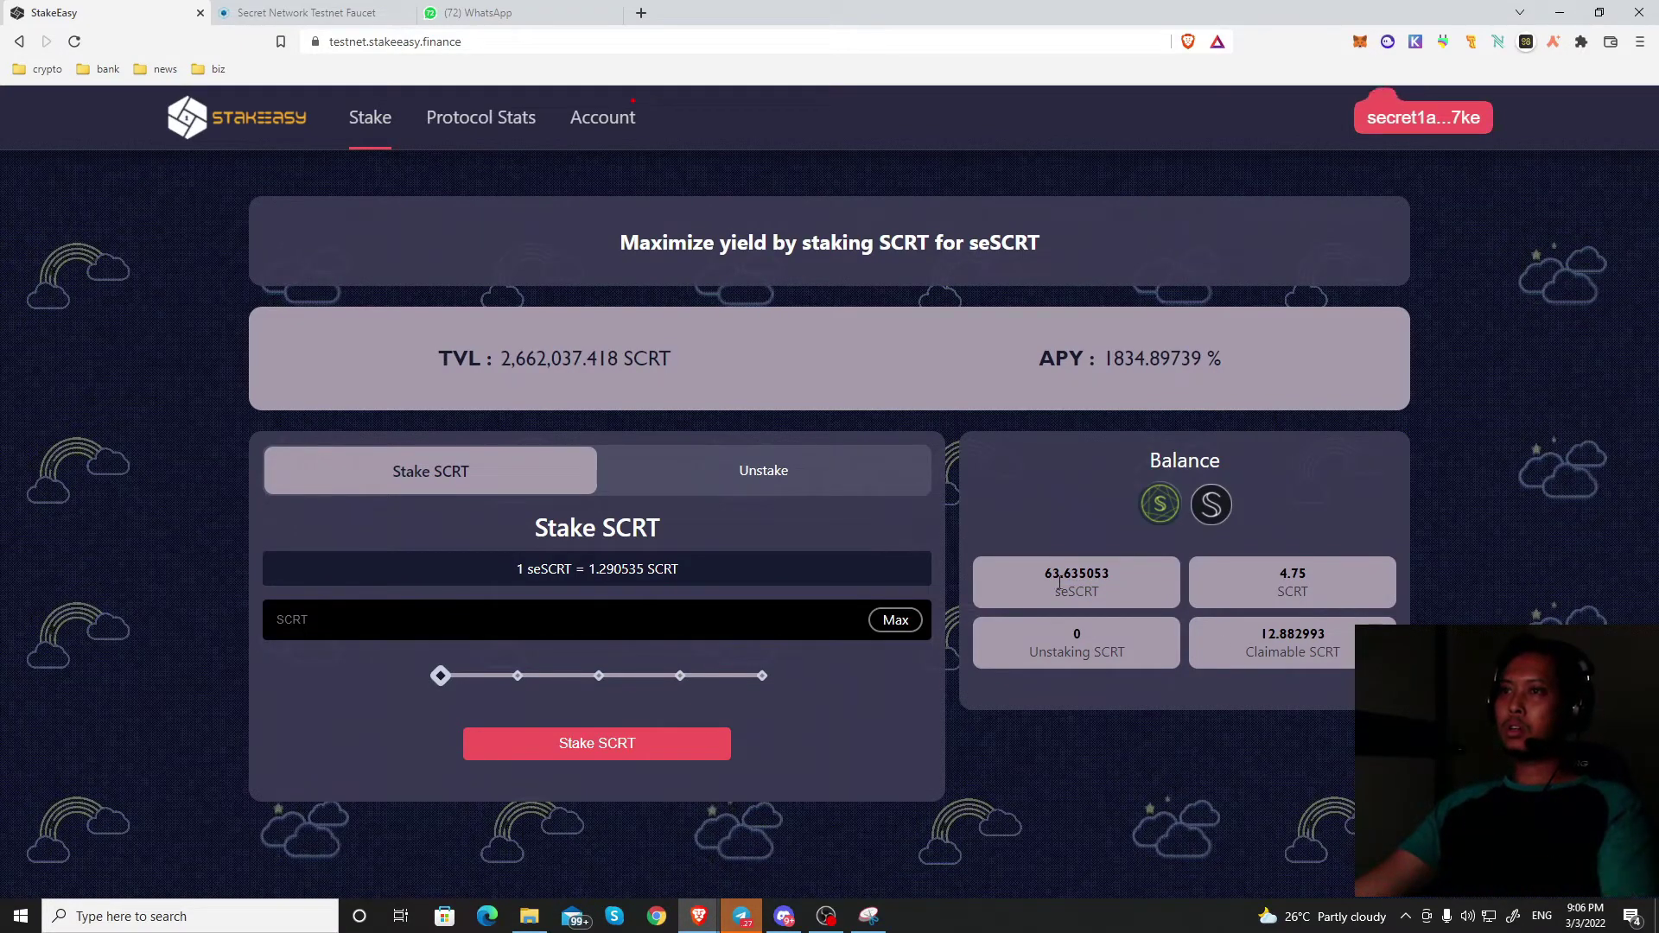
pyautogui.moveTo(1030, 574); pyautogui.dragTo(1115, 576)
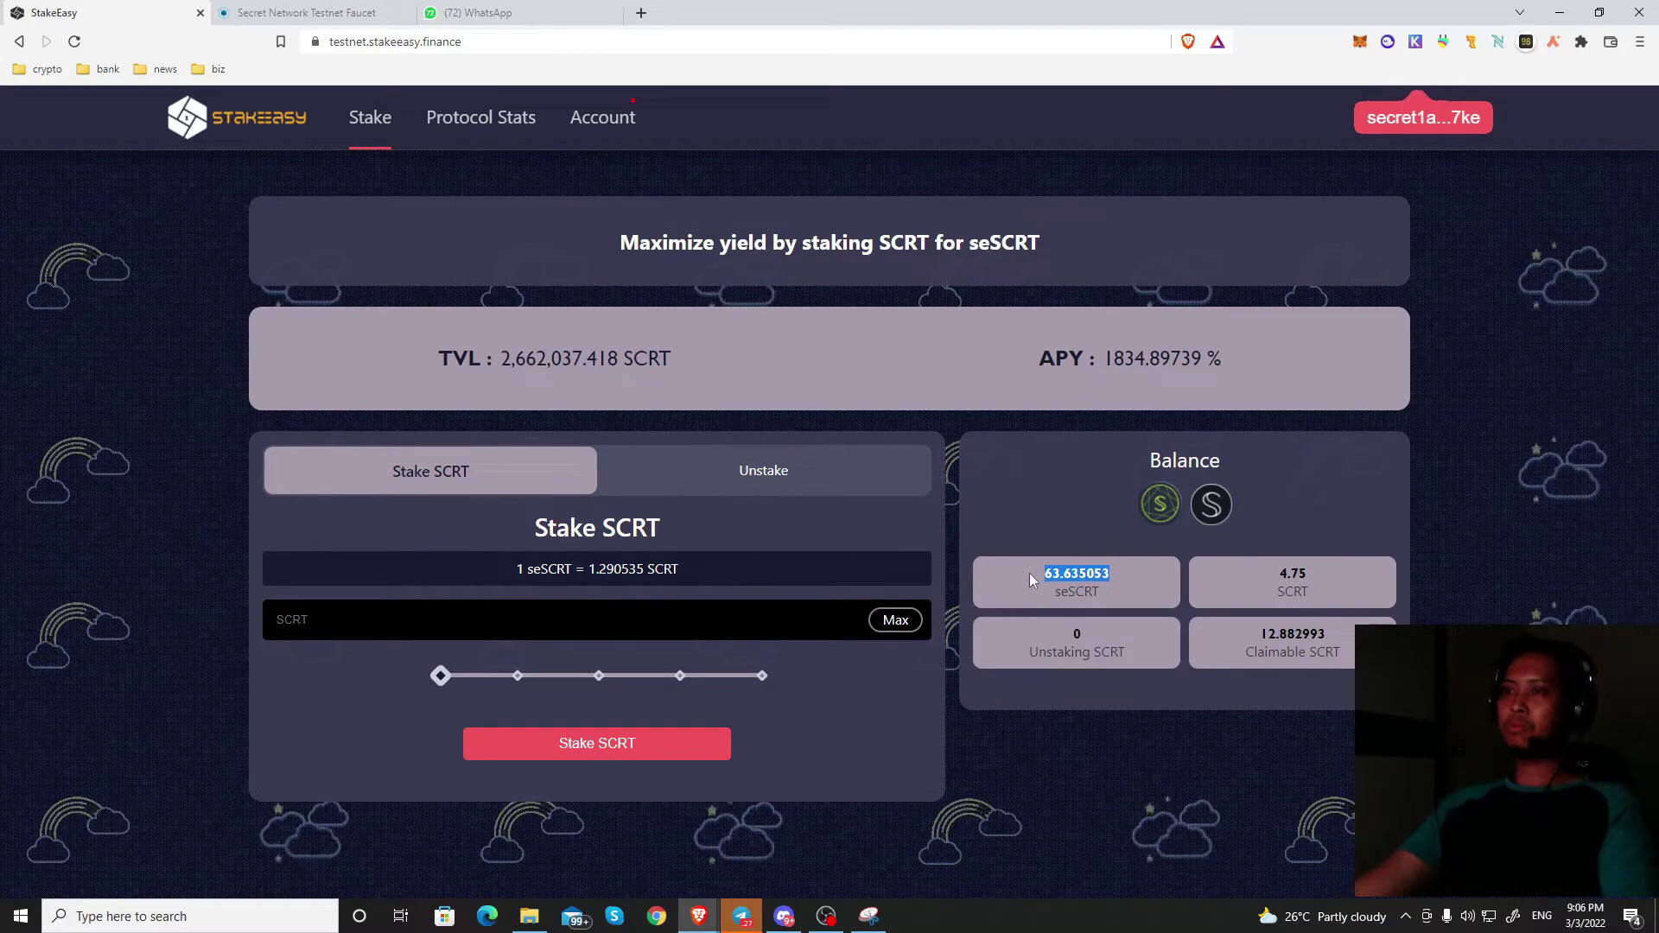
pyautogui.click(1132, 581)
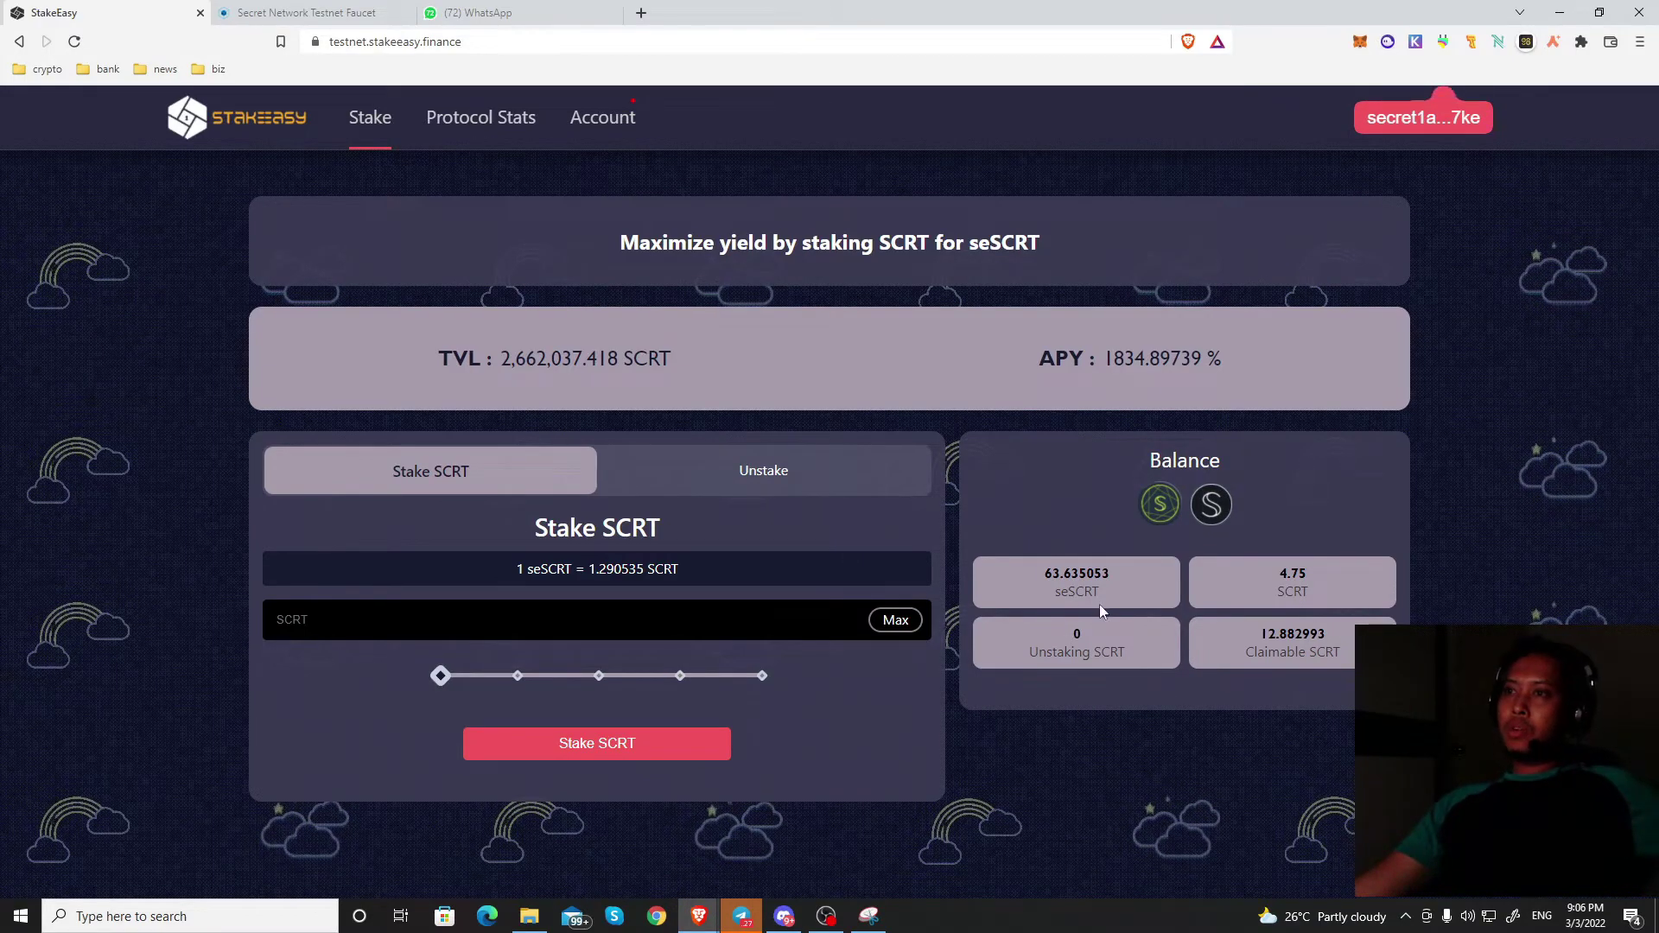
pyautogui.click(707, 477)
pyautogui.click(581, 467)
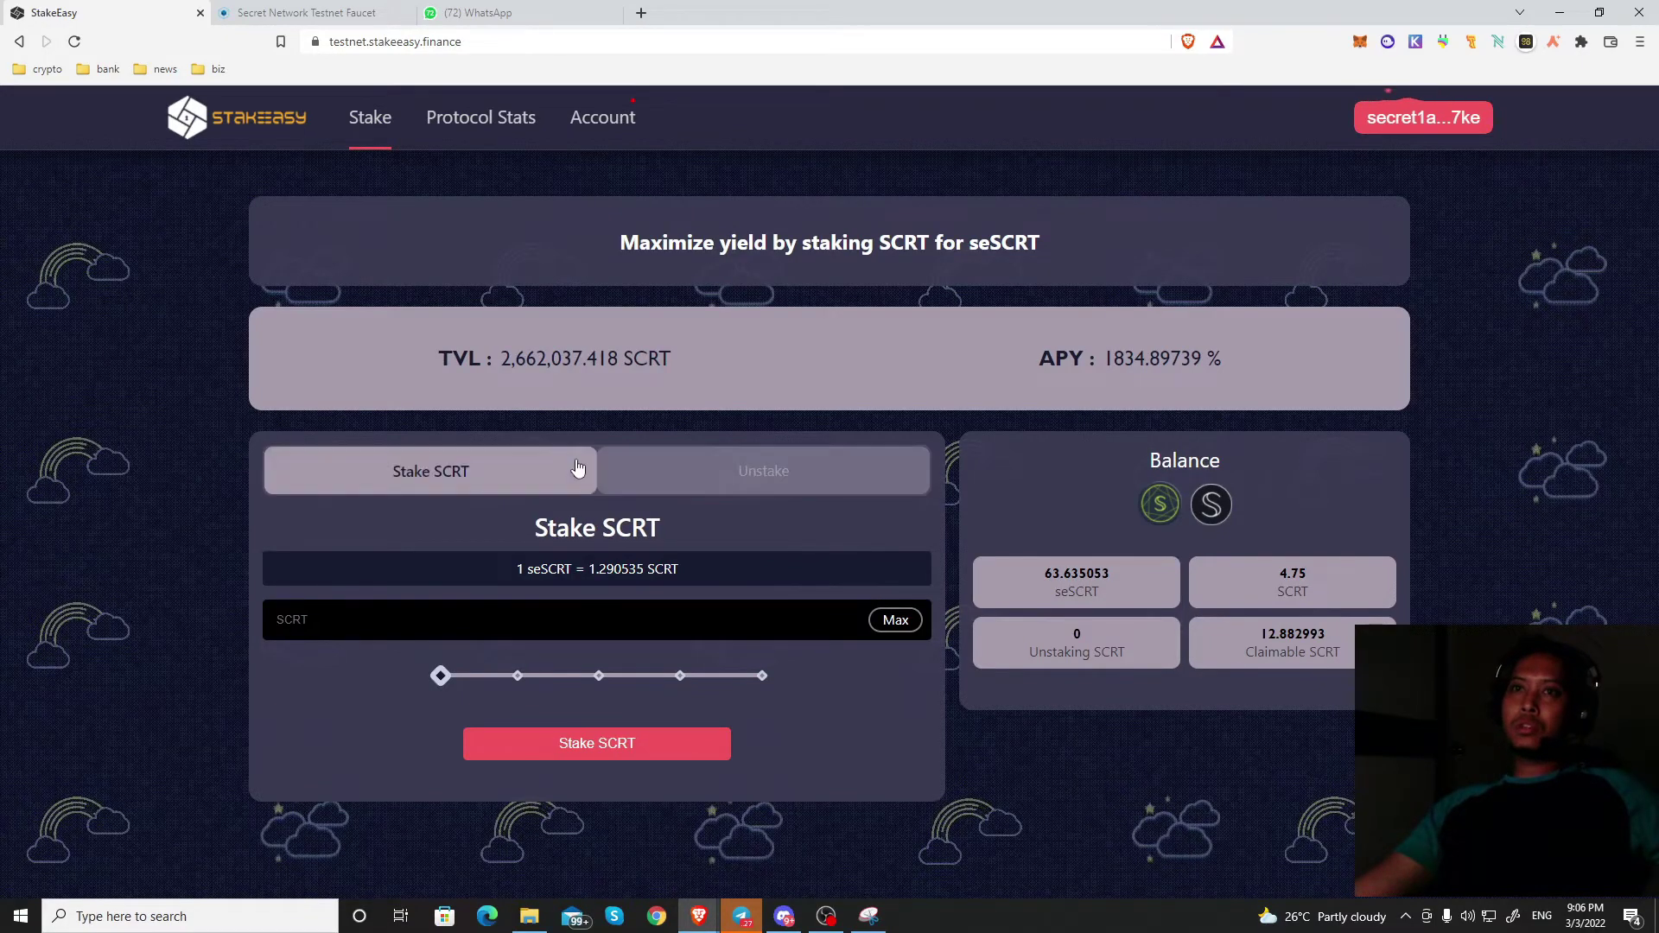
# Step: Open the Unstake form and review the 12.882993 claimable SCRT figure
pyautogui.click(777, 486)
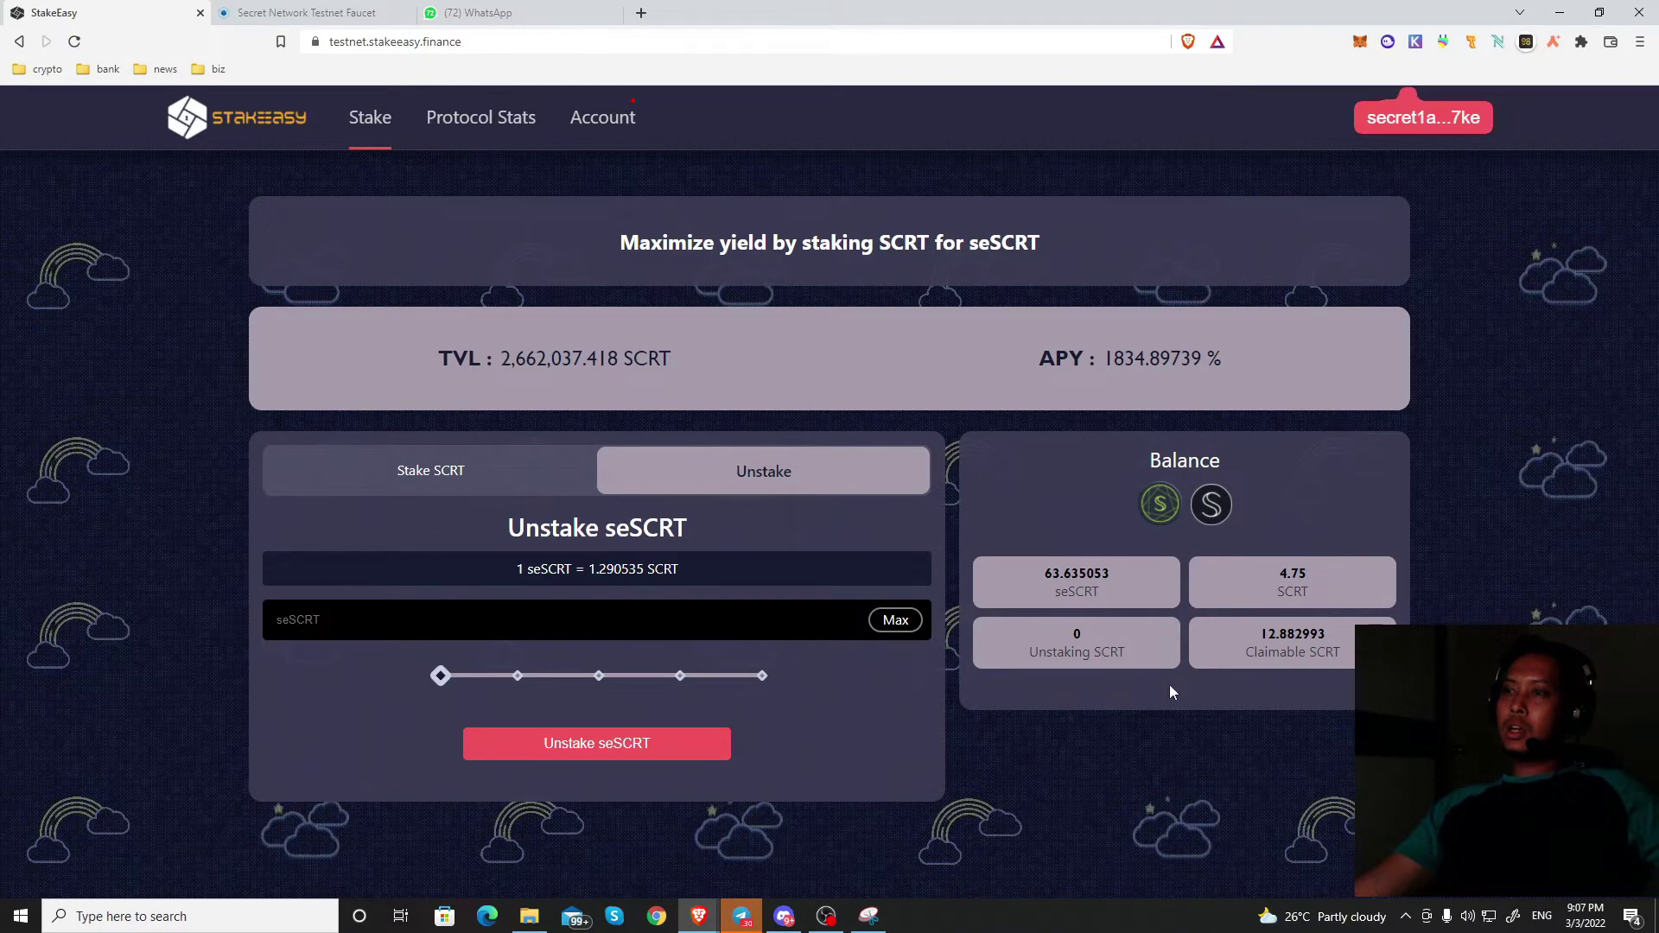
pyautogui.doubleClick(1293, 633)
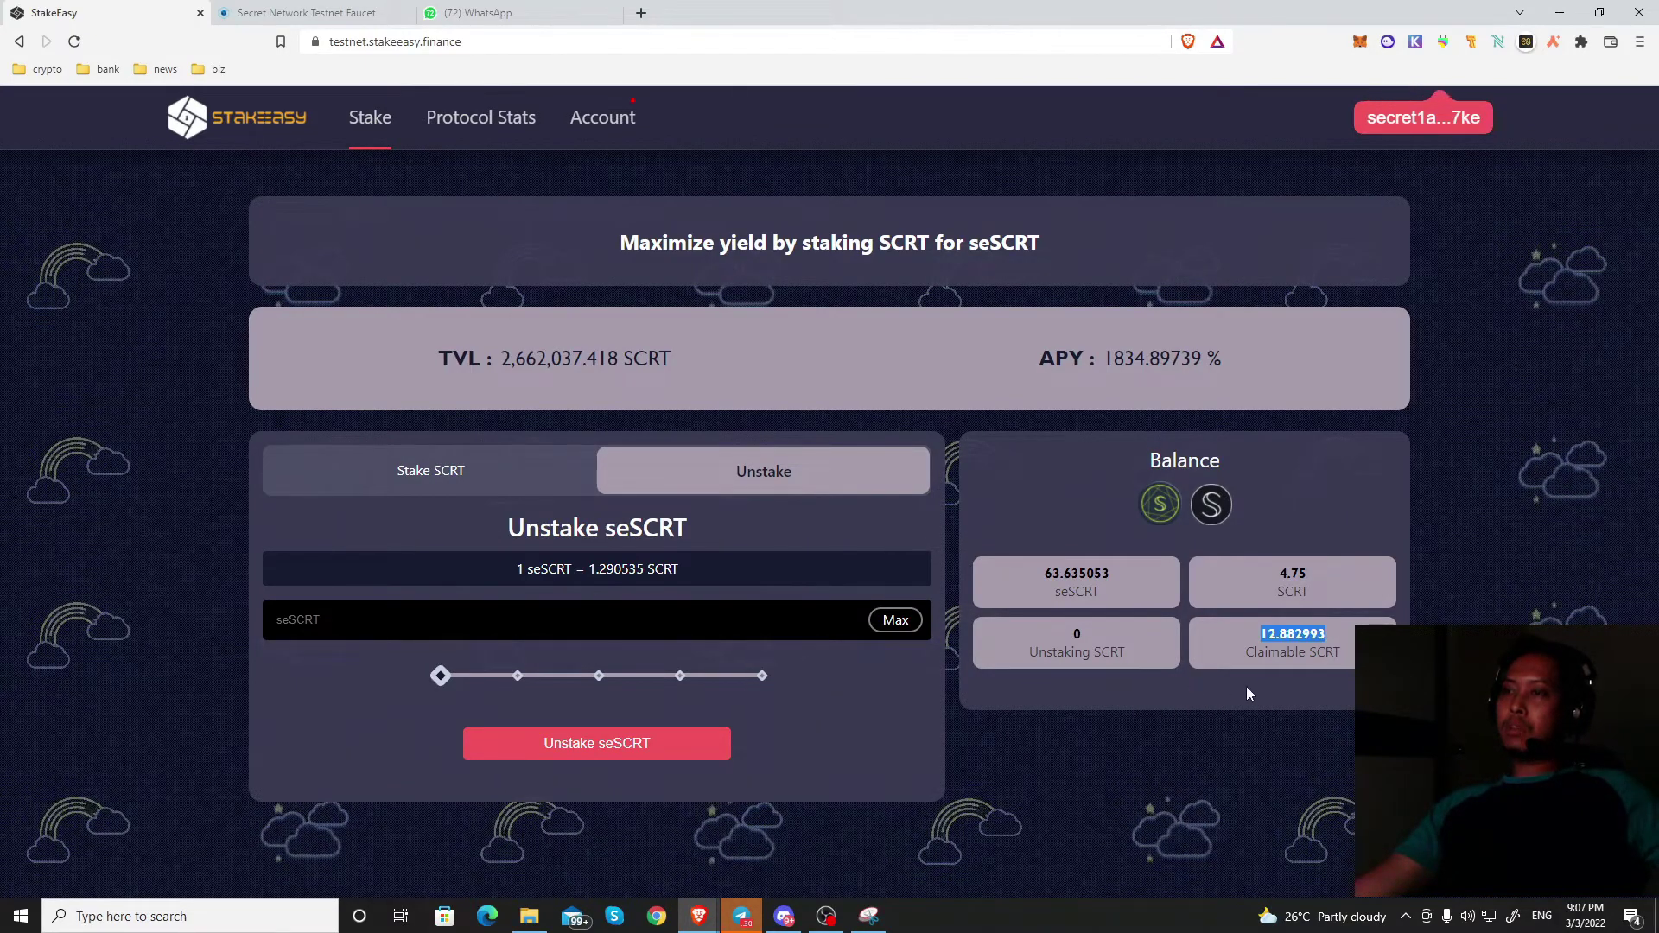
pyautogui.click(1181, 681)
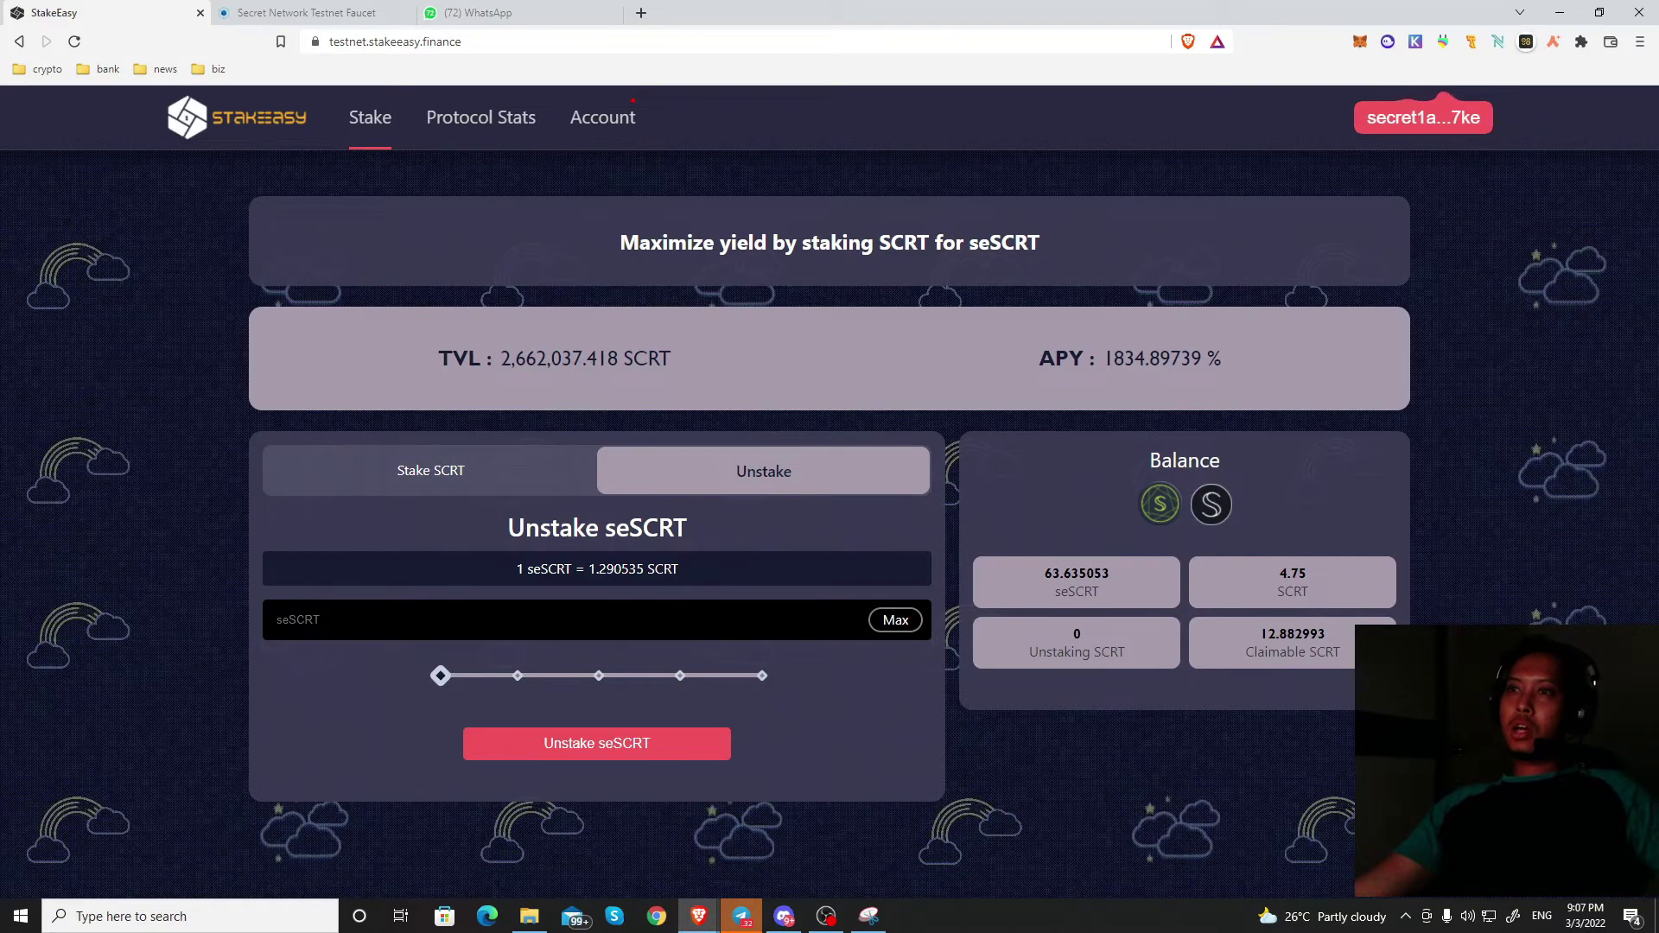
# Step: Enter 20 in the seSCRT field, submit the unstake, and approve it in Keplr
pyautogui.click(717, 638)
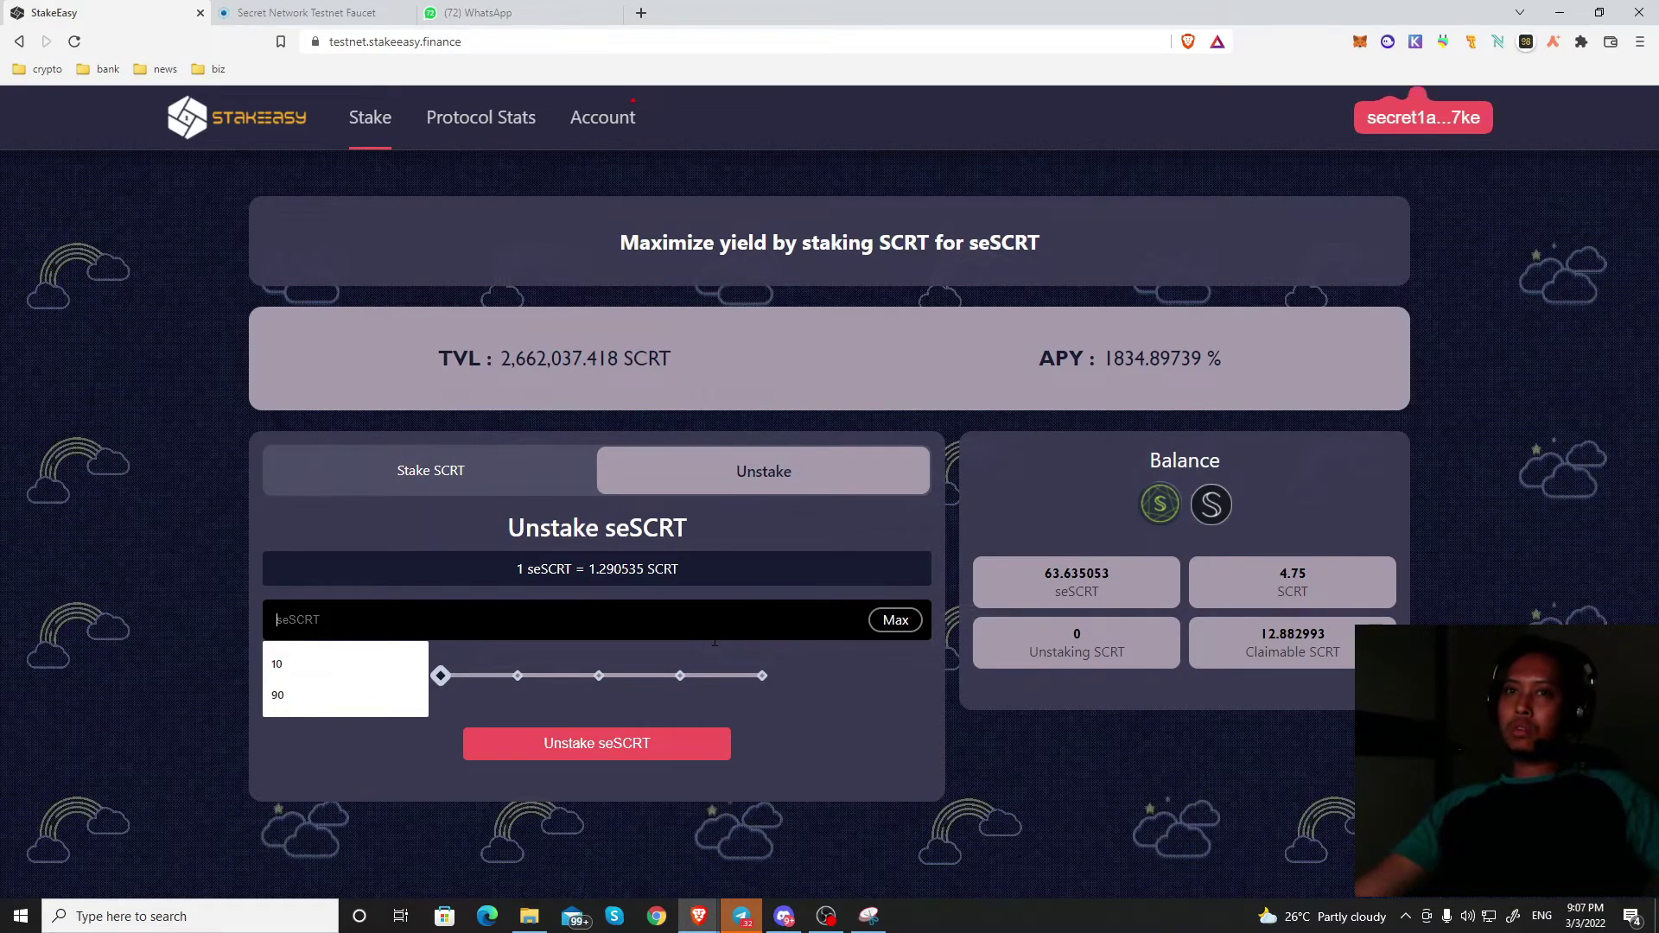
pyautogui.write('10')
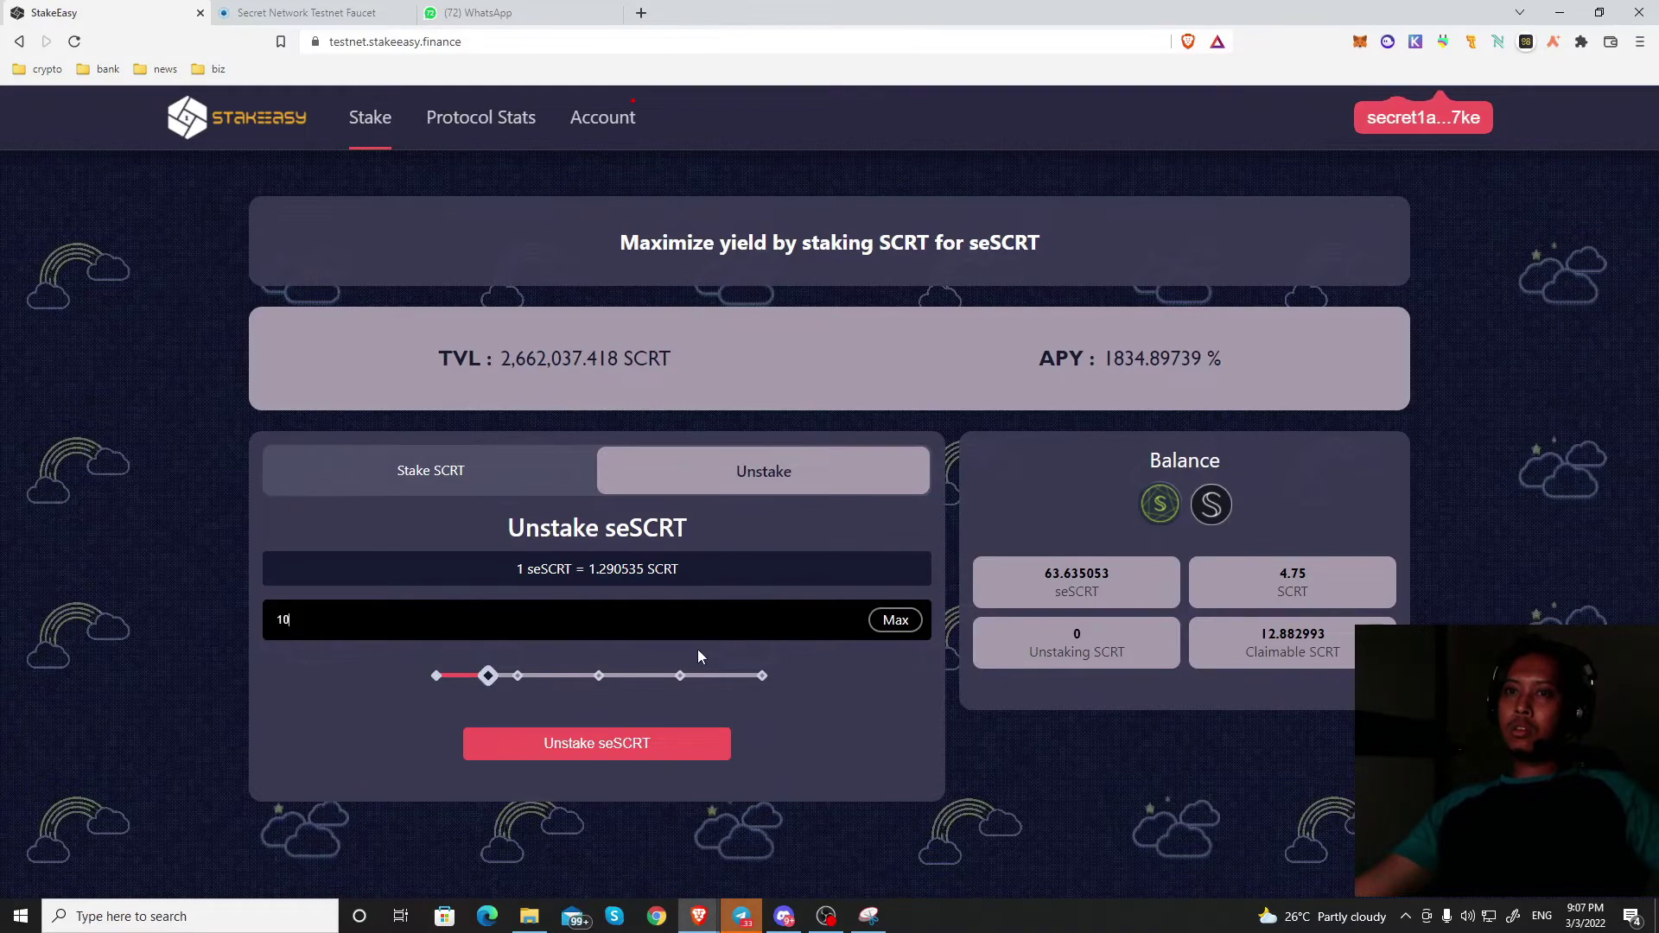
pyautogui.press('BackSpace')
pyautogui.press('BackSpace')
pyautogui.write('20')
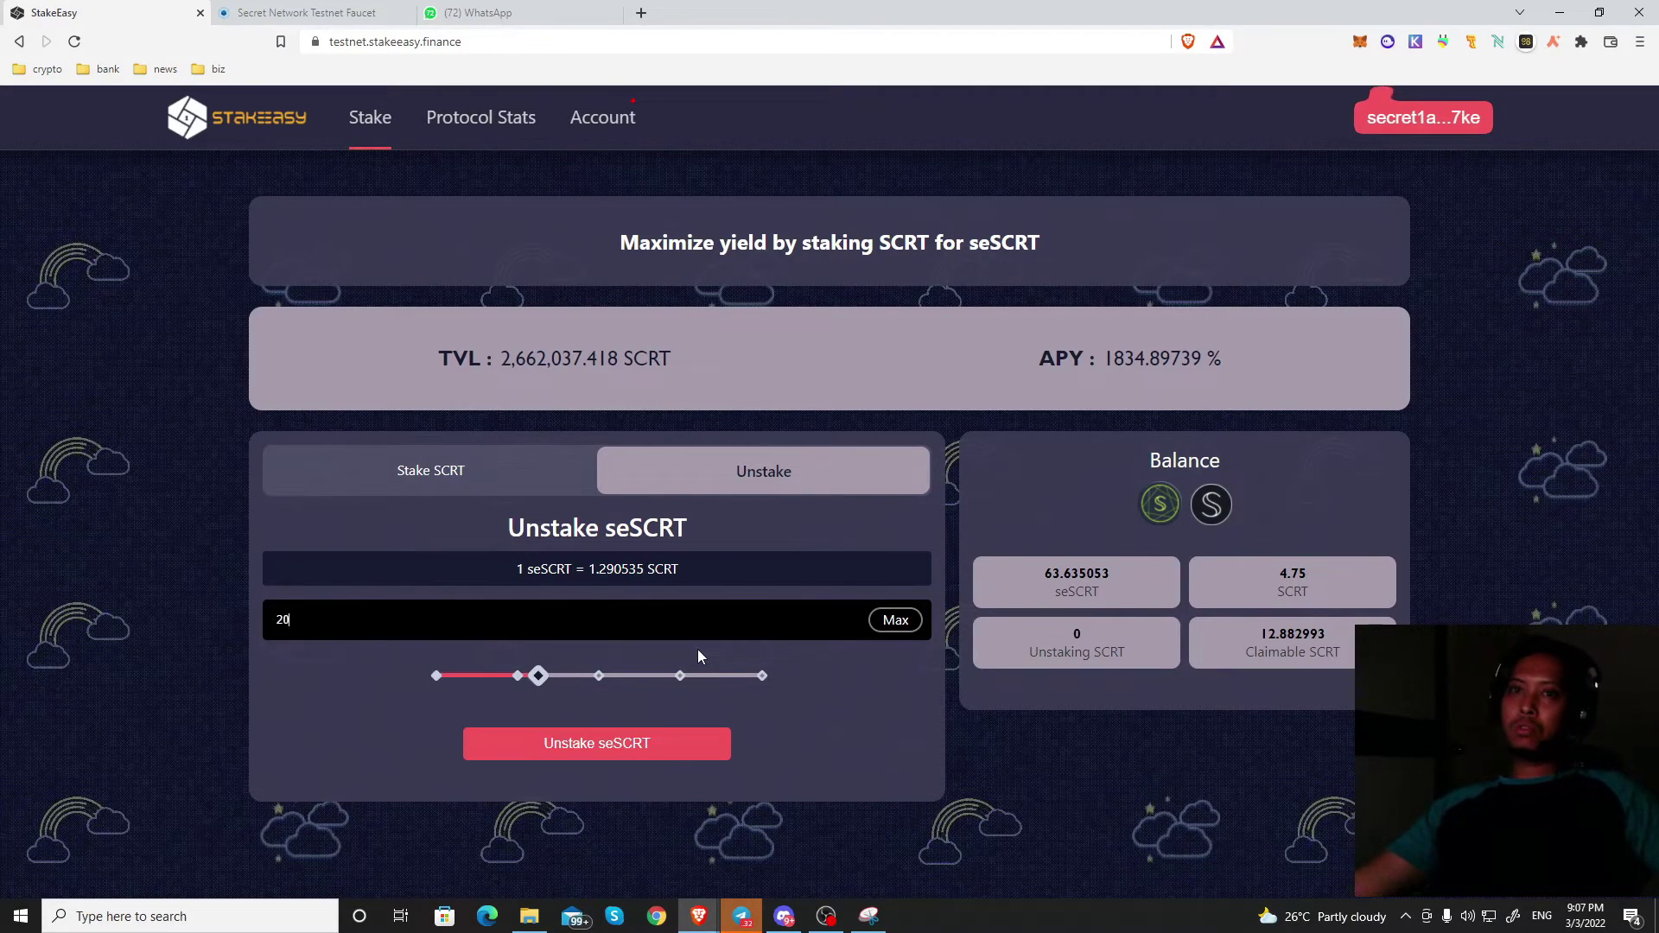
pyautogui.click(678, 757)
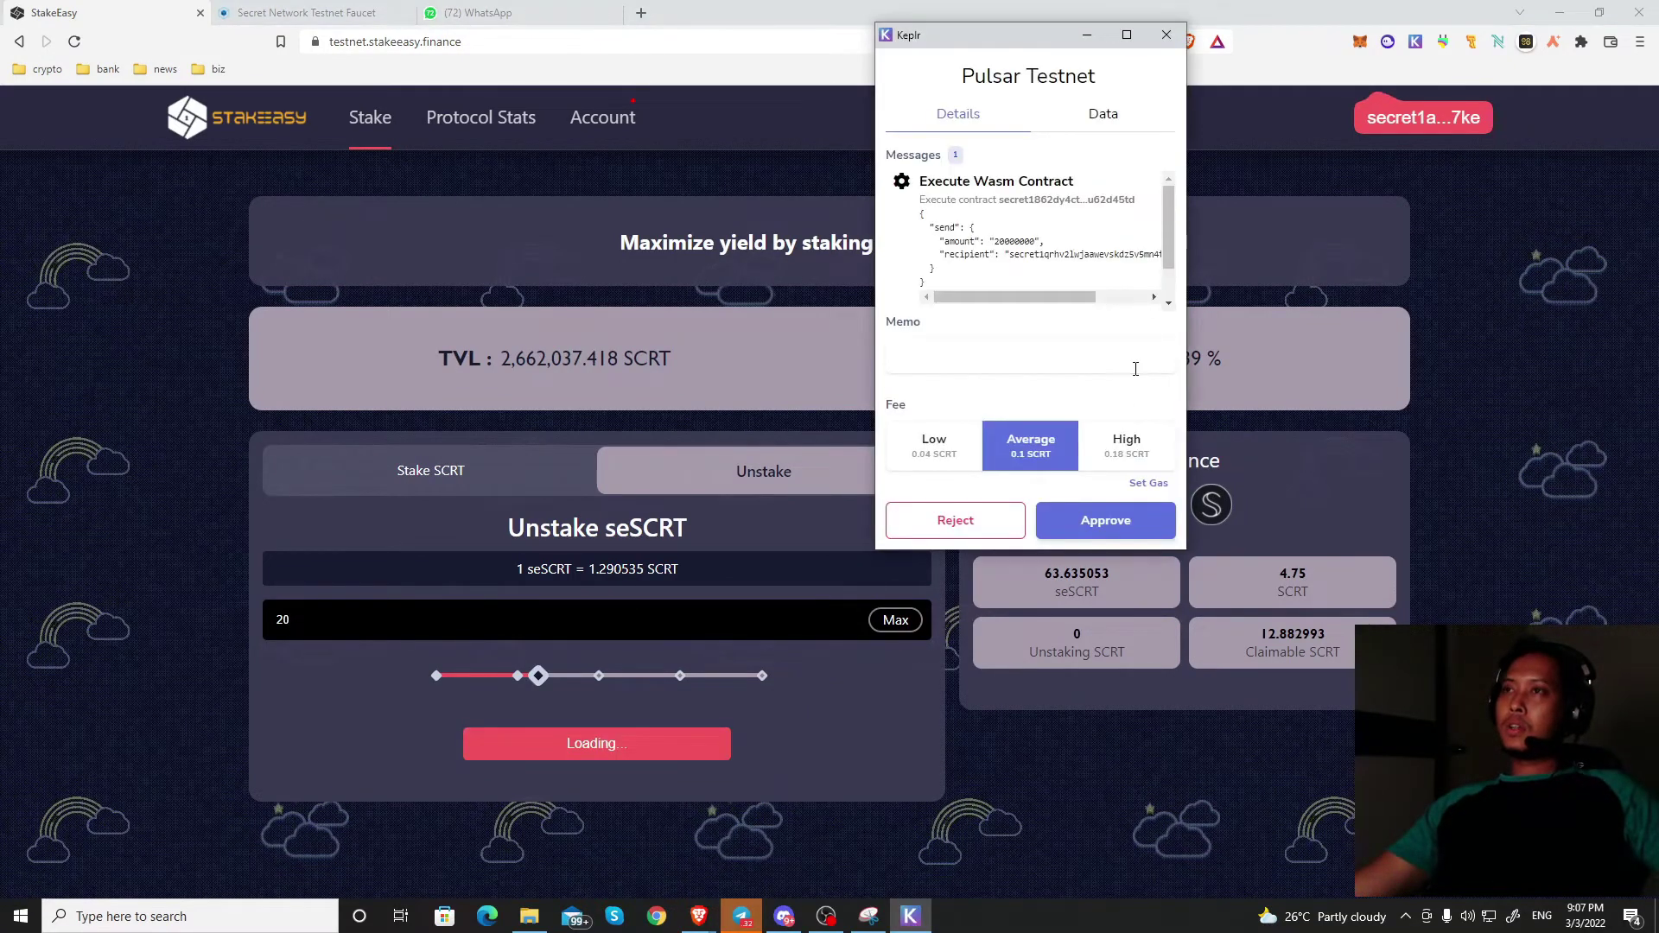
pyautogui.scroll(-1, 1158, 253)
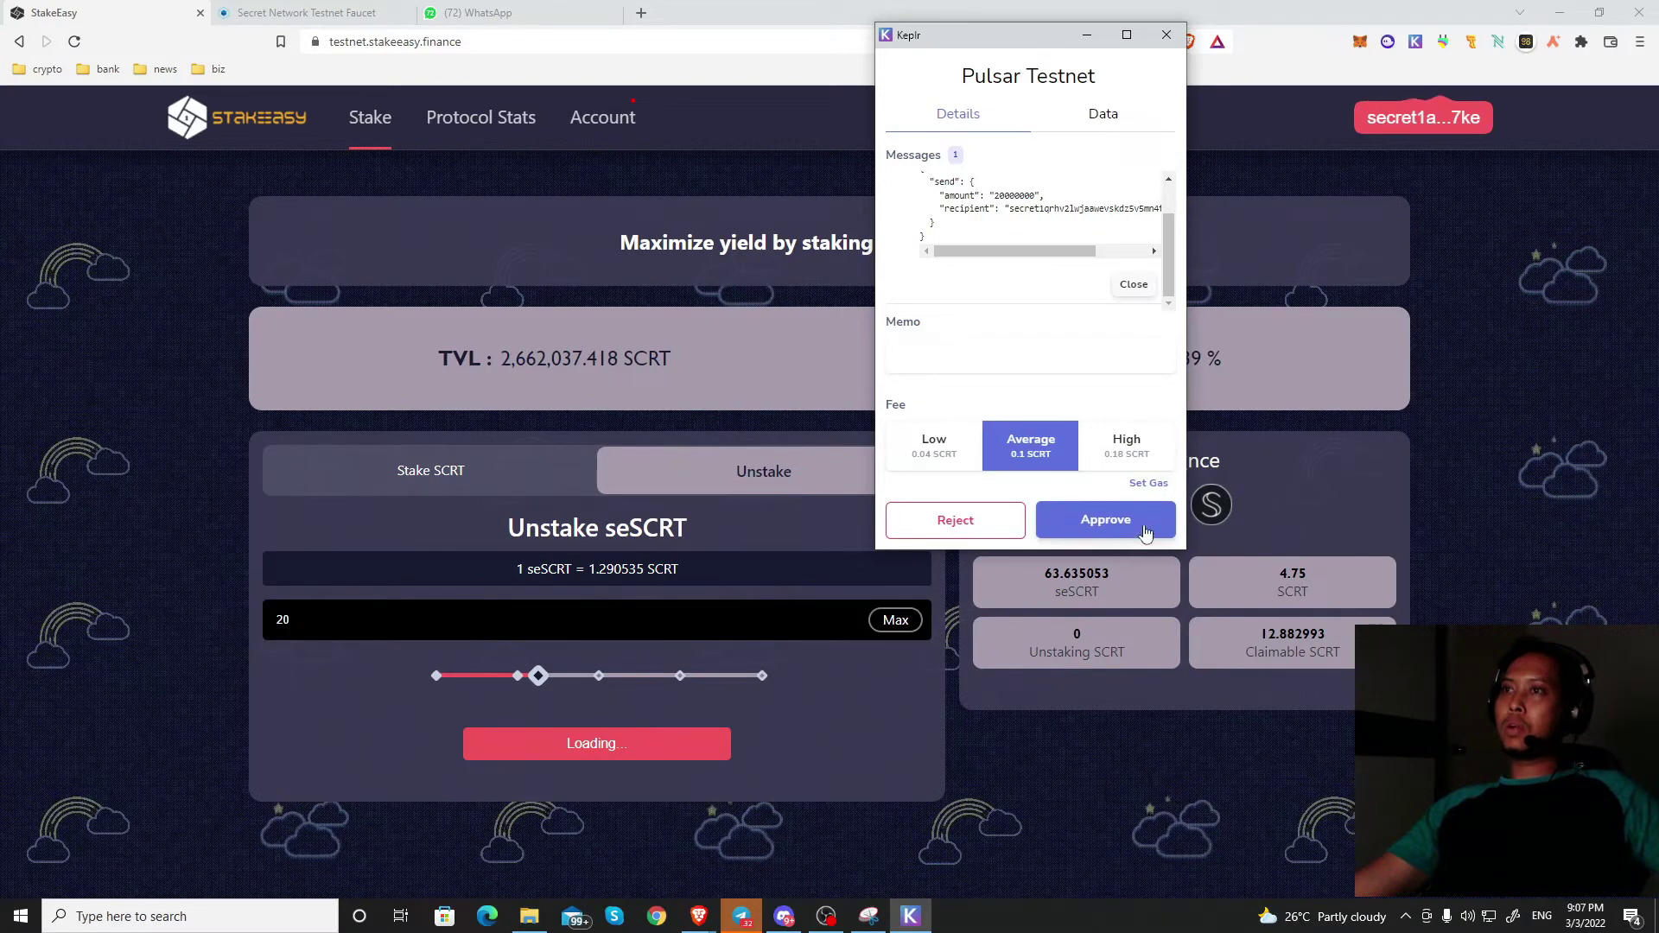
pyautogui.click(1133, 518)
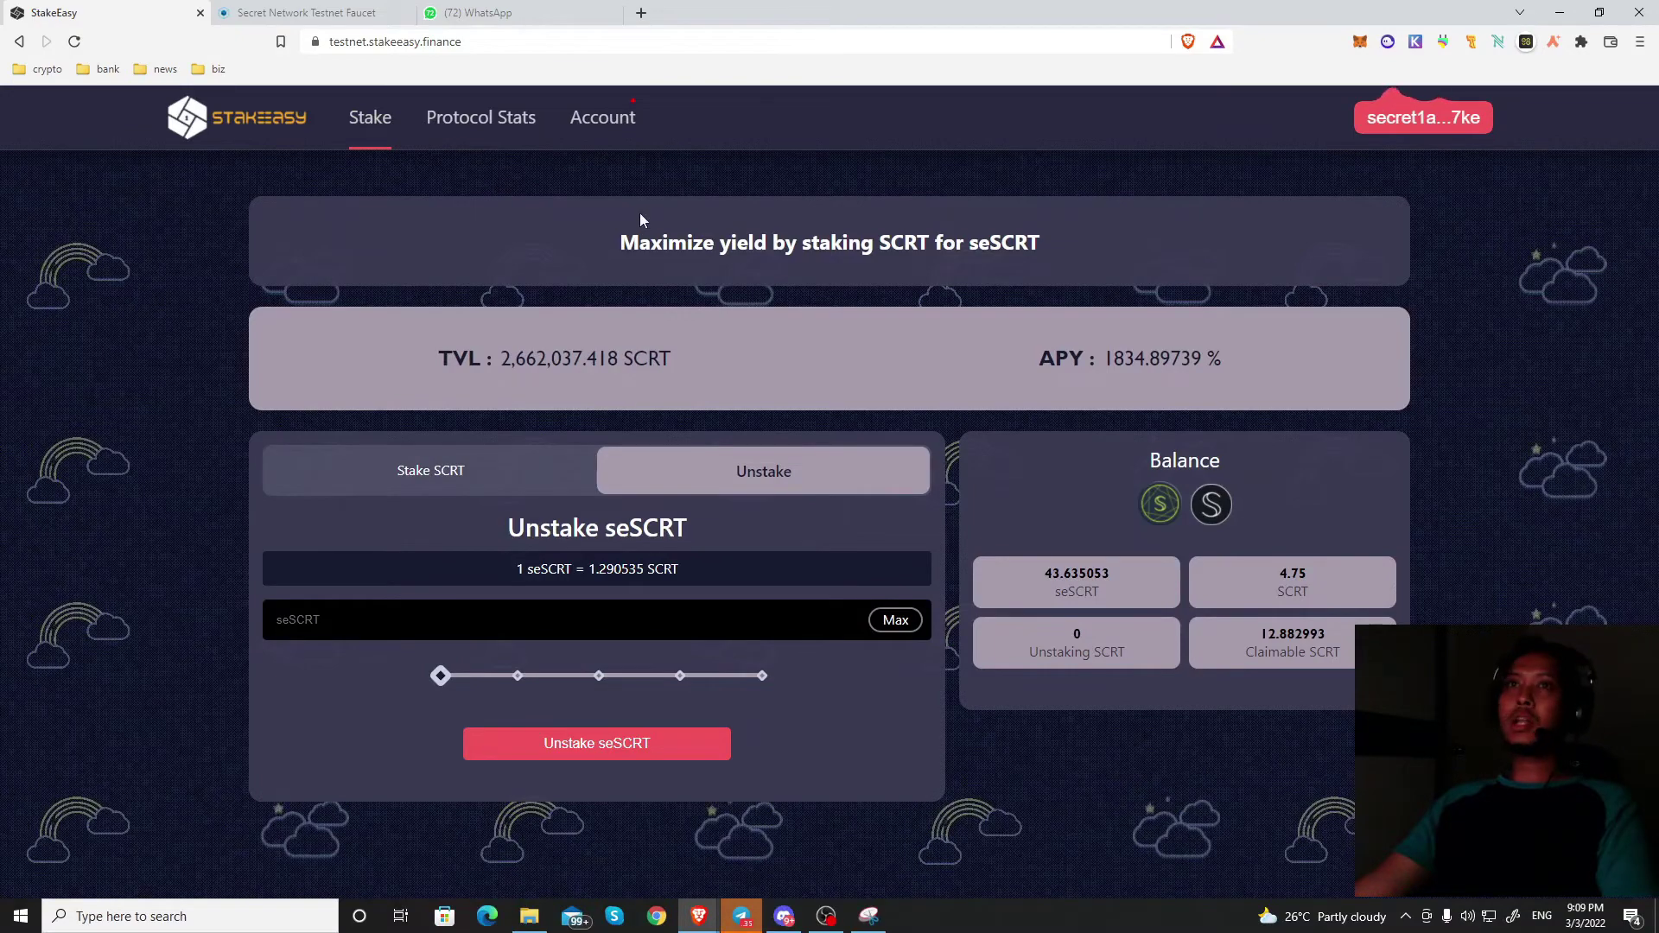
# Step: Switch away from the faucet tab back to the feedback form and scroll through it
pyautogui.click(296, 7)
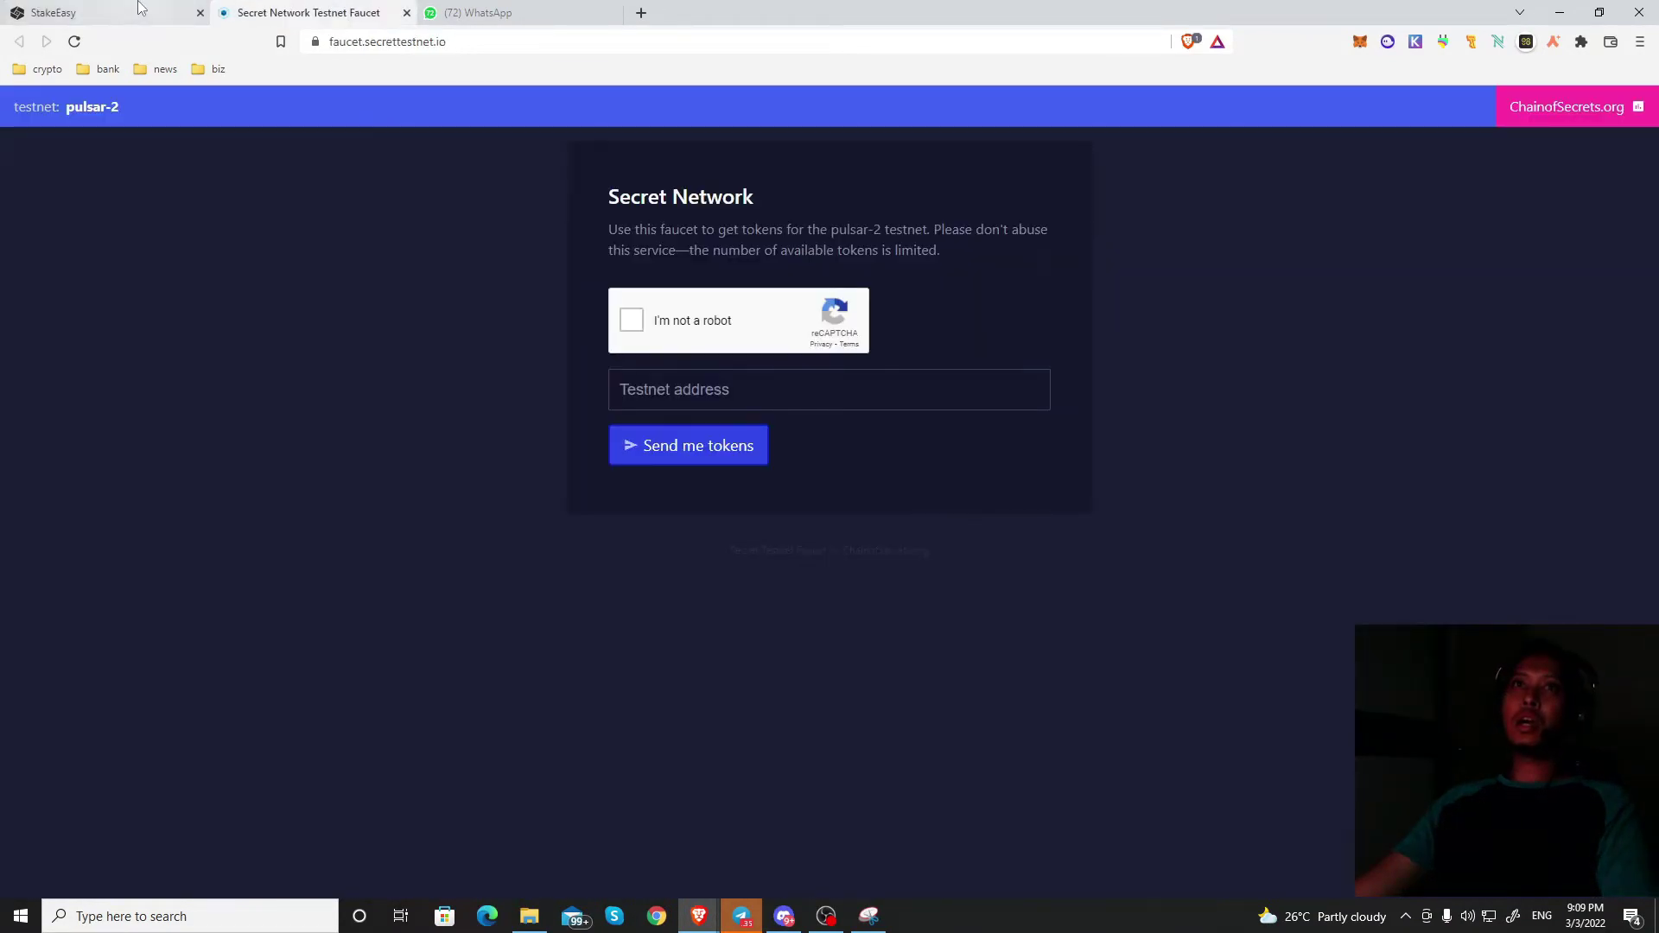
pyautogui.click(130, 12)
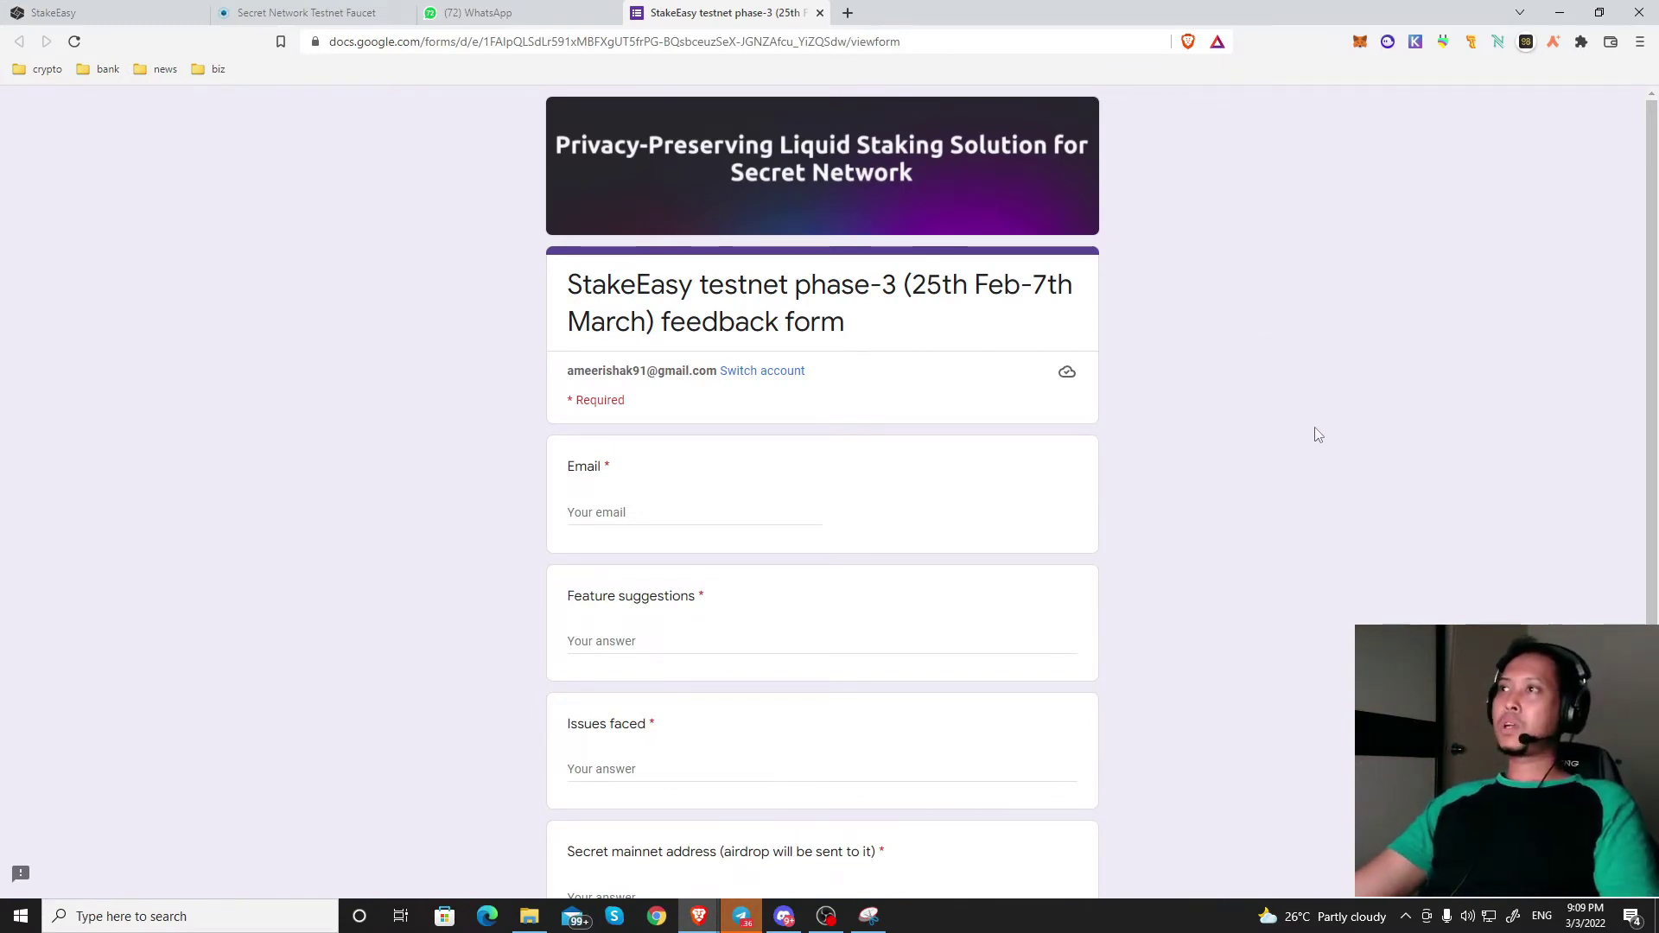
pyautogui.scroll(-1, 1437, 486)
pyautogui.scroll(1, 1438, 485)
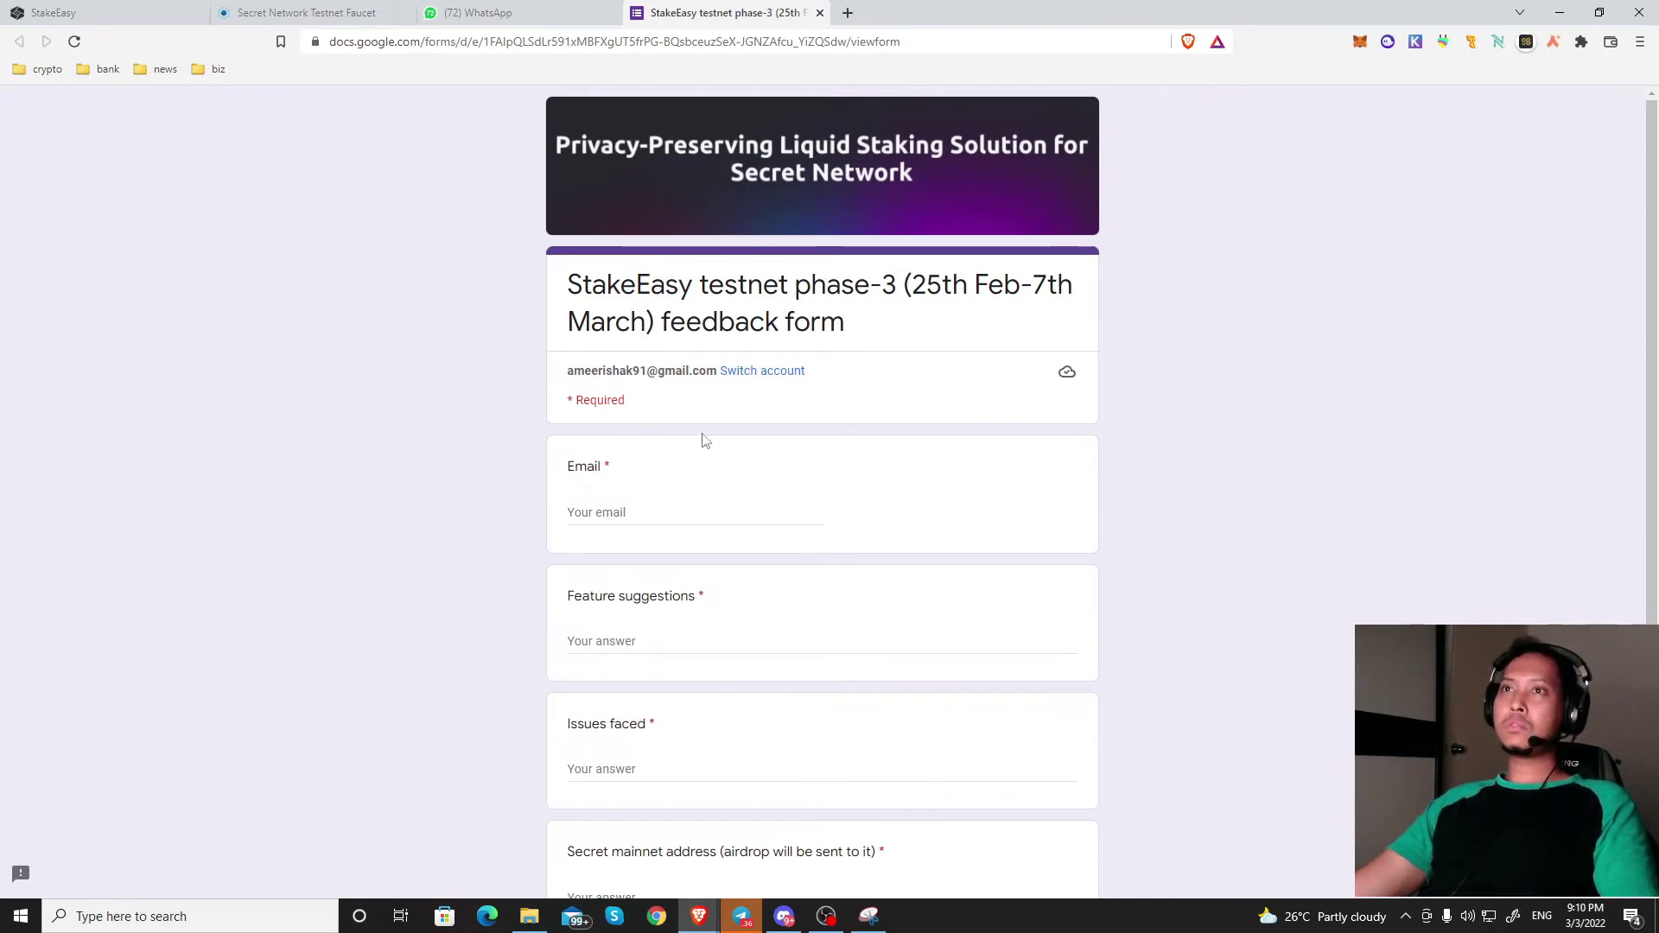
# Step: Enter the respondent's e-mail address as the Email answer
pyautogui.click(672, 510)
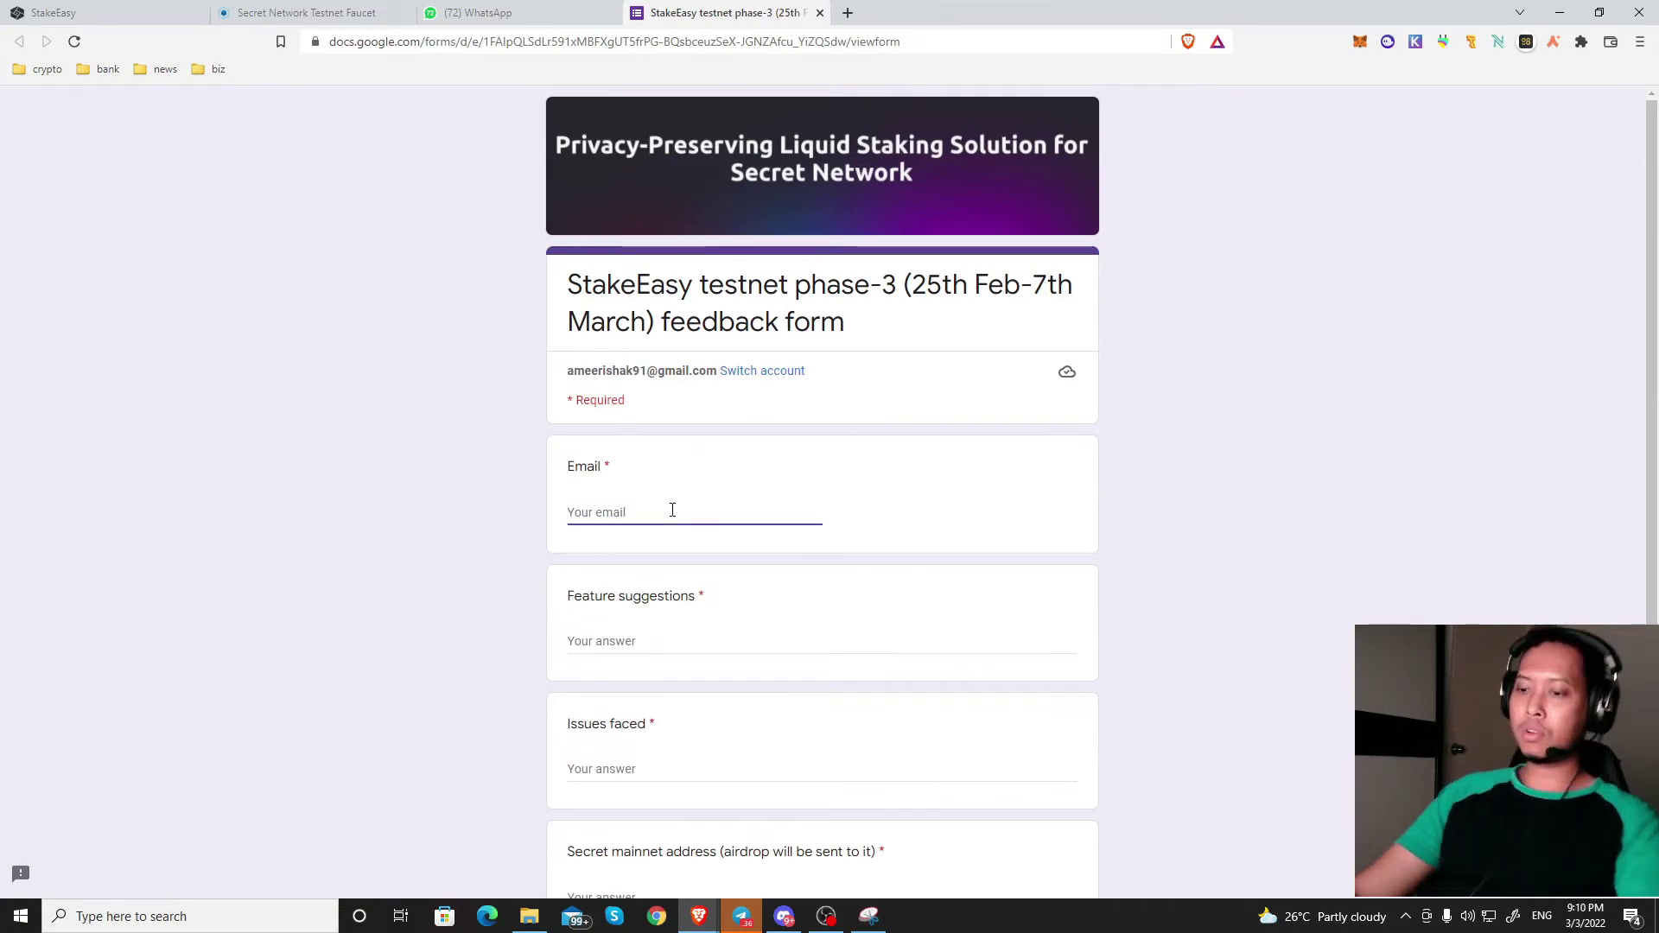
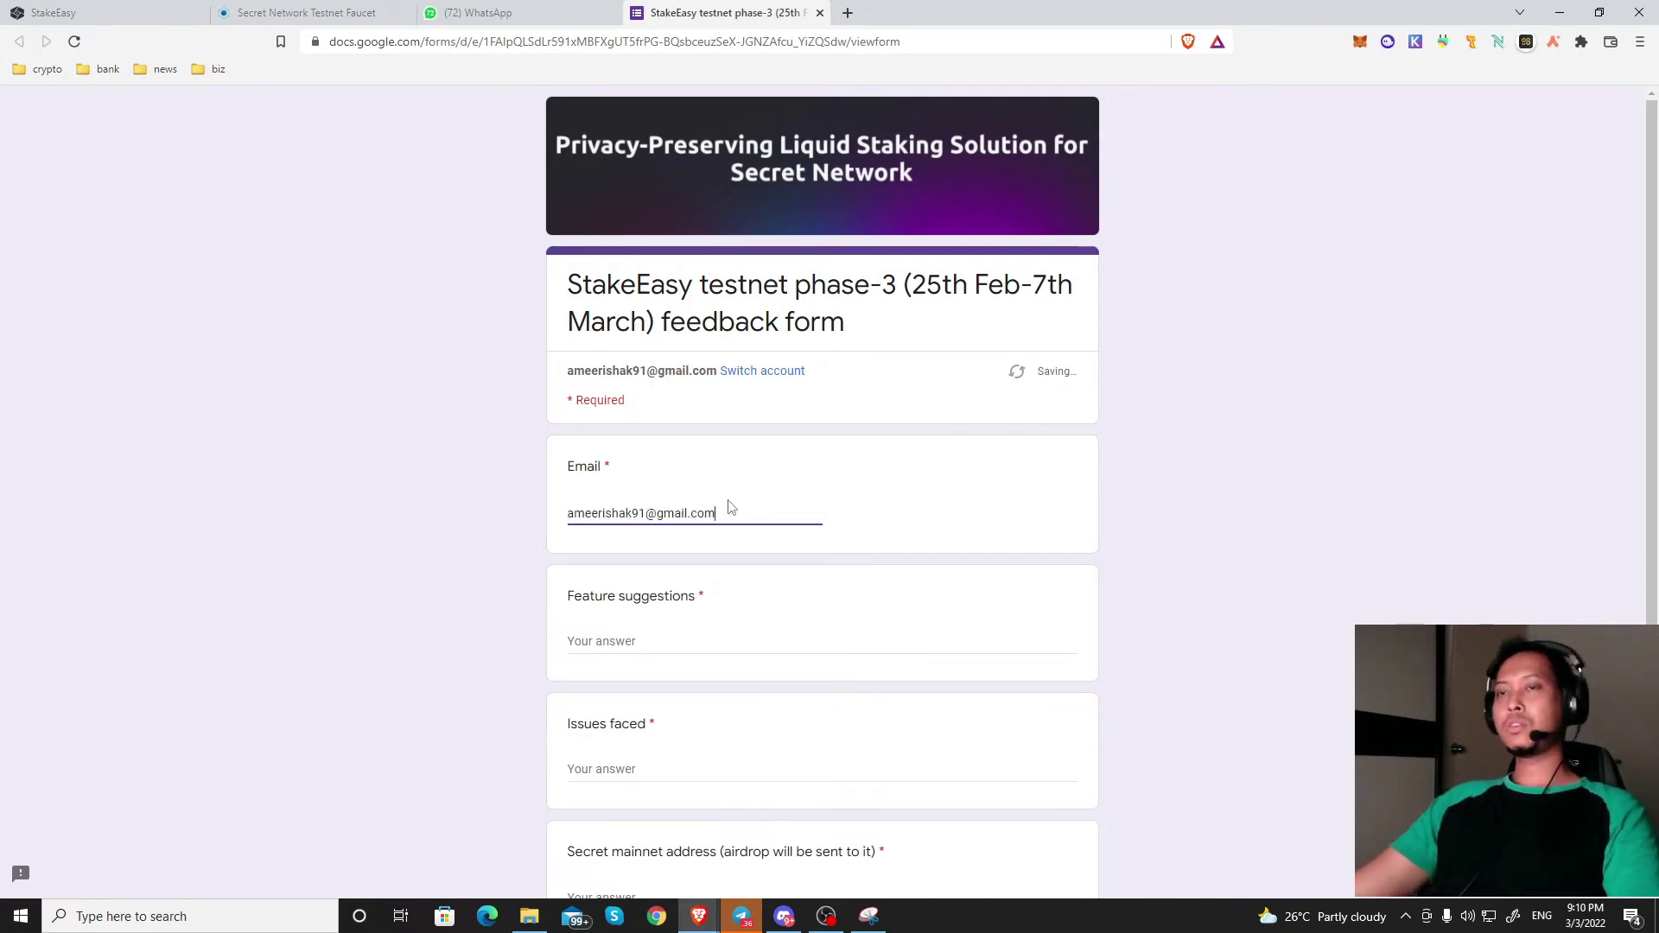
pyautogui.scroll(-3, 752, 523)
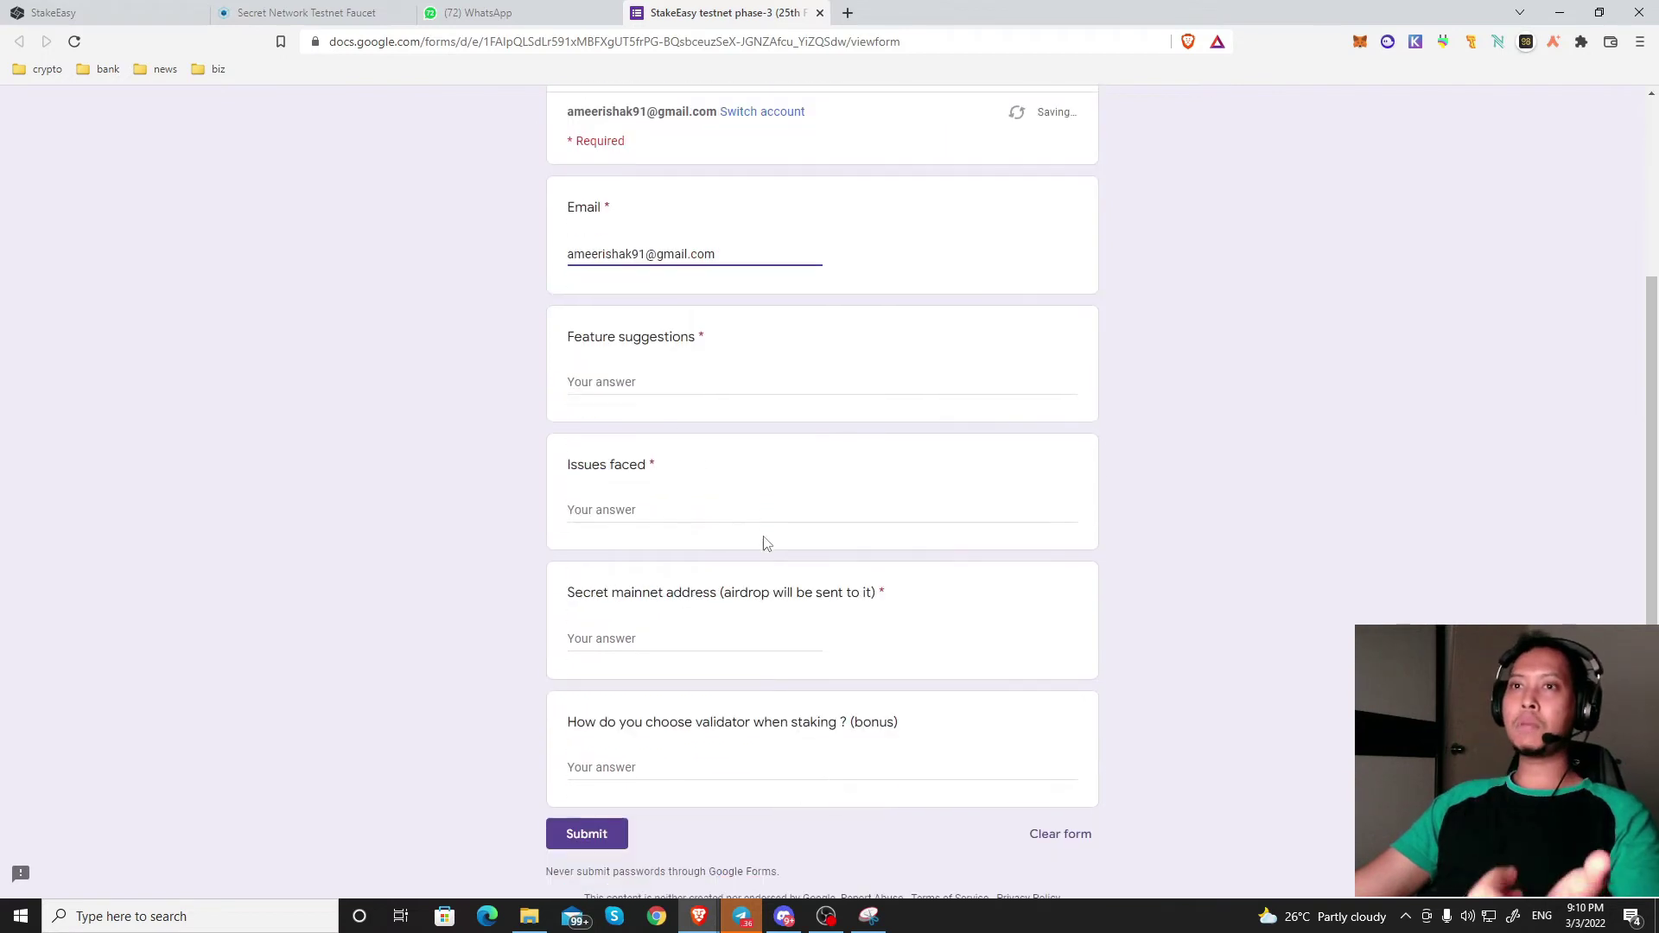
pyautogui.click(642, 383)
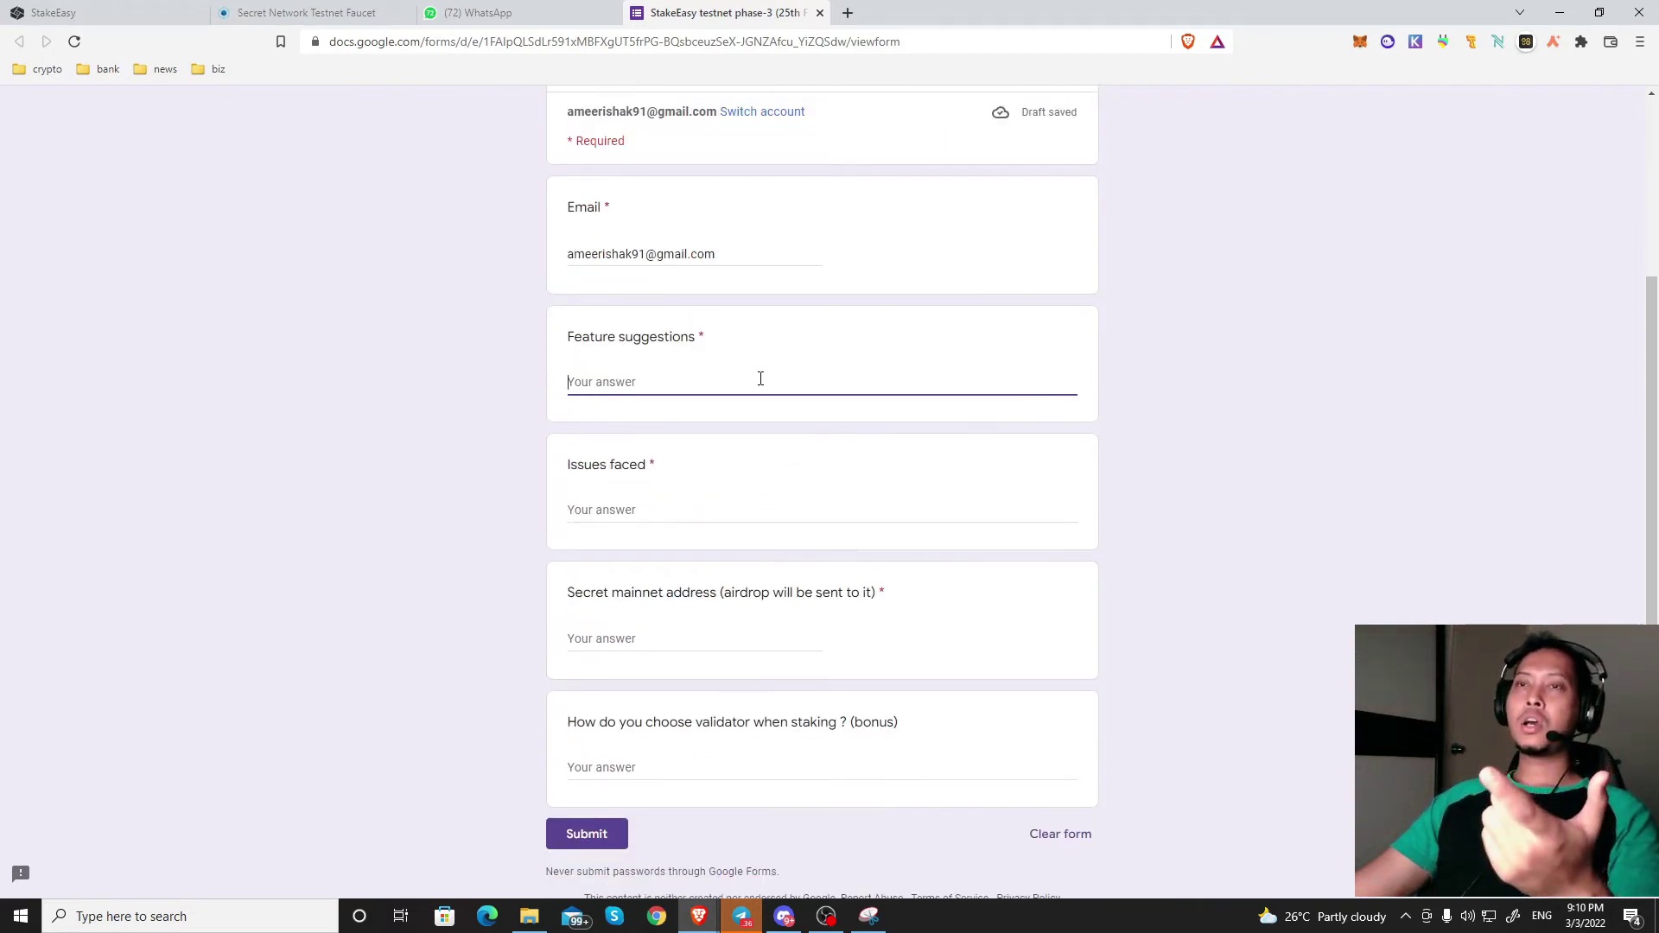
pyautogui.scroll(3, 784, 383)
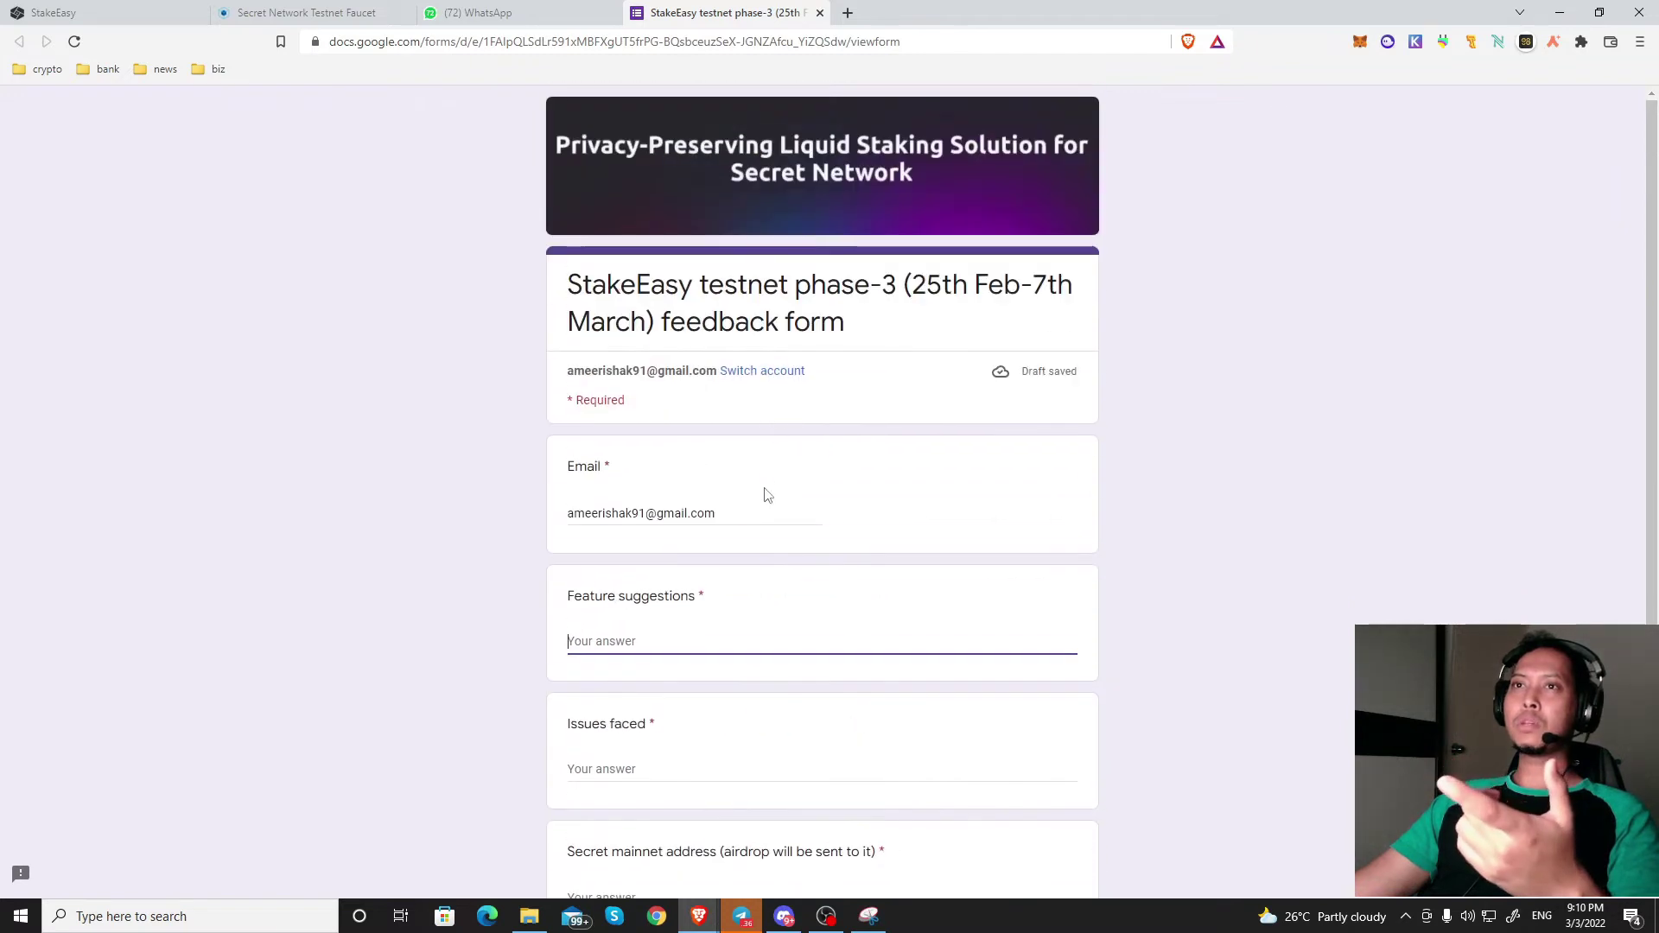
pyautogui.scroll(-2, 676, 636)
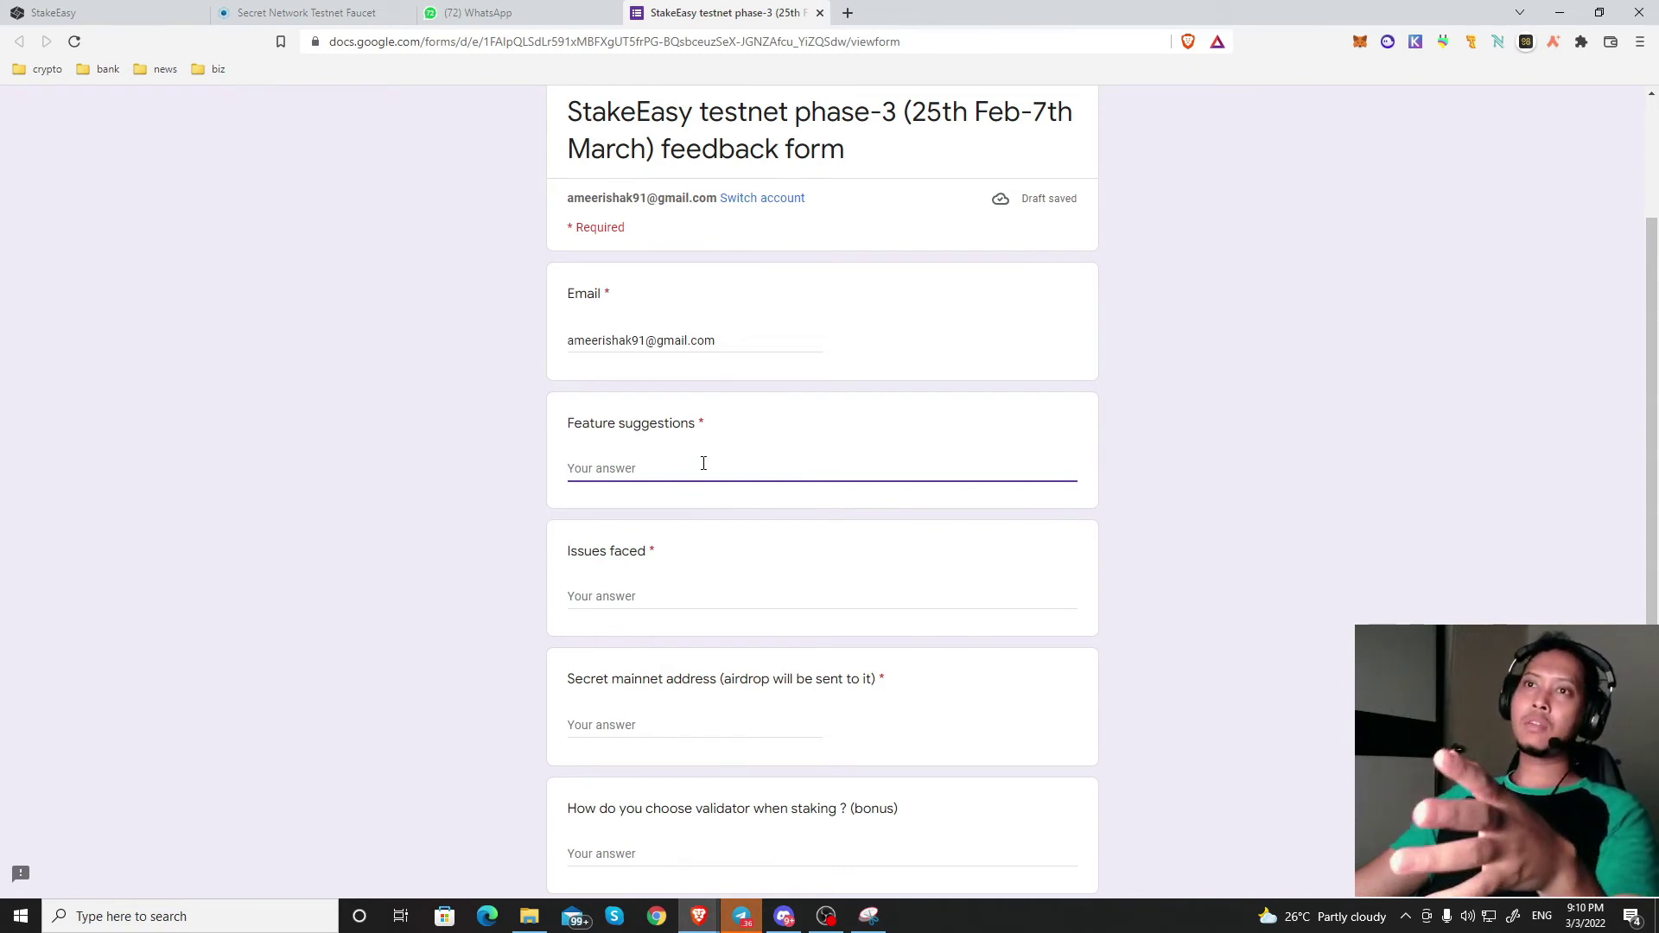
pyautogui.click(634, 579)
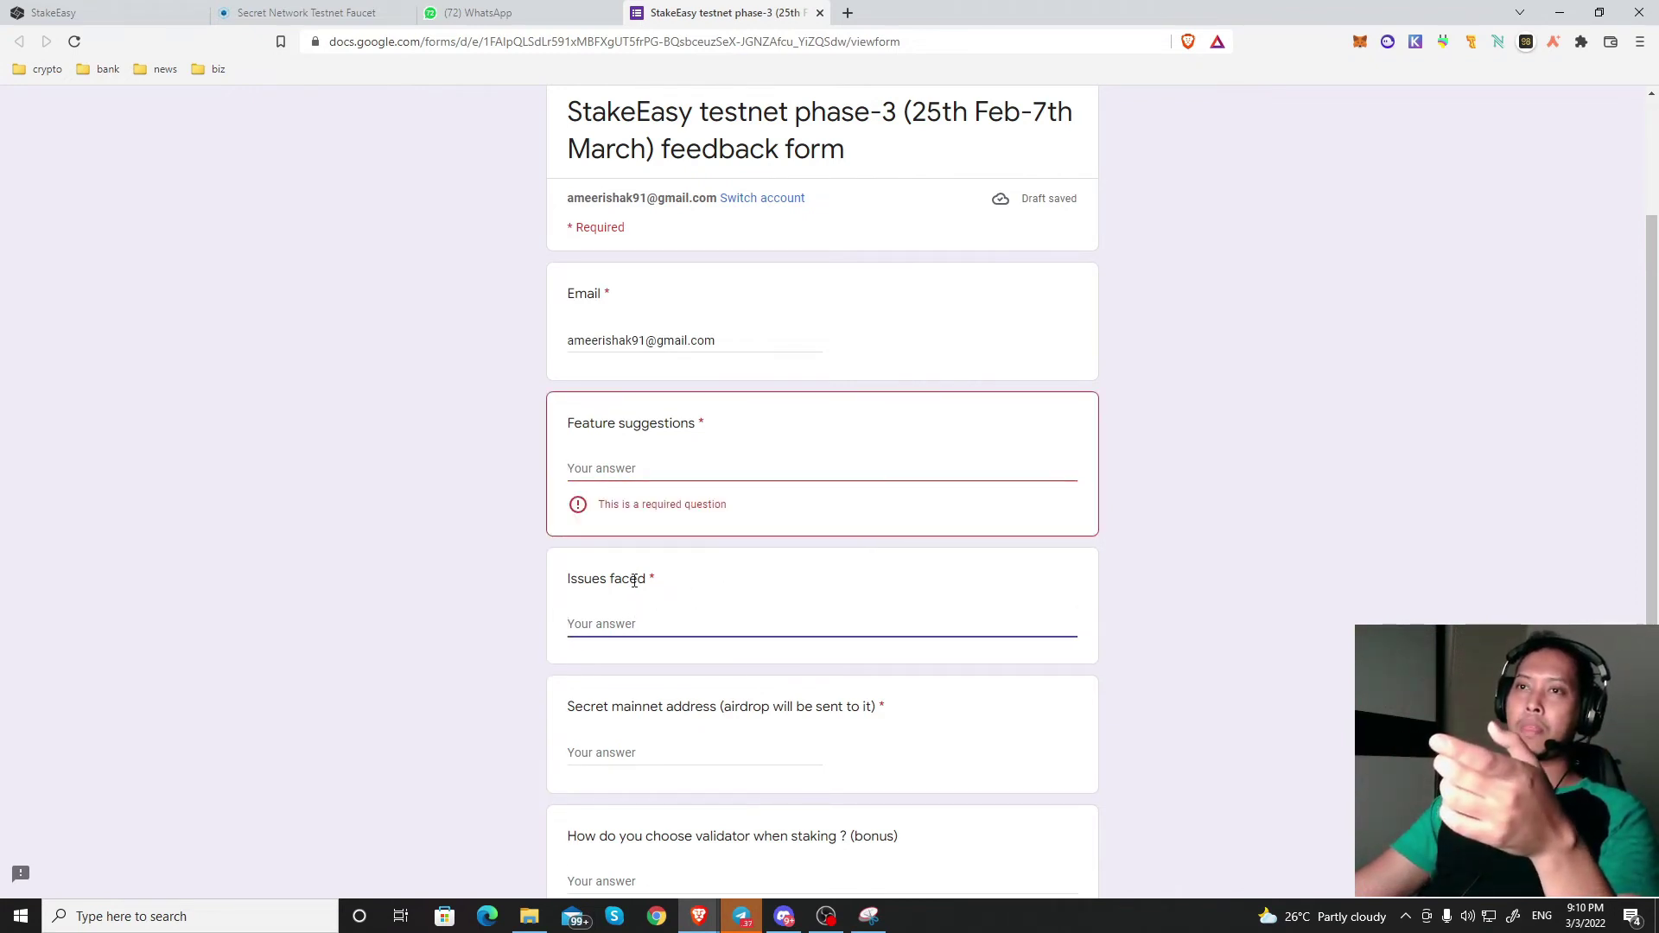
pyautogui.scroll(-1, 637, 616)
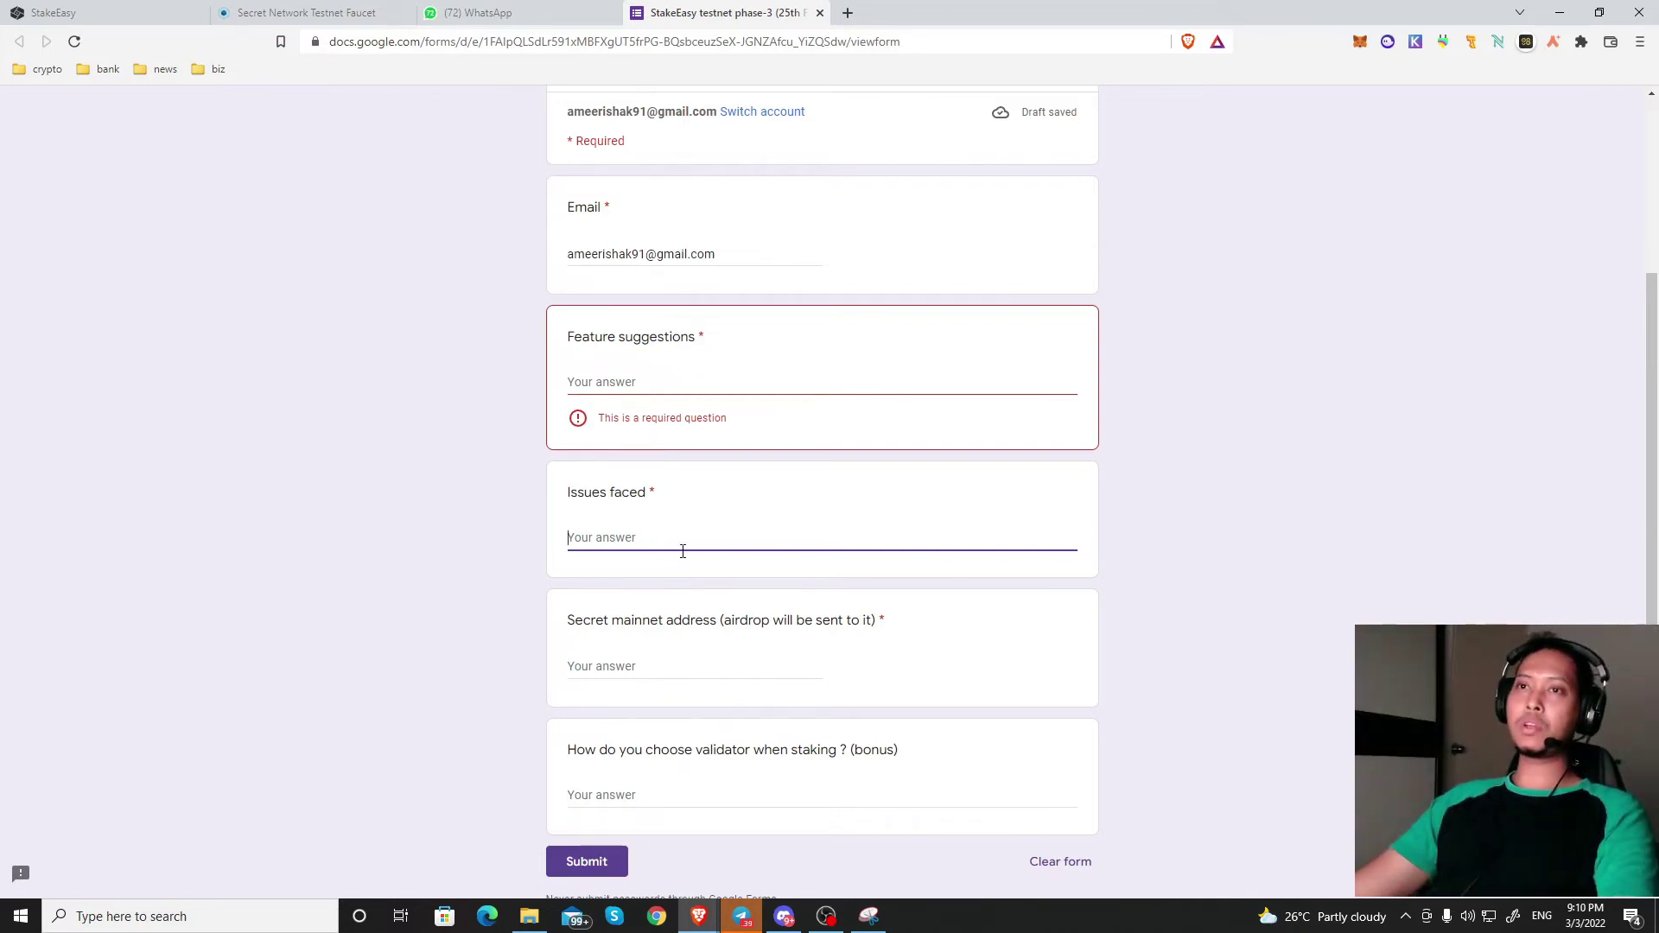
pyautogui.scroll(-1, 682, 553)
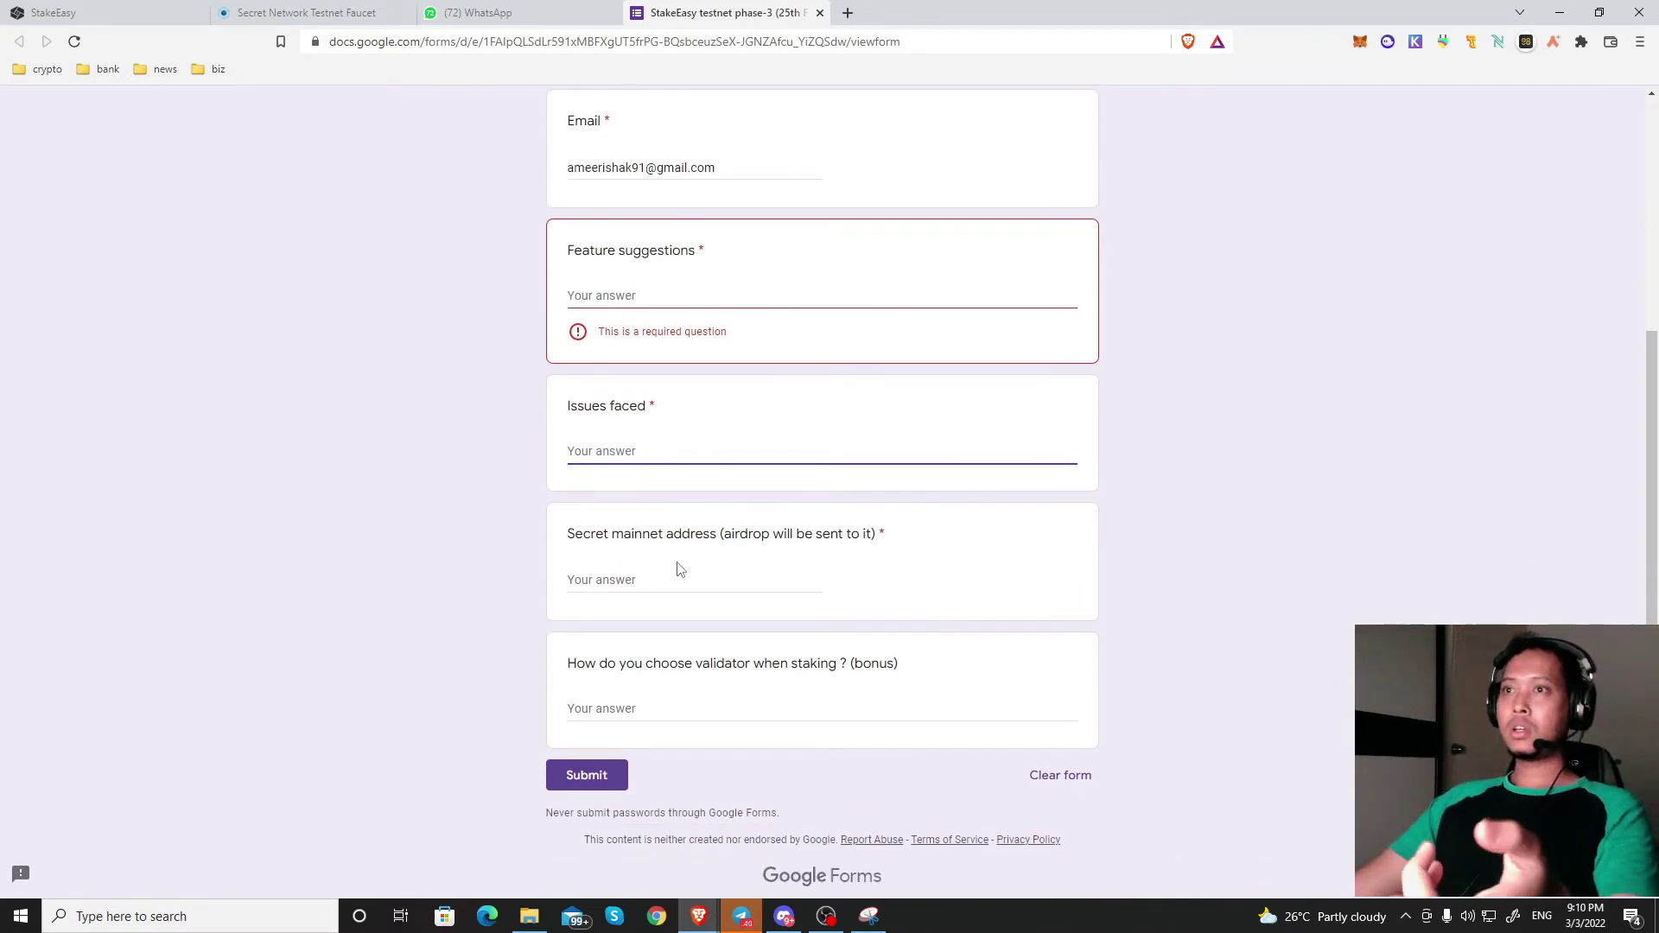
pyautogui.click(637, 574)
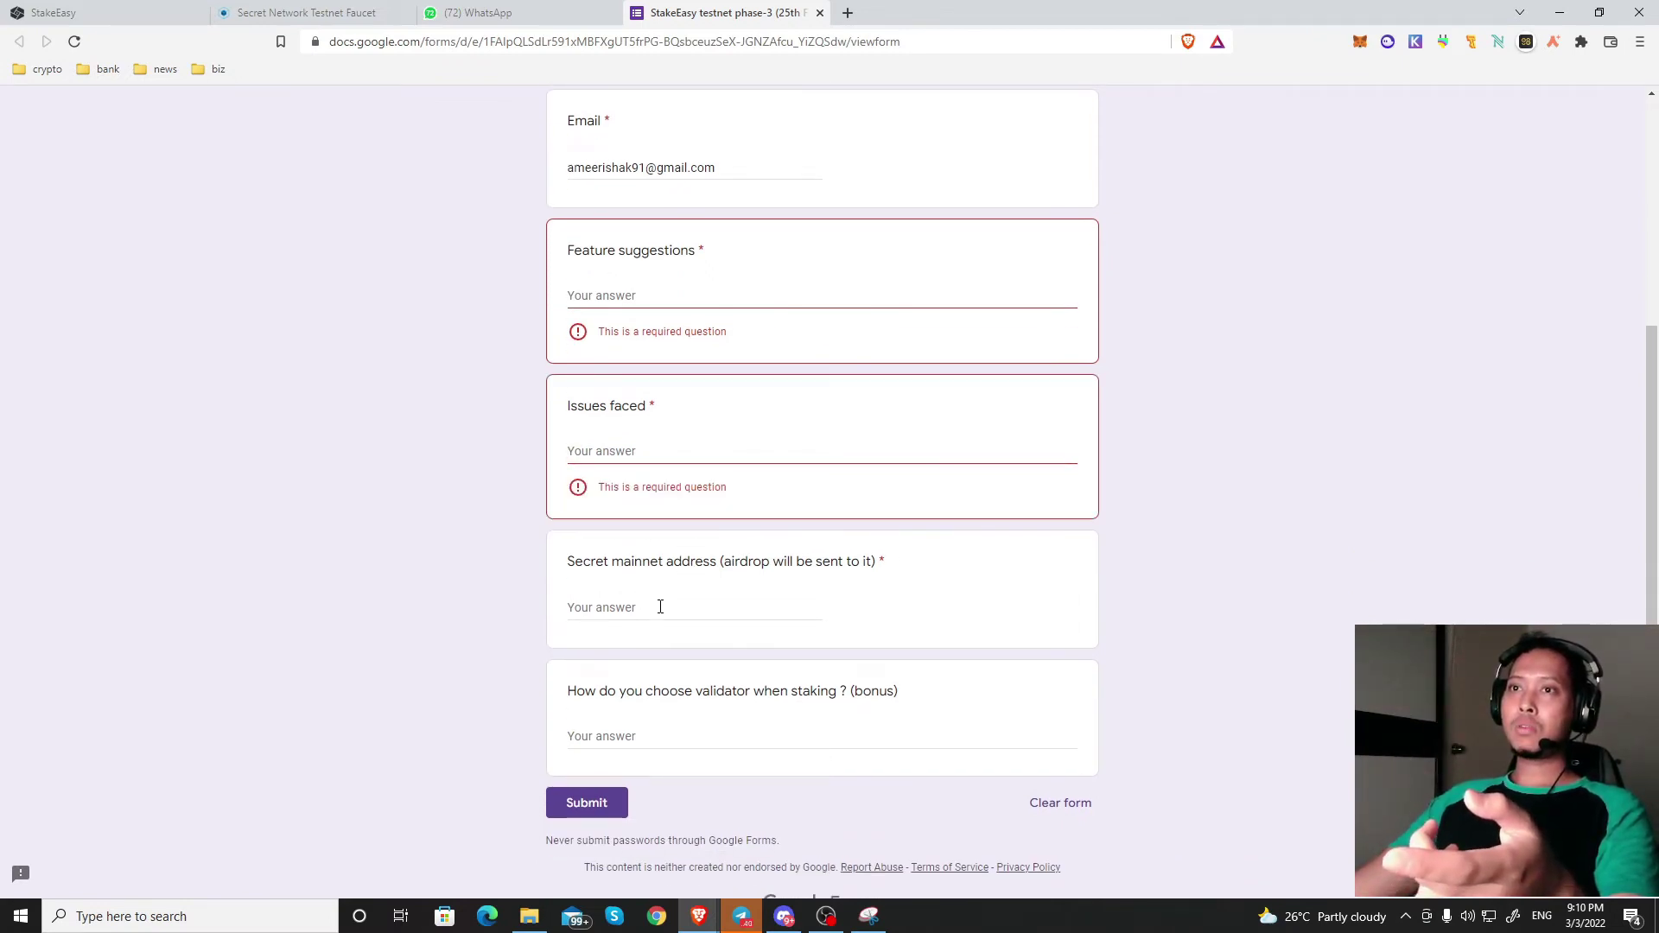
pyautogui.click(661, 607)
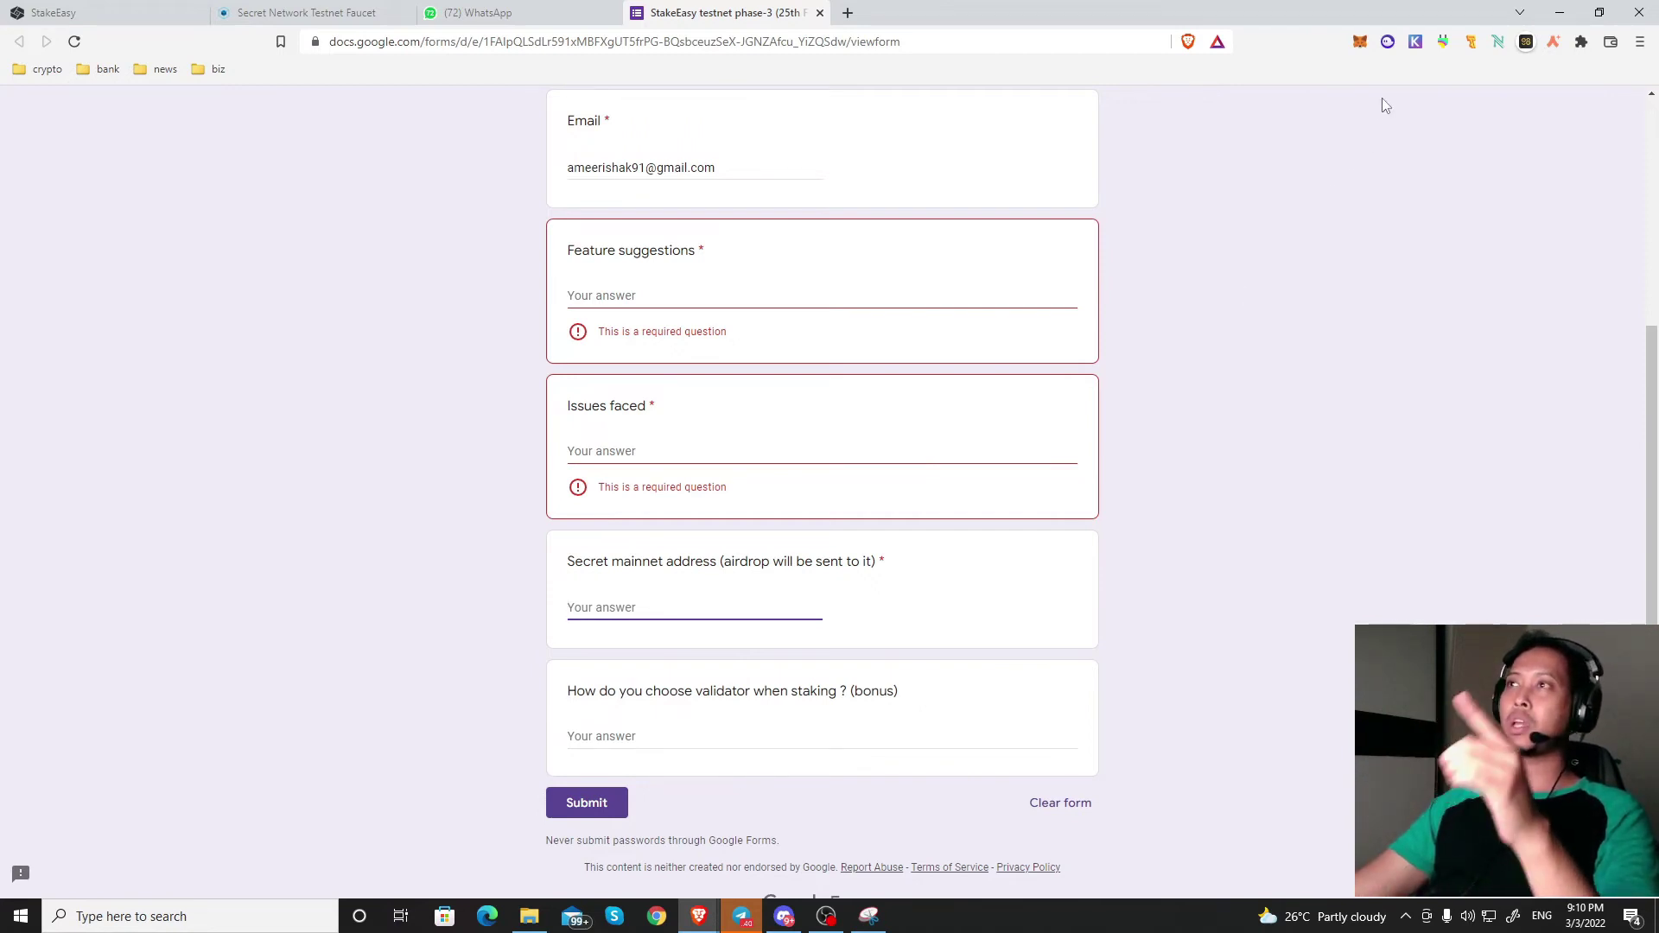
# Step: Switch Keplr to Secret Network and copy the wallet address
pyautogui.click(1415, 43)
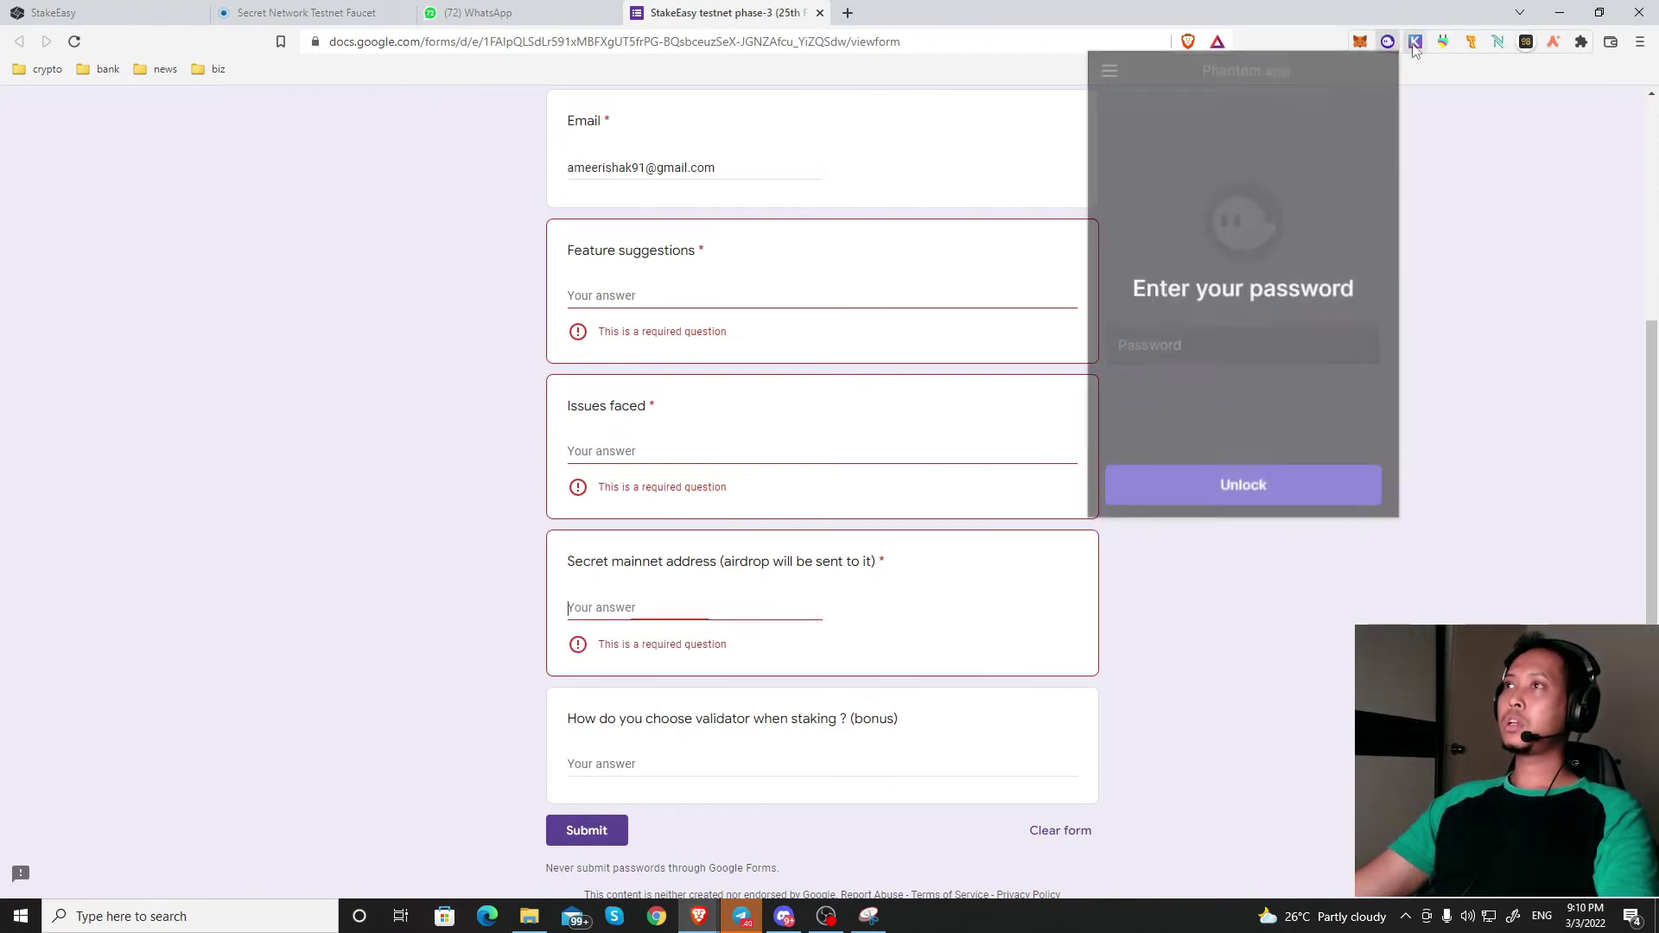
pyautogui.click(1415, 41)
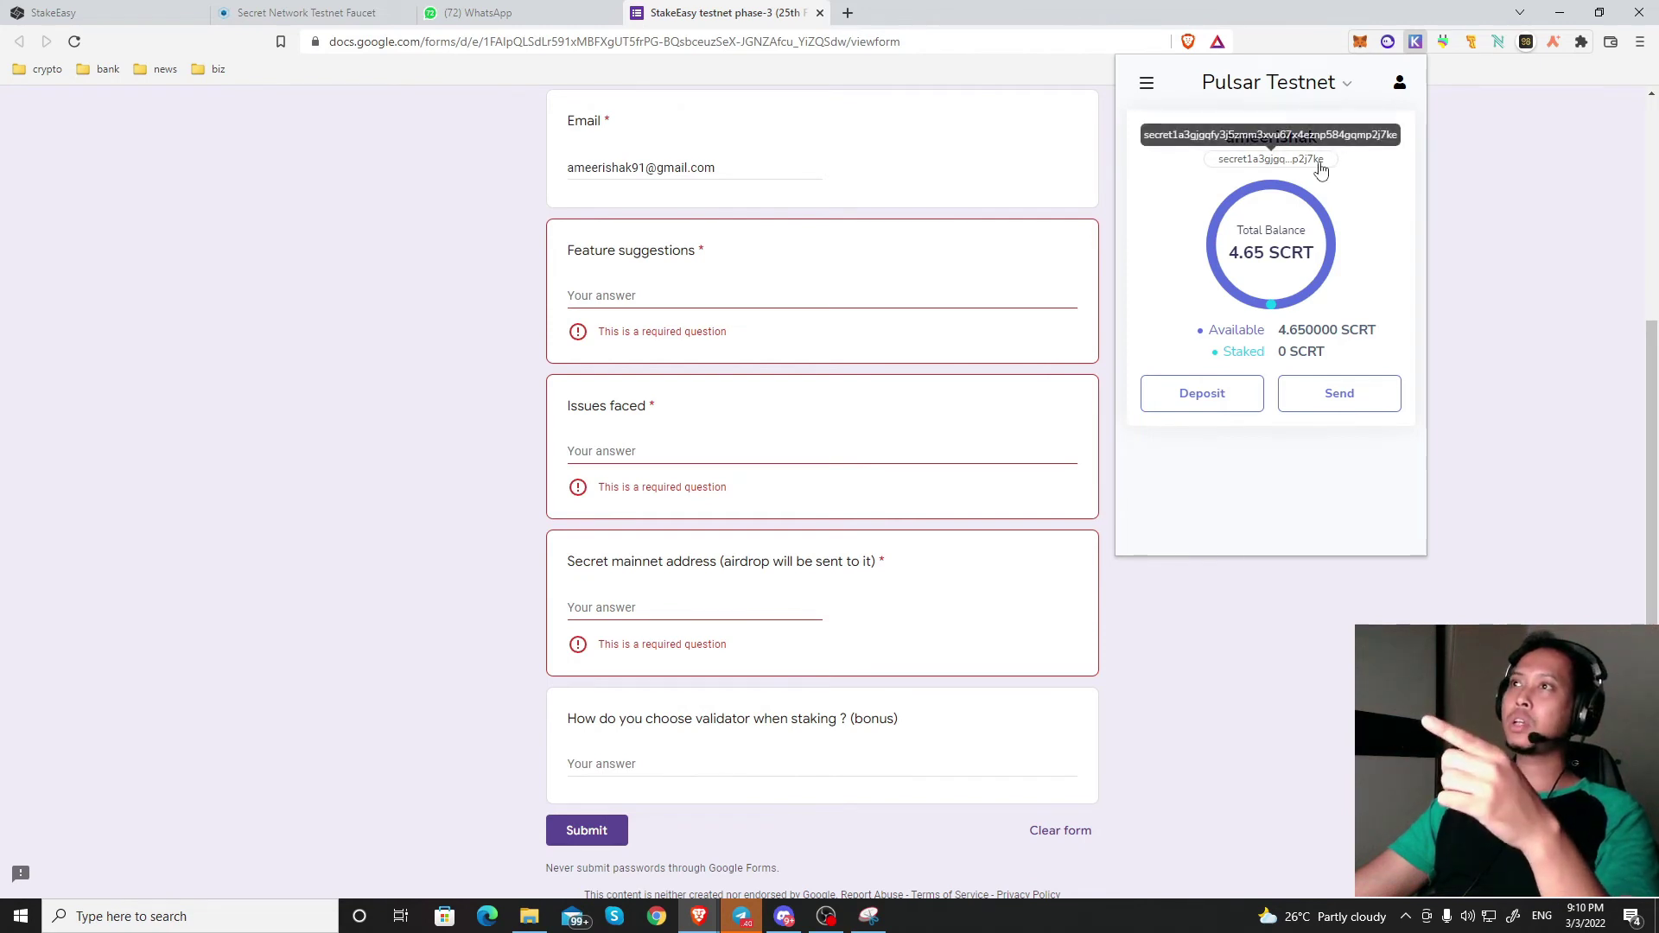
pyautogui.click(1315, 84)
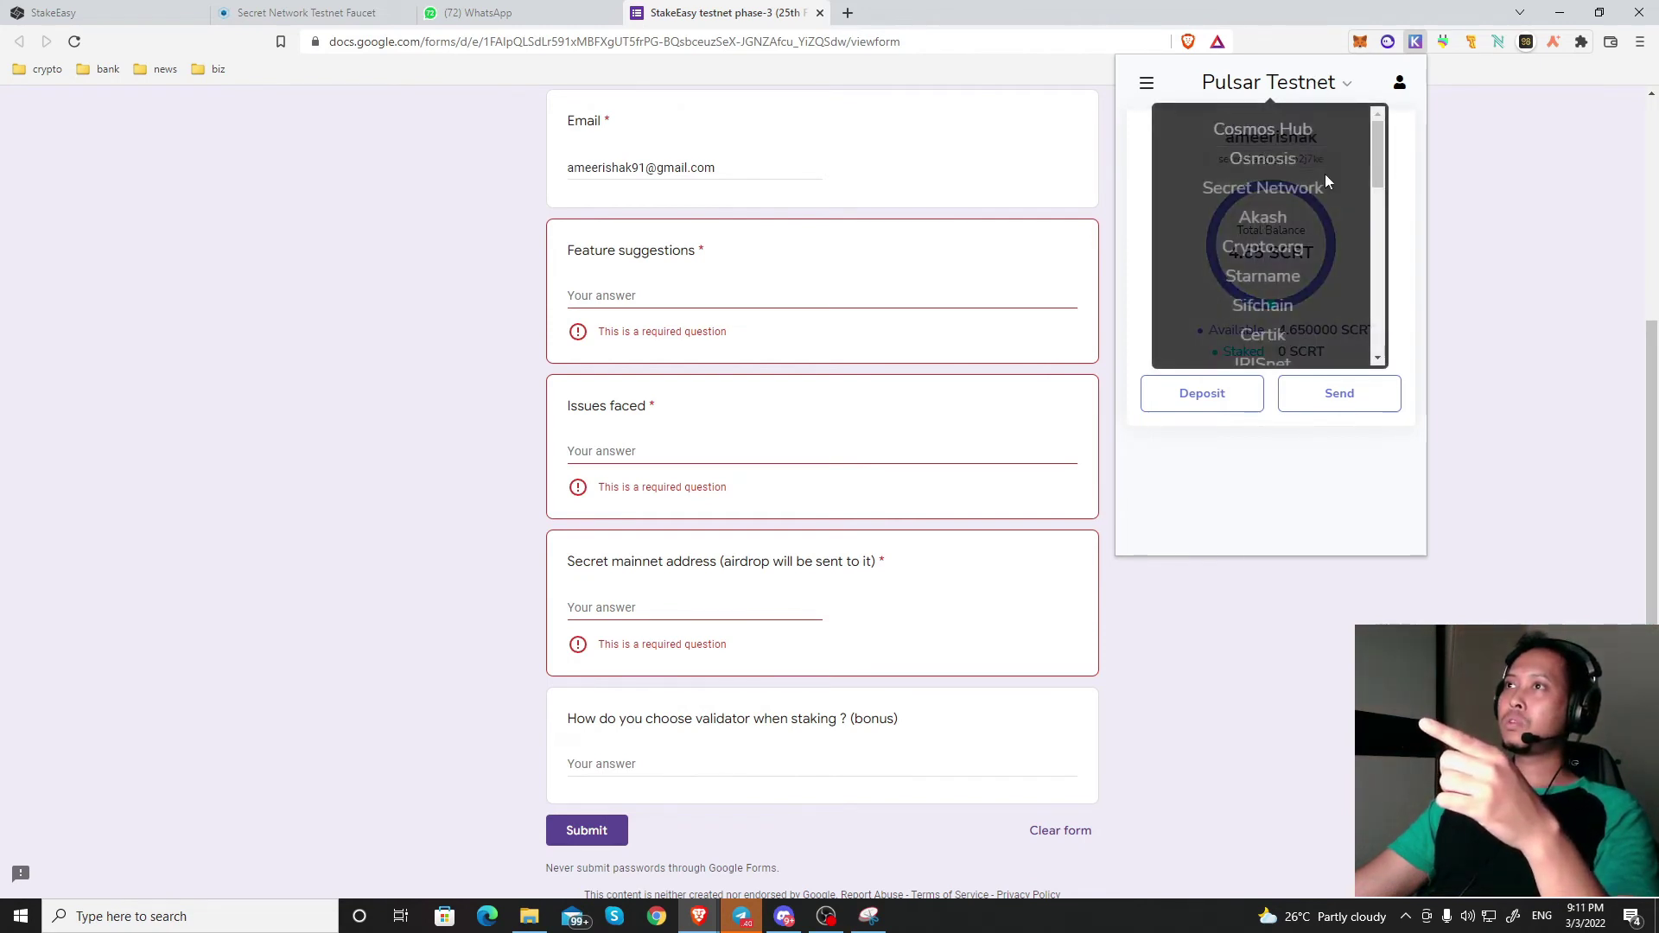
pyautogui.click(1409, 164)
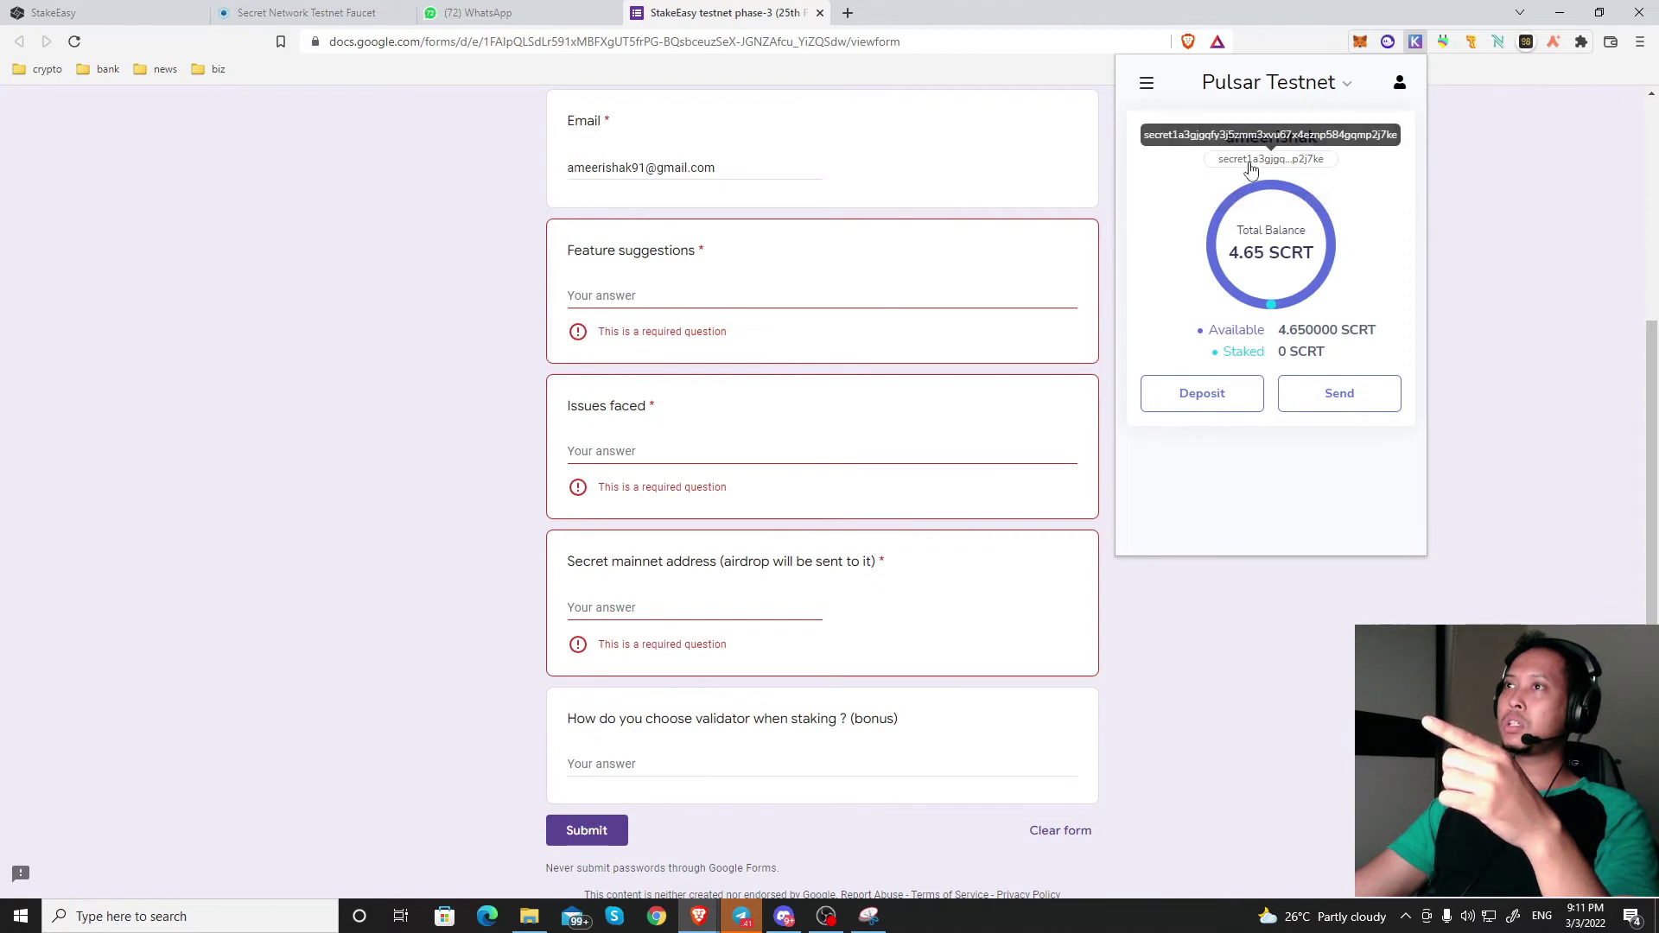
pyautogui.click(1329, 101)
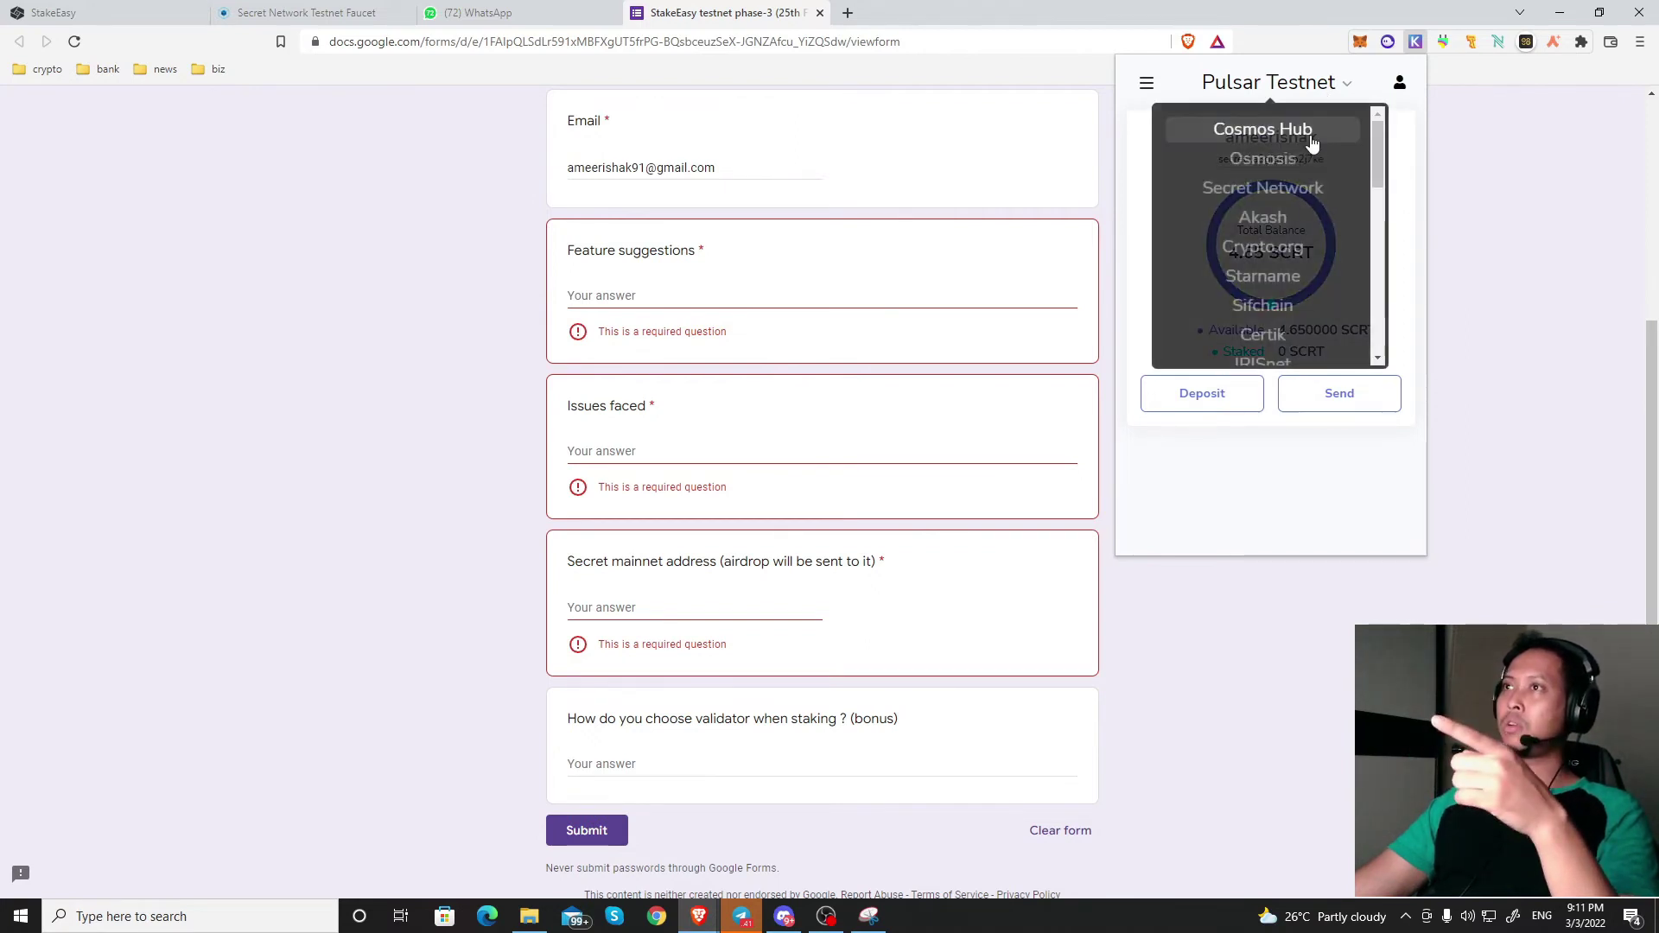
pyautogui.click(1409, 156)
pyautogui.click(1284, 89)
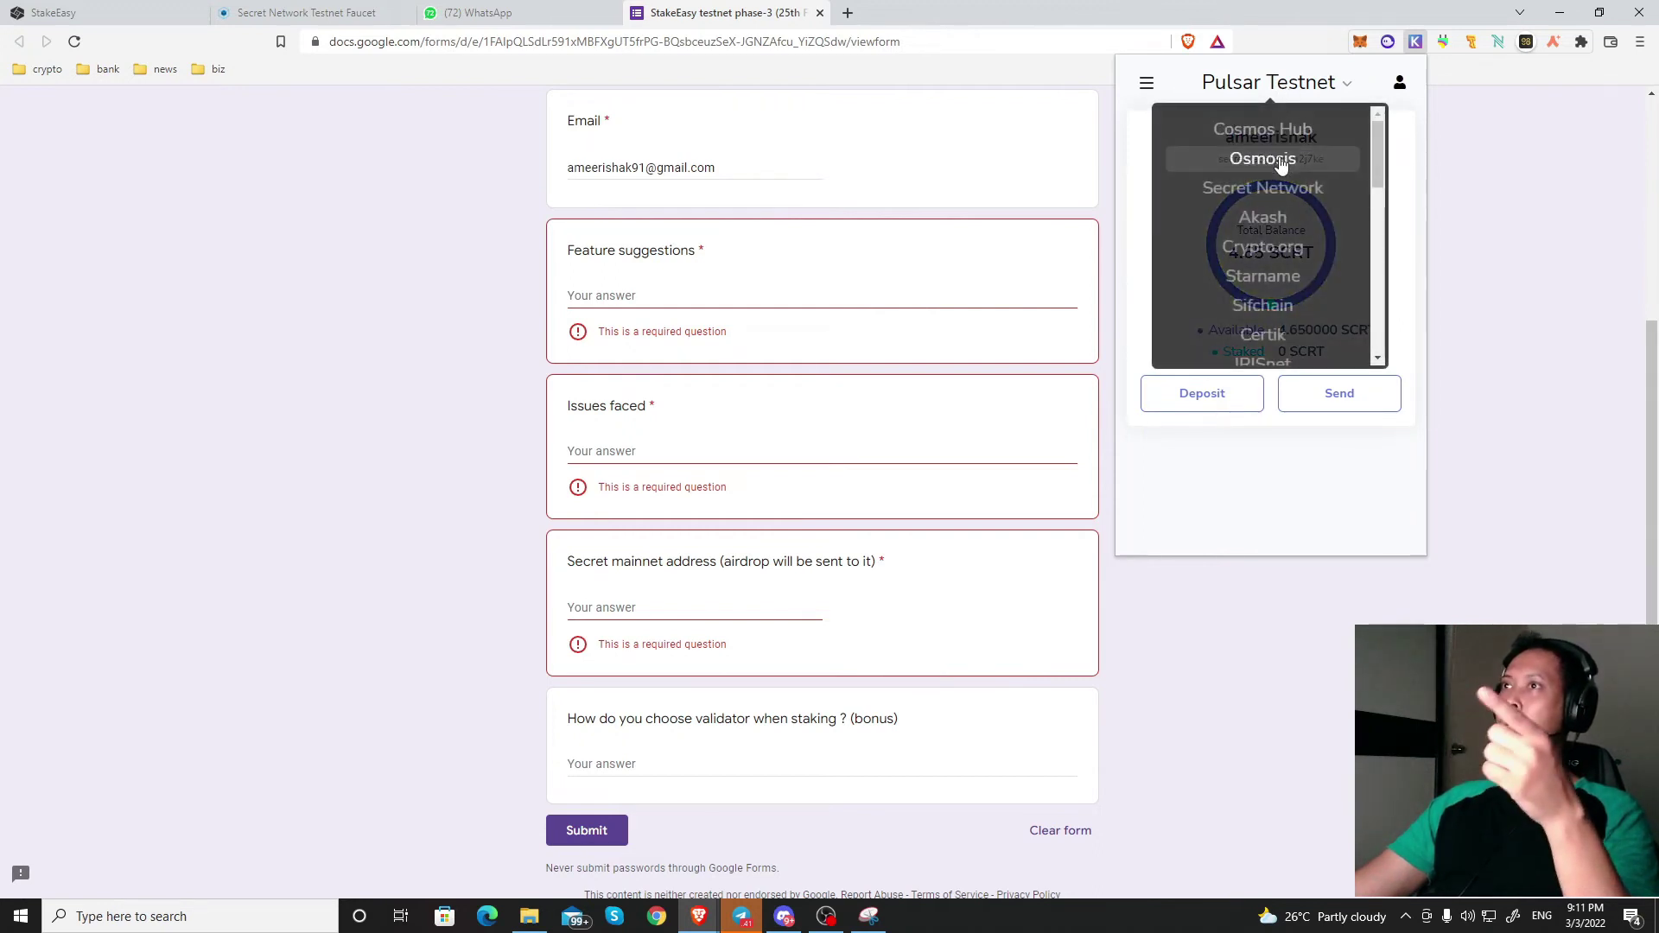
pyautogui.click(1276, 186)
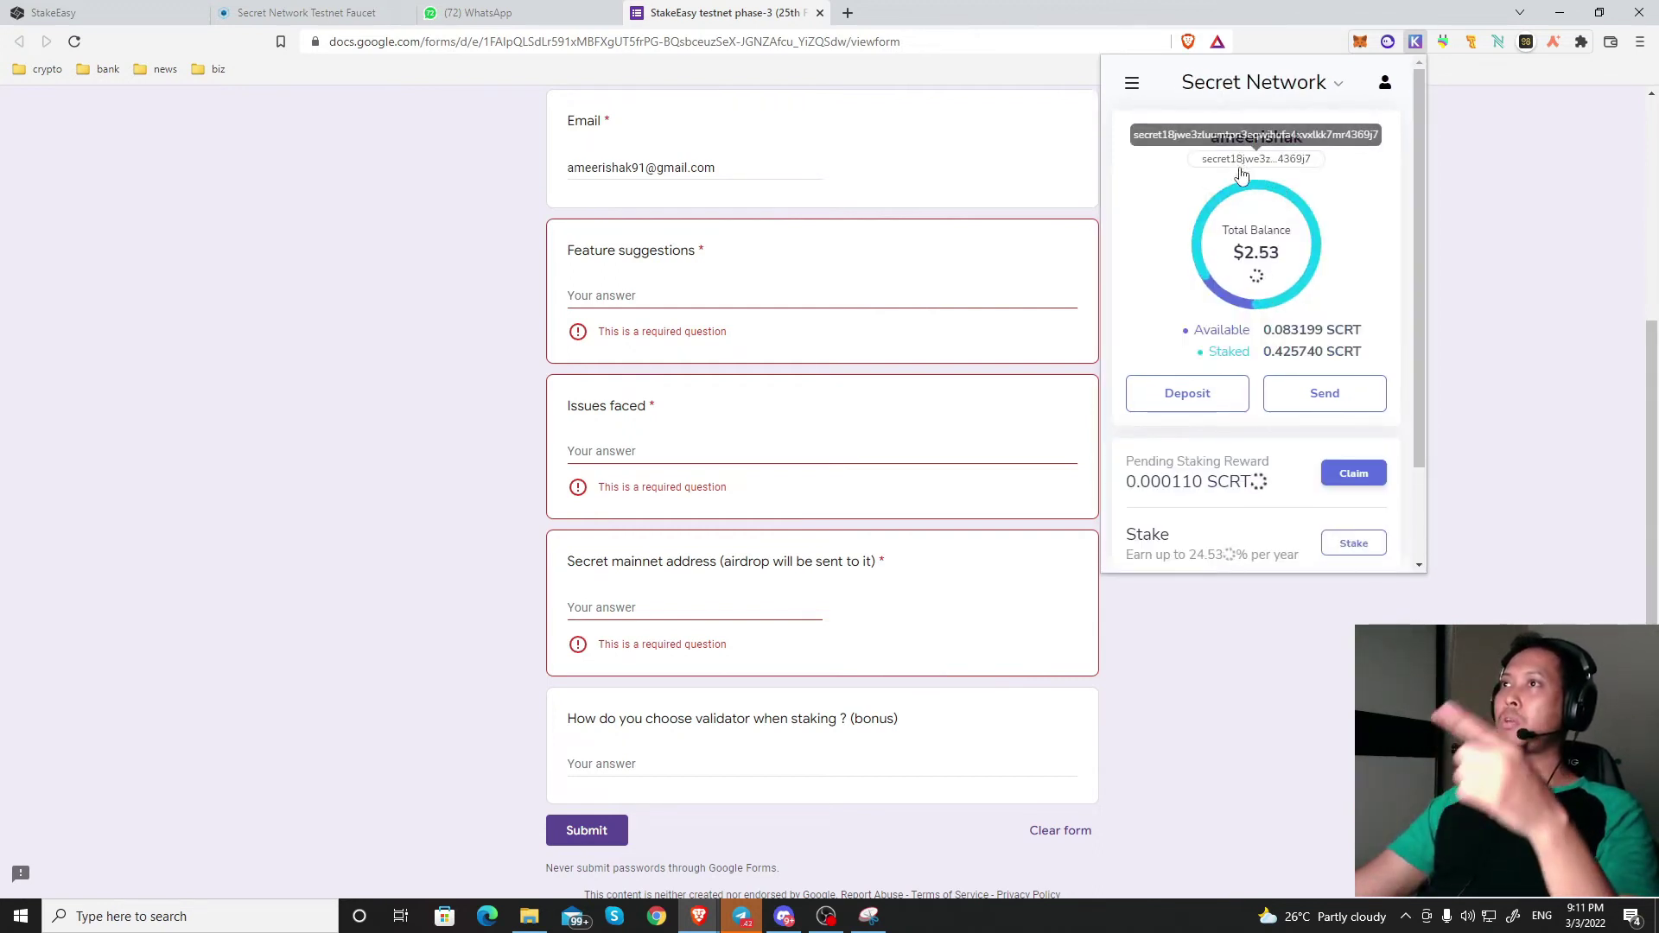
pyautogui.click(1269, 164)
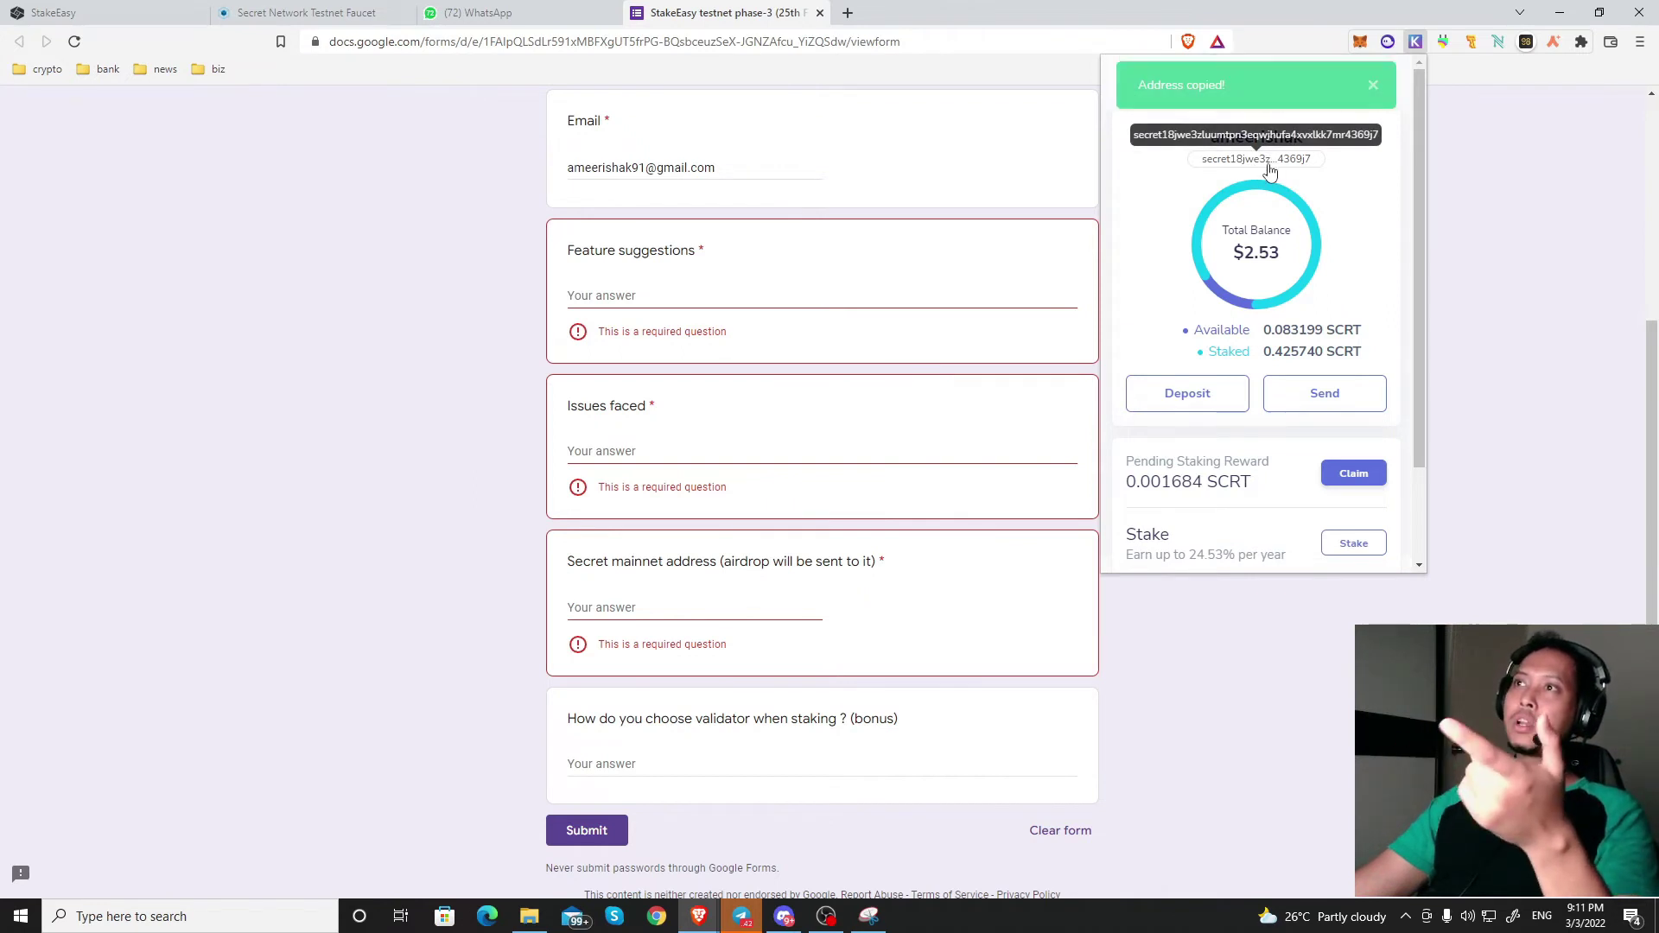
# Step: Paste the copied wallet address into the Secret mainnet address answer
pyautogui.click(752, 600)
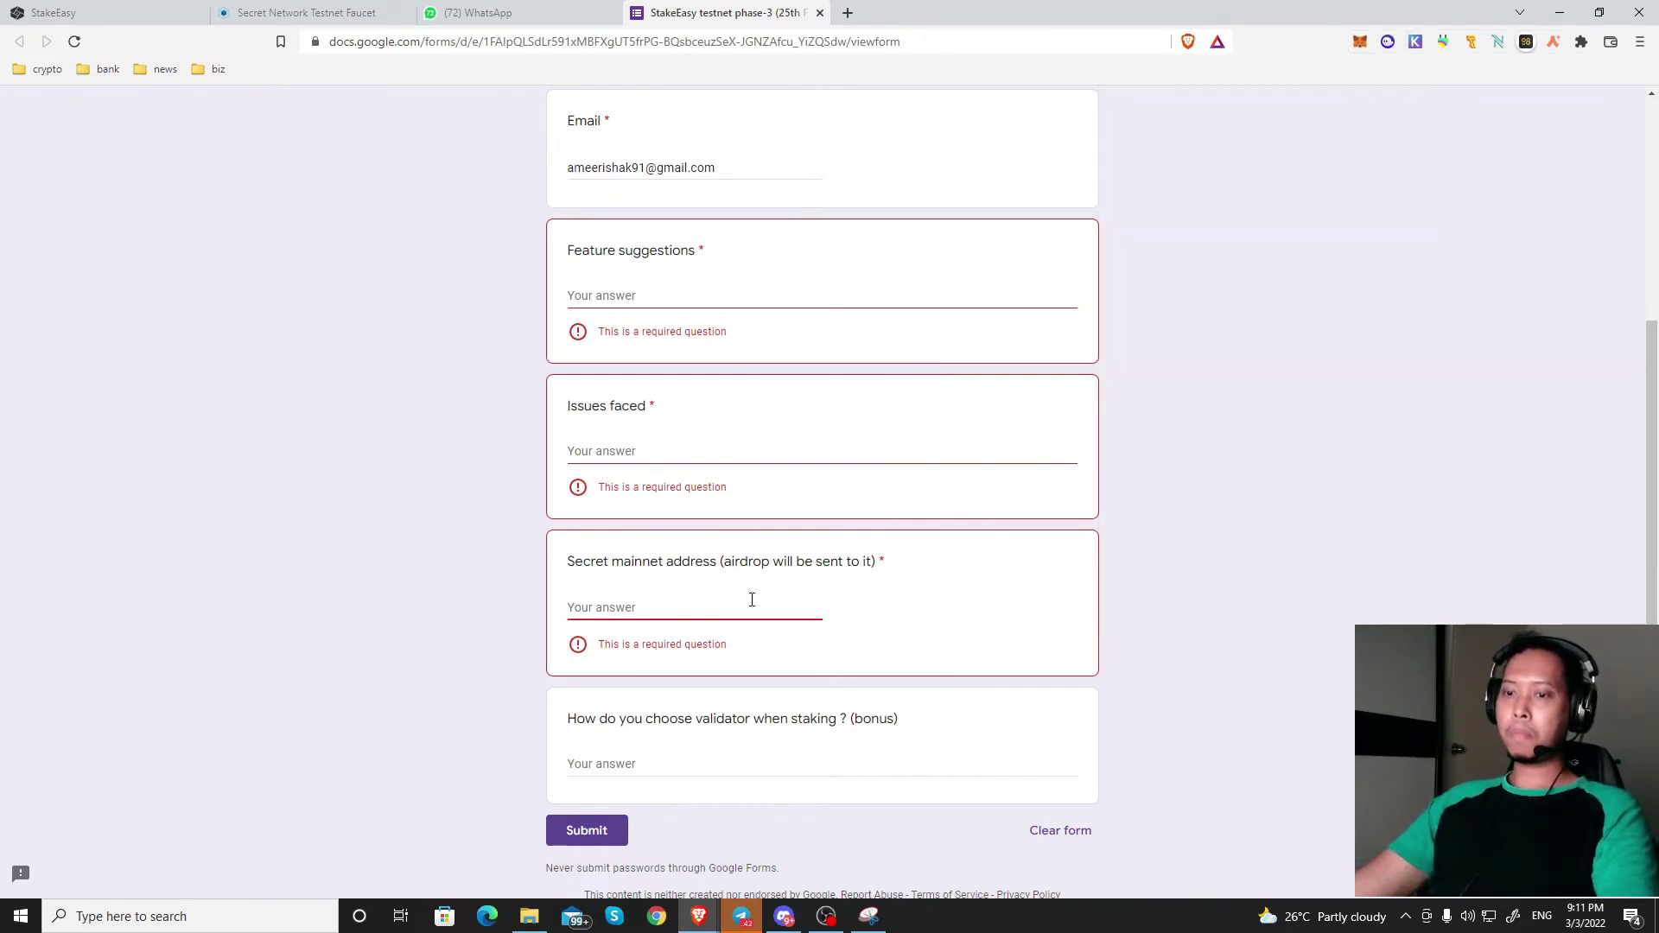
pyautogui.hotkey('ctrl', 'v')
pyautogui.moveTo(806, 608); pyautogui.dragTo(474, 609)
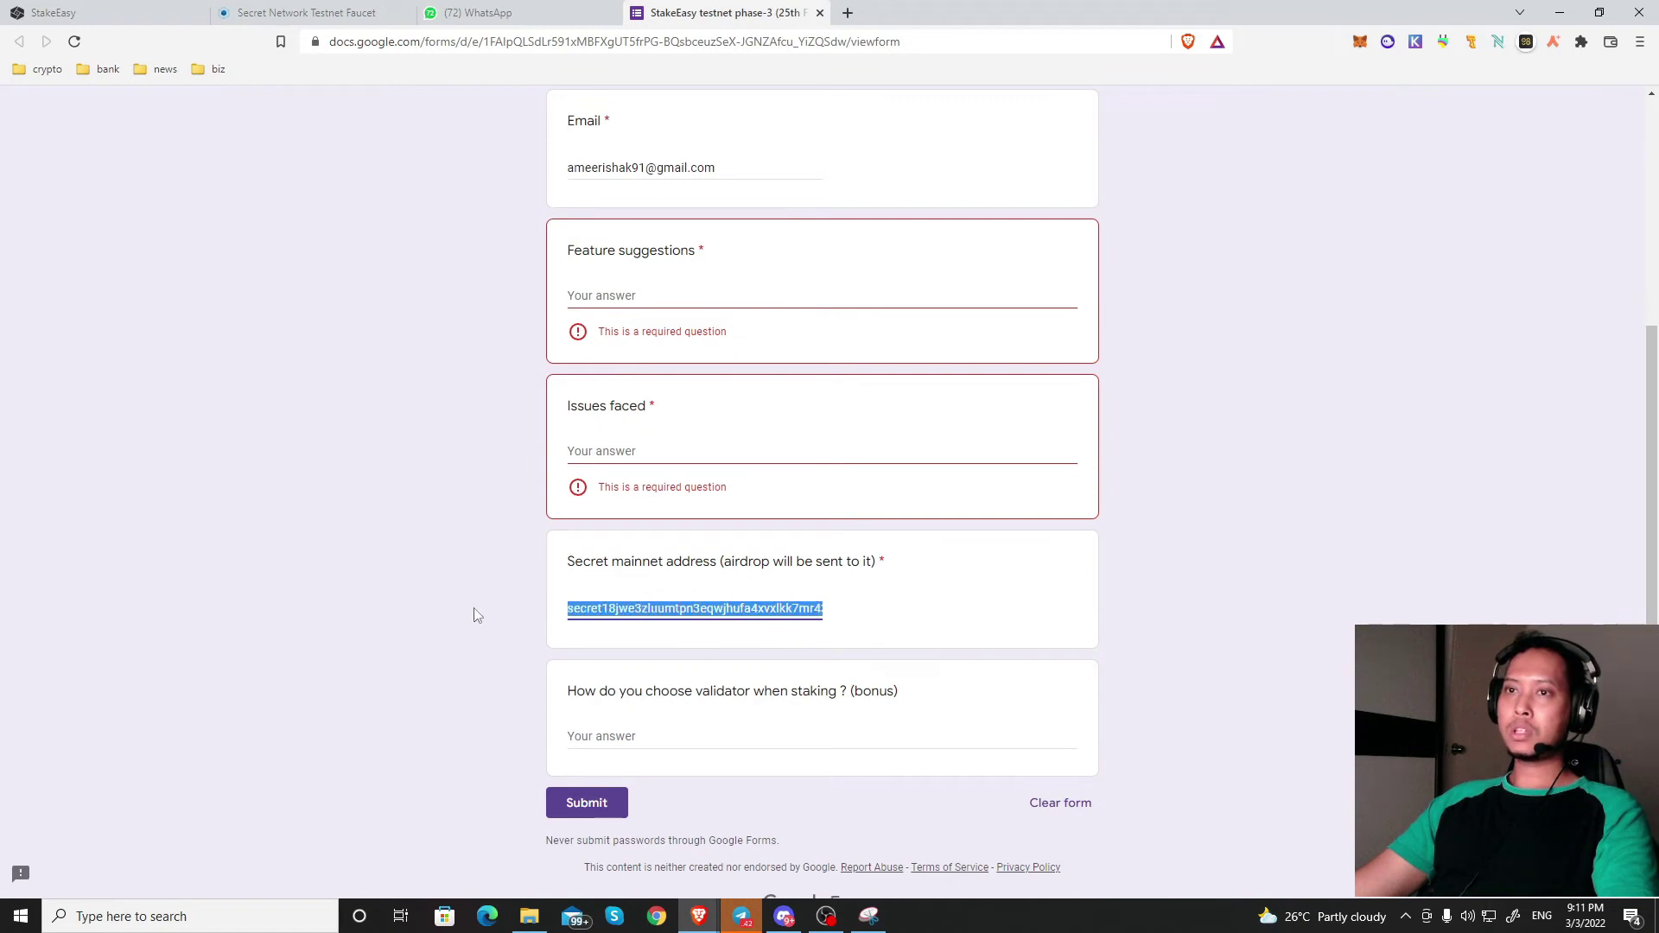
pyautogui.click(1132, 568)
pyautogui.scroll(3, 910, 410)
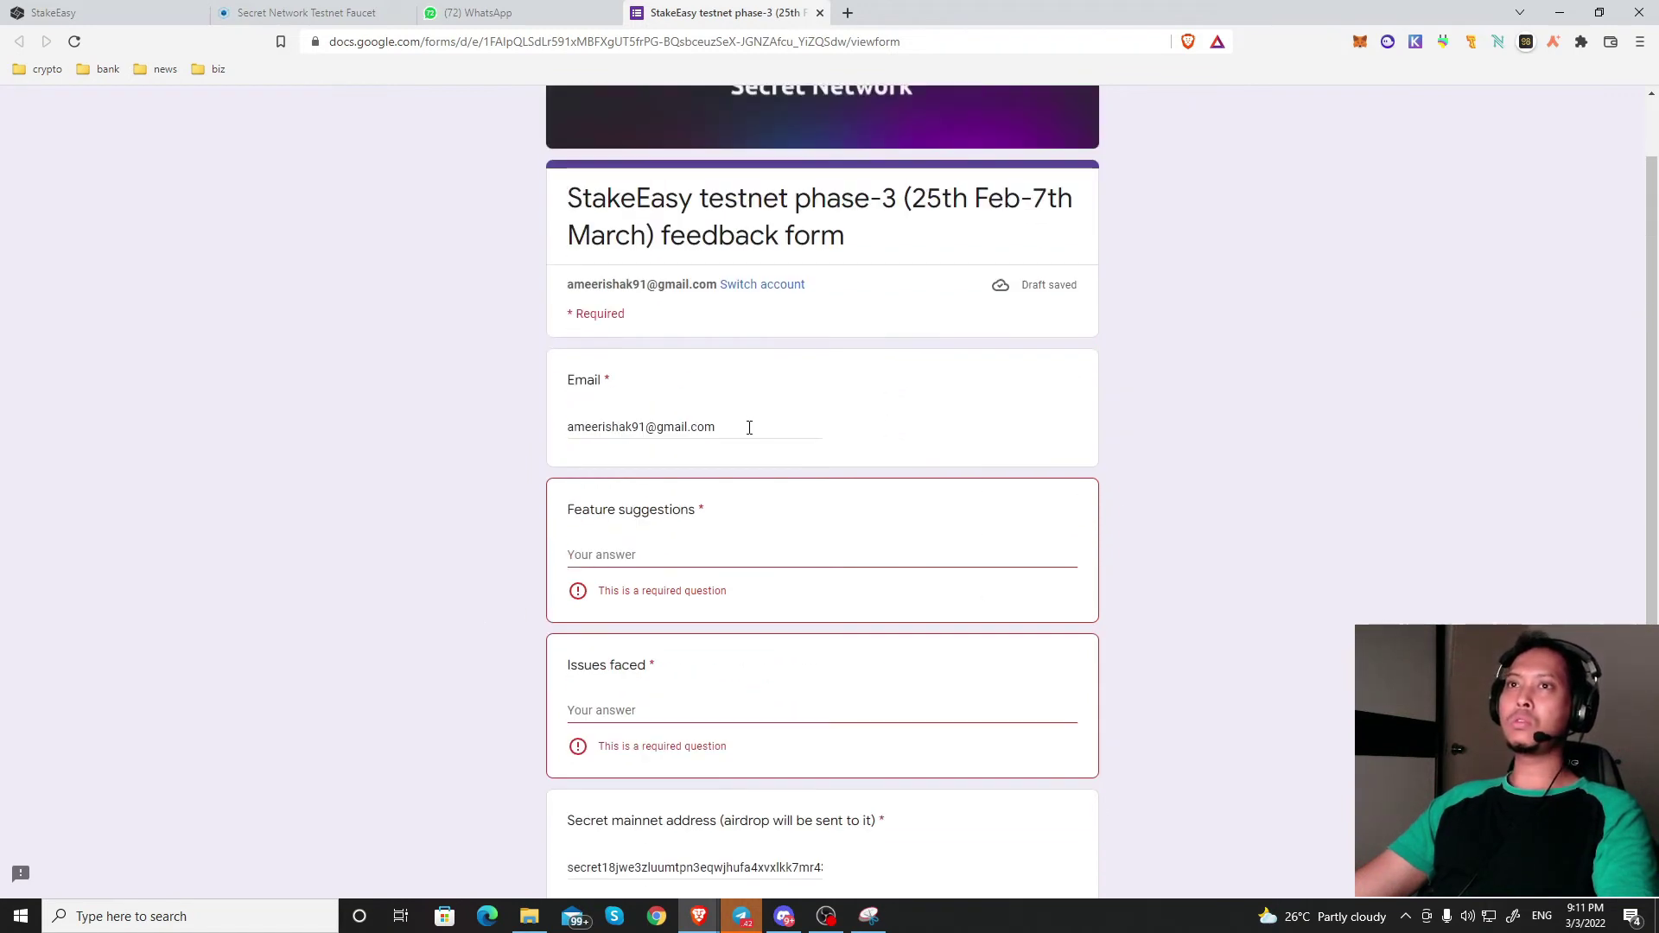
pyautogui.scroll(-2, 817, 465)
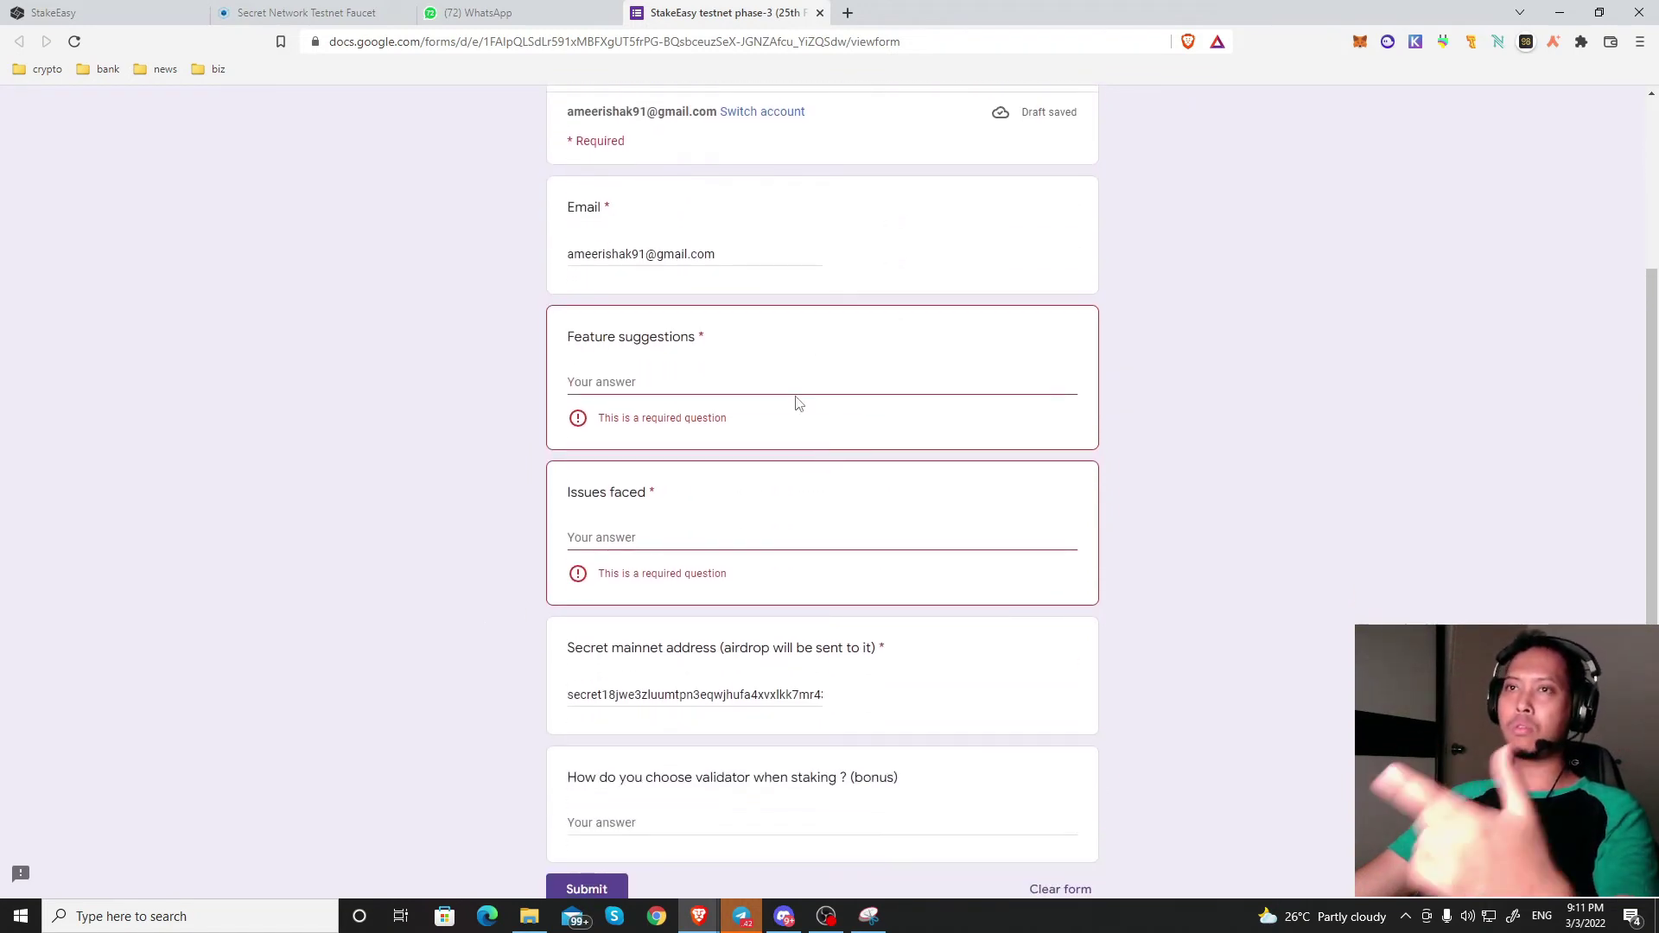
pyautogui.click(796, 381)
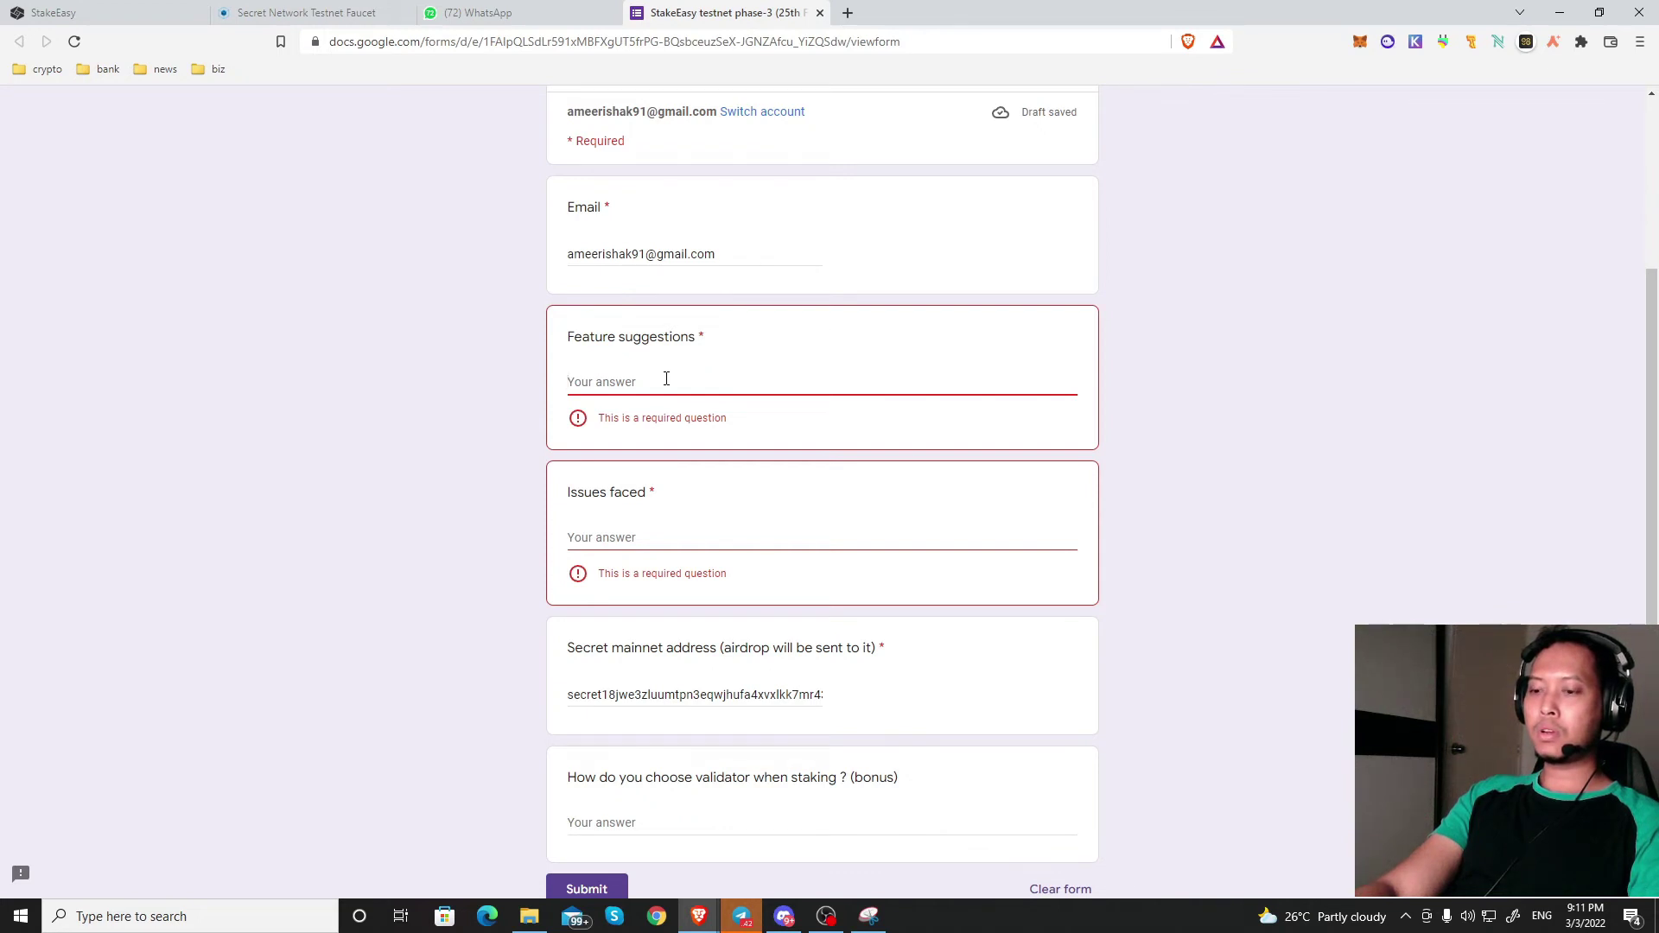
# Step: Answer Feature suggestions with 'put add liquidity provider and farming'
pyautogui.write('put more ')
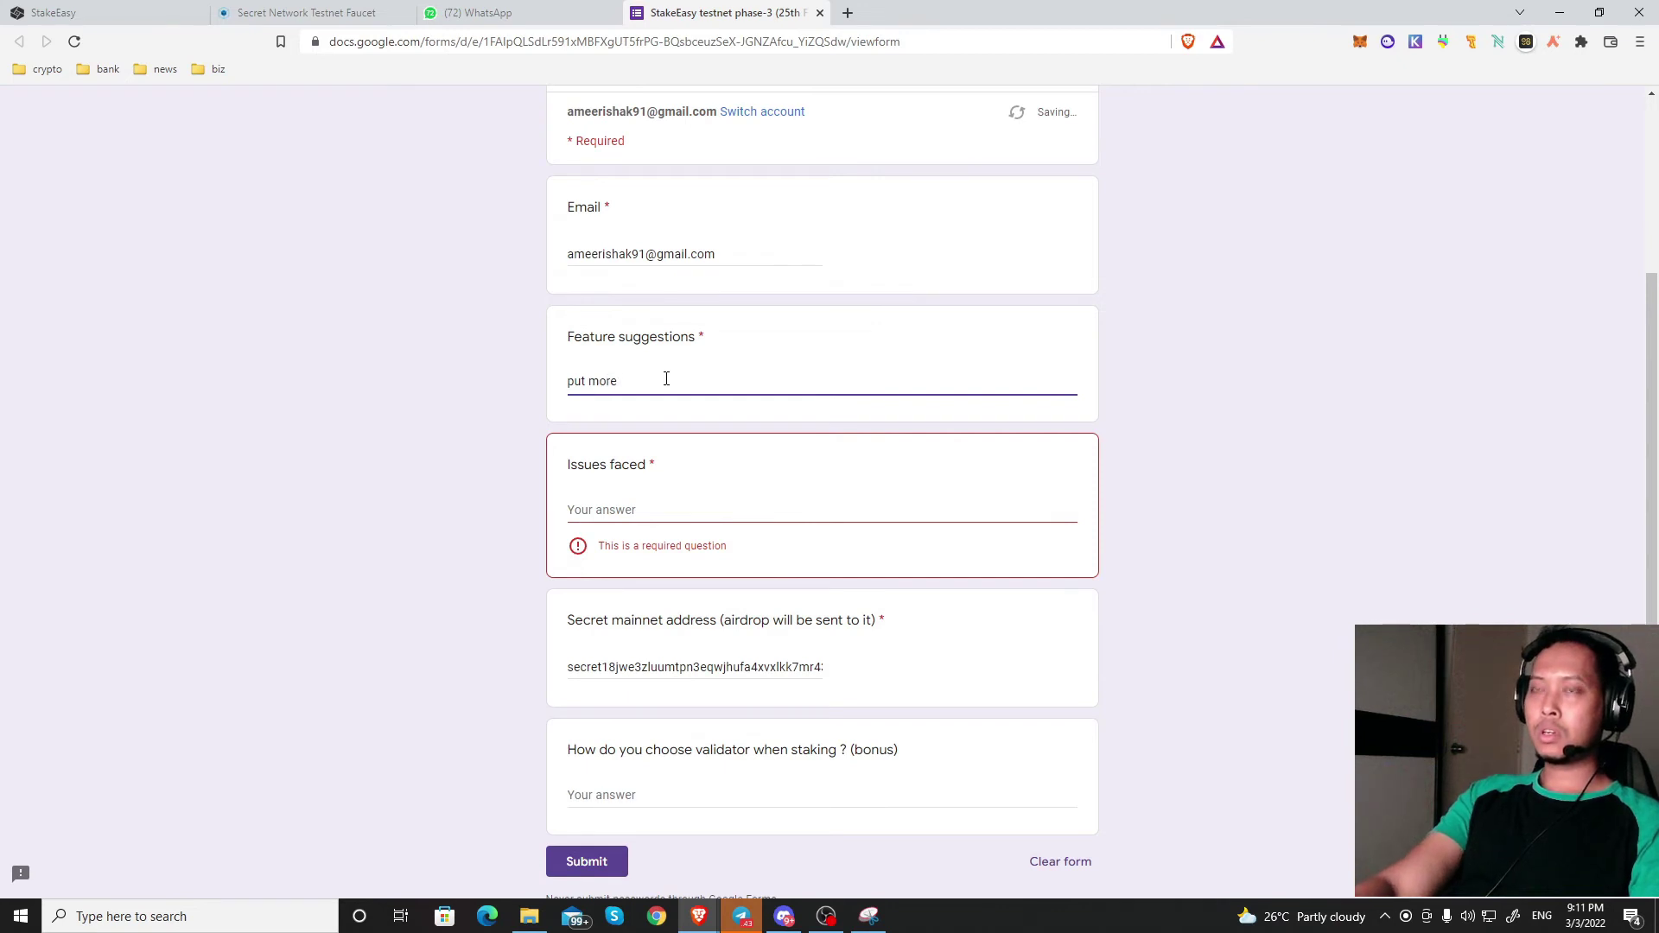
pyautogui.write('fe')
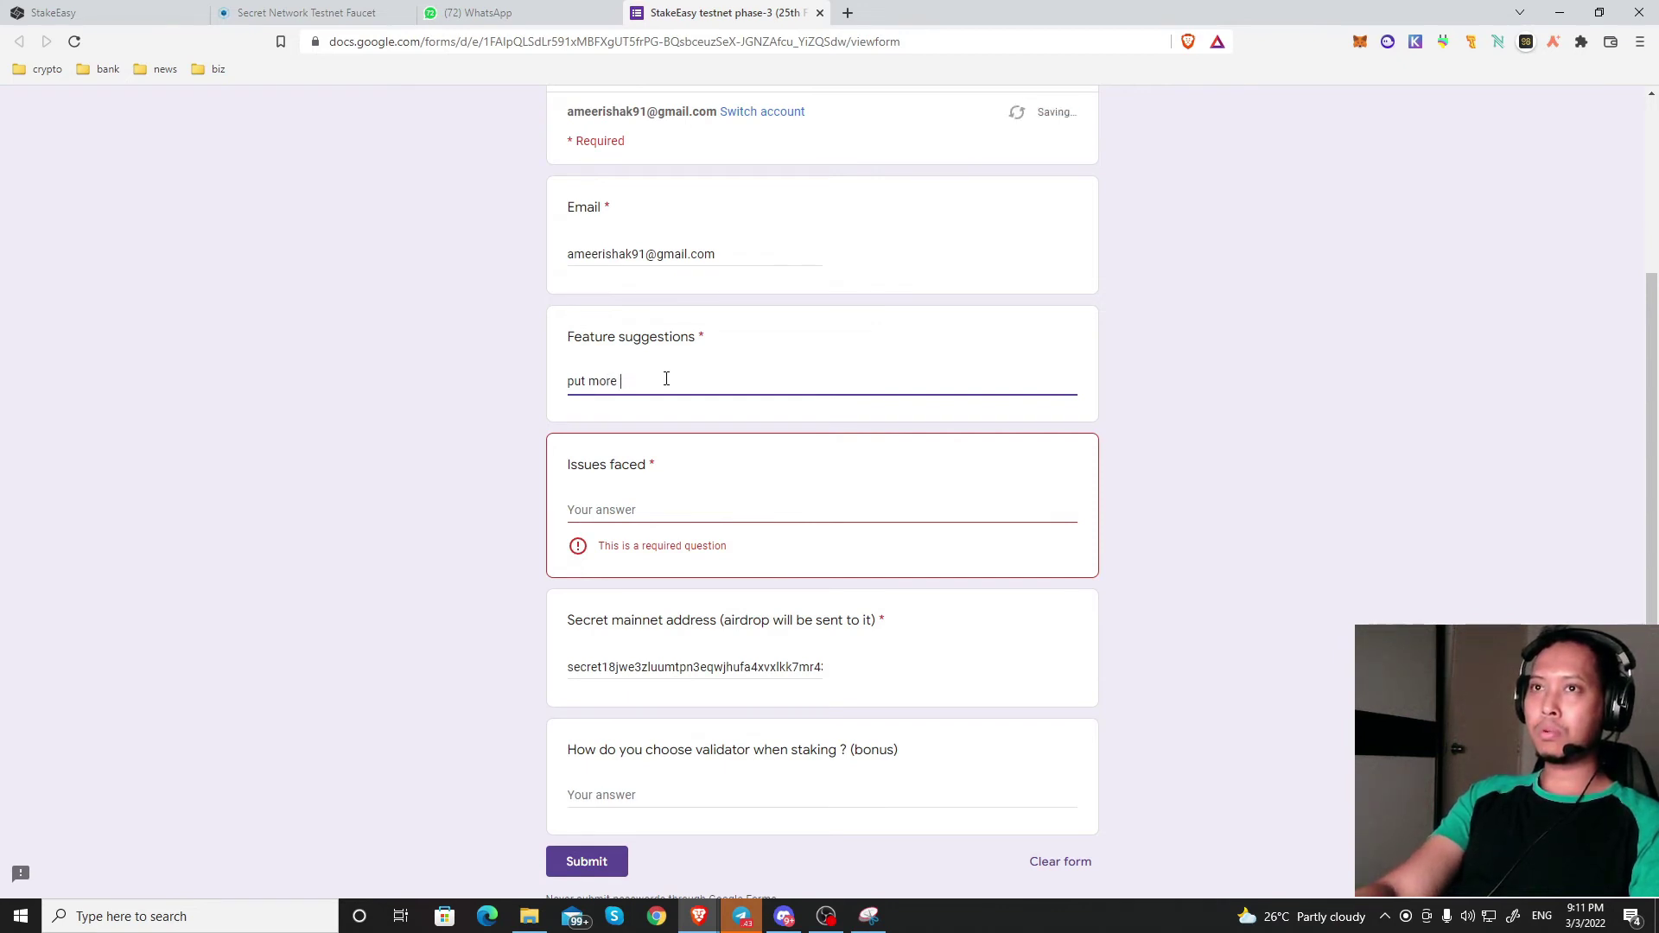
pyautogui.press('BackSpace')
pyautogui.press('BackSpace')
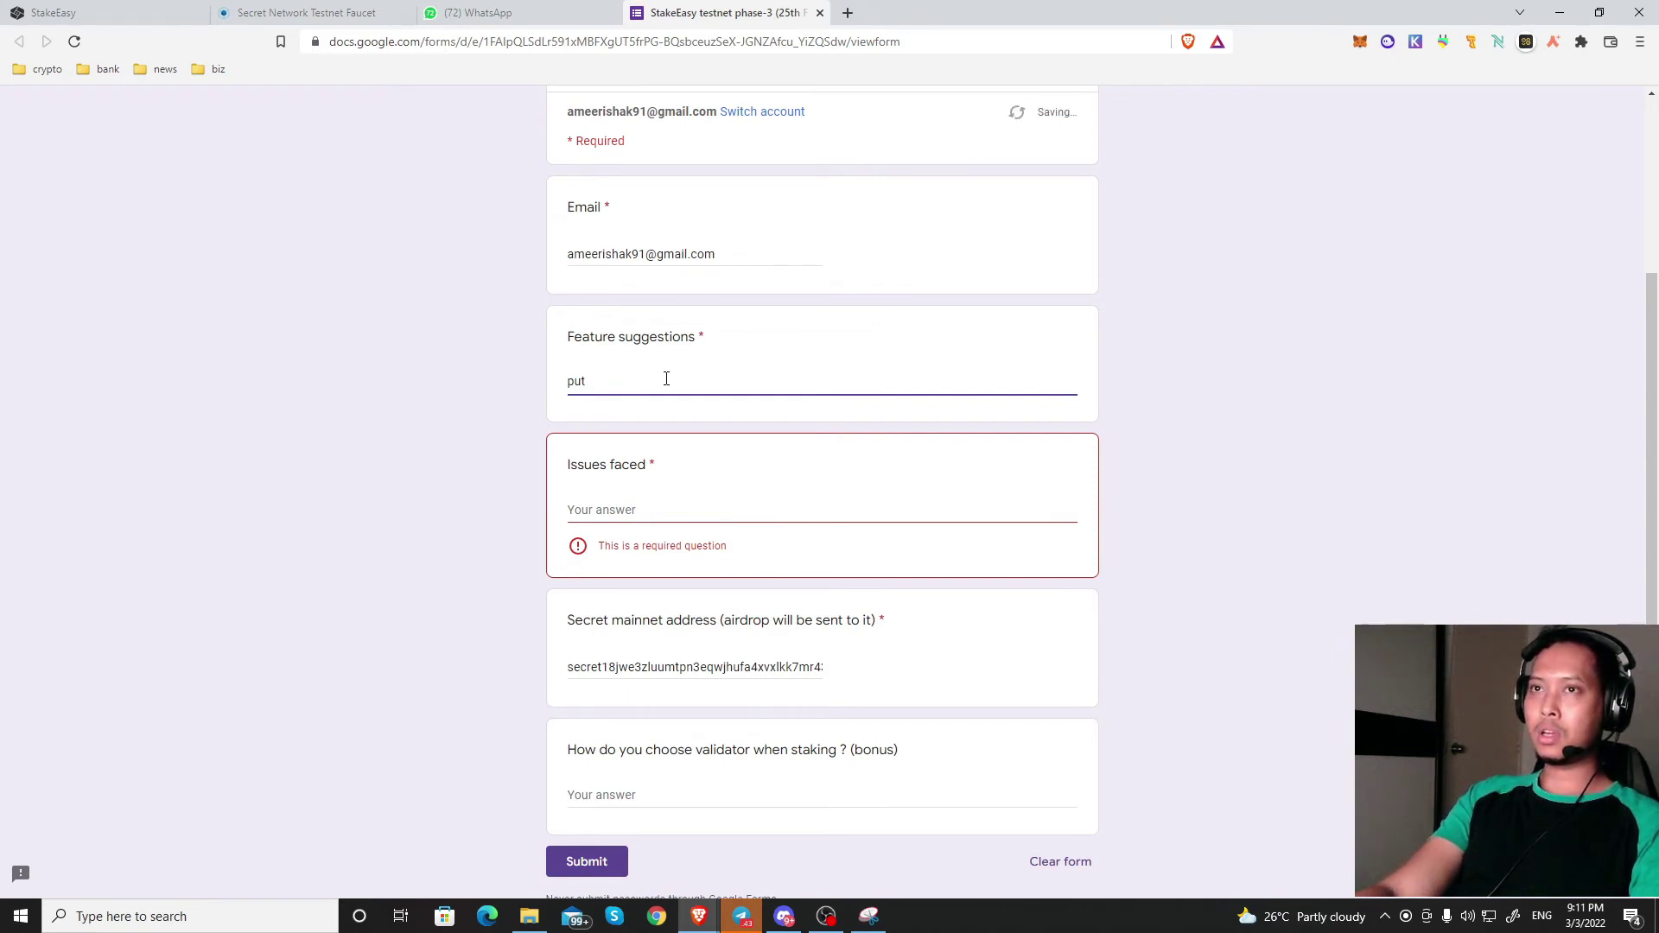
pyautogui.write('add li')
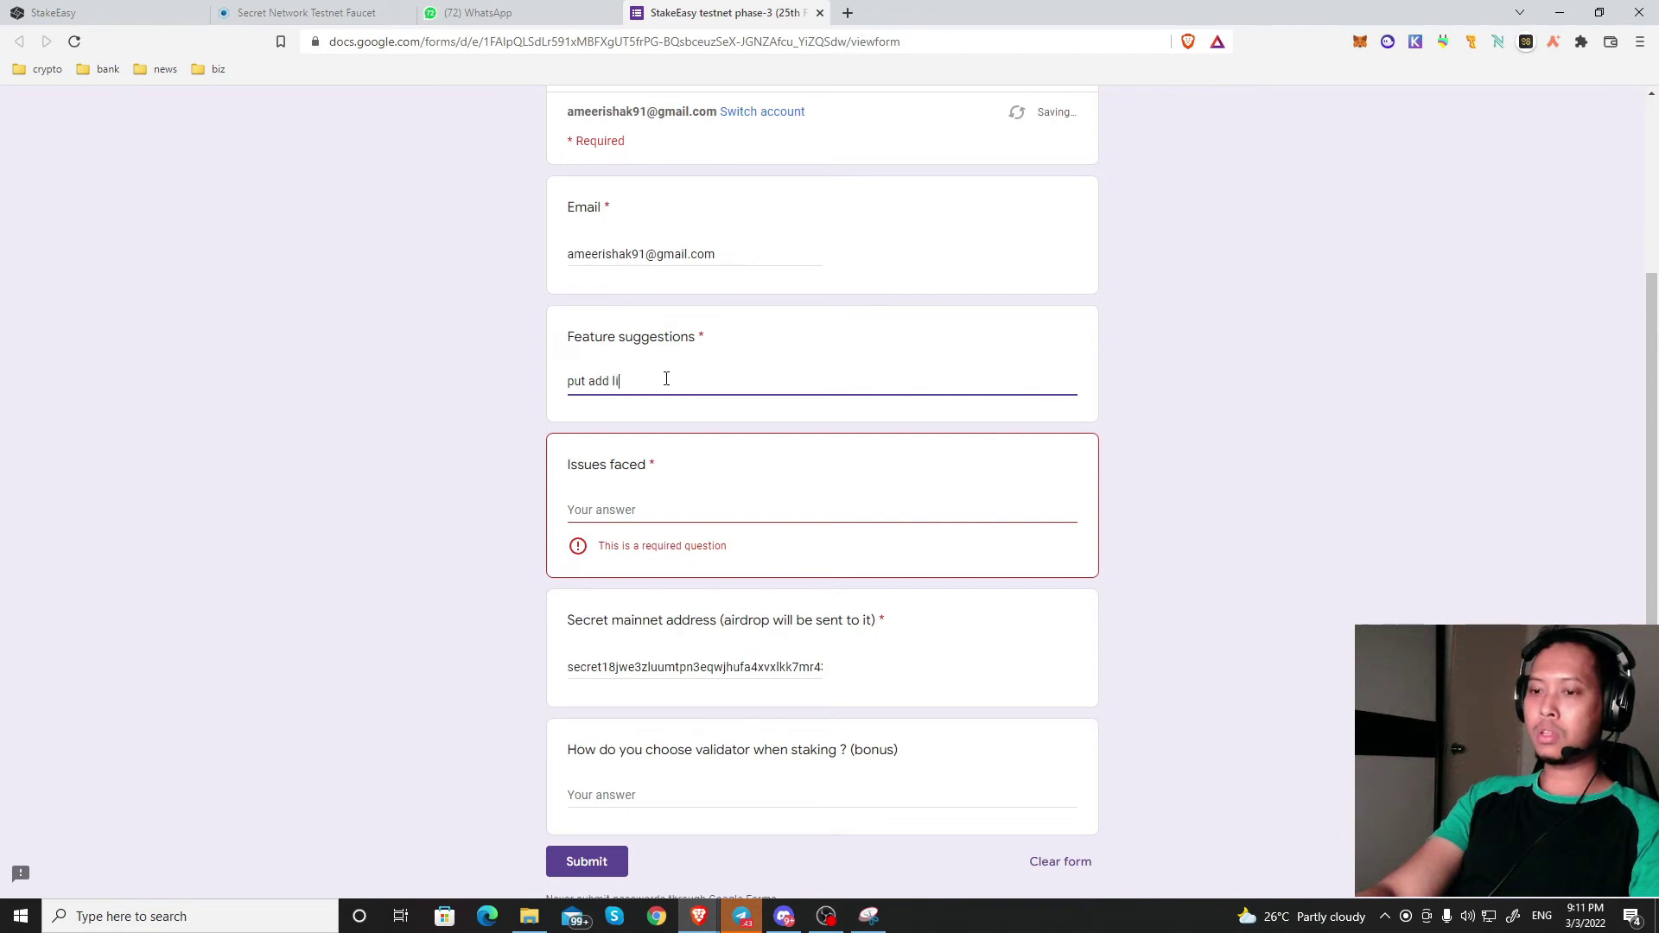
pyautogui.write('quidity pro')
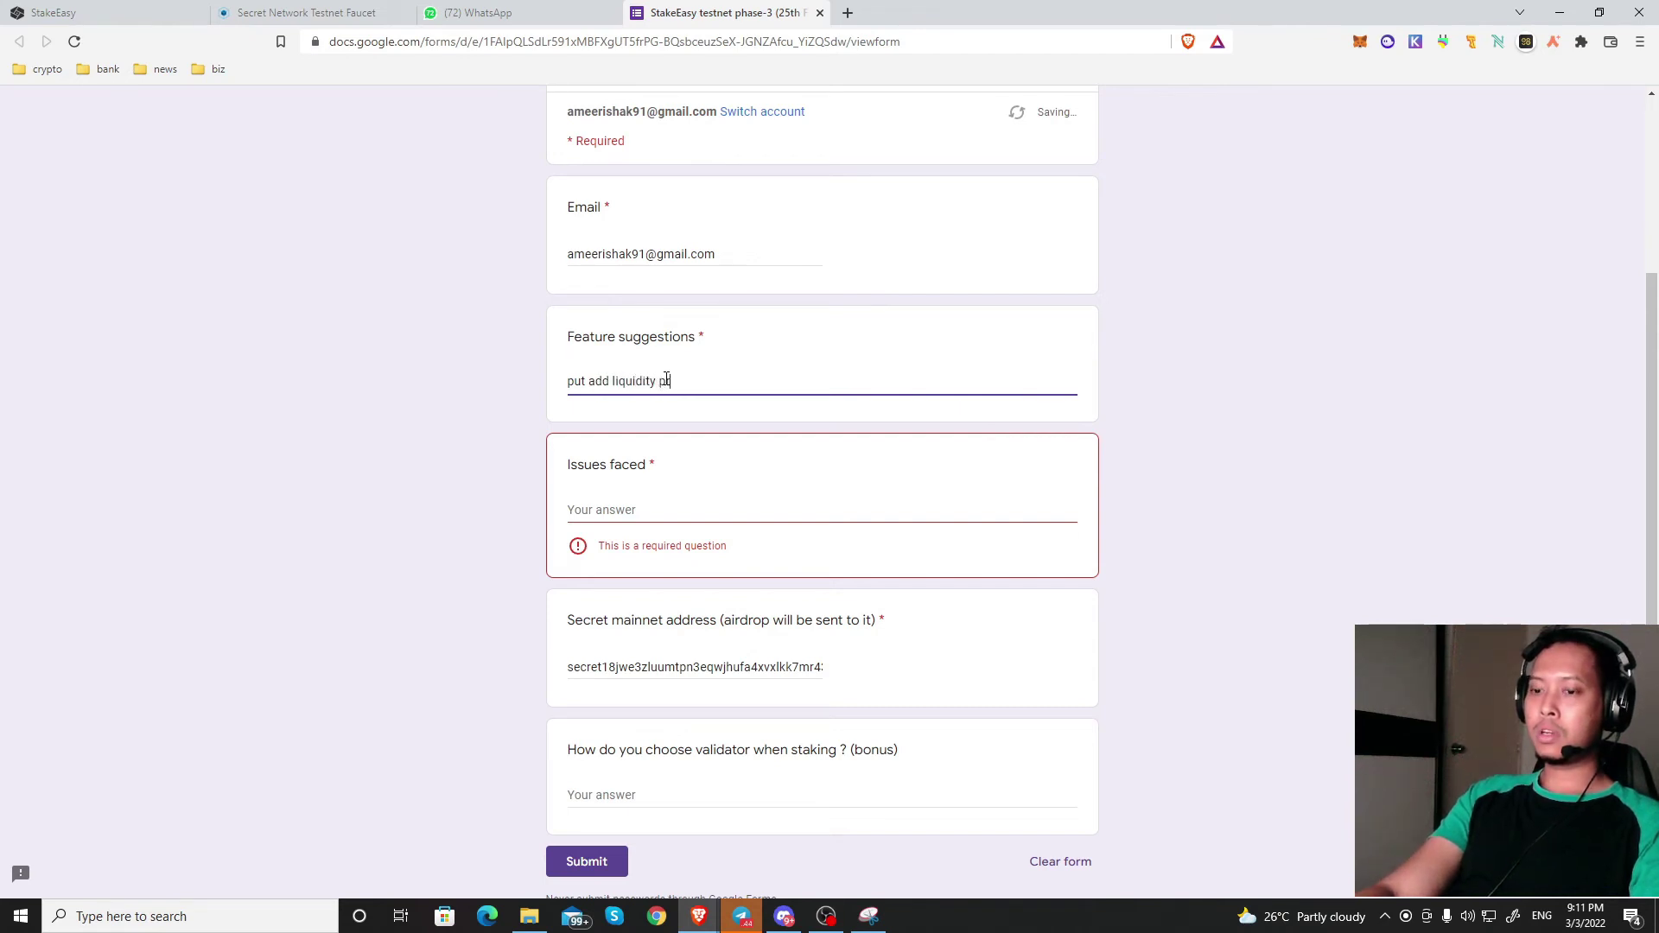
pyautogui.write('vider')
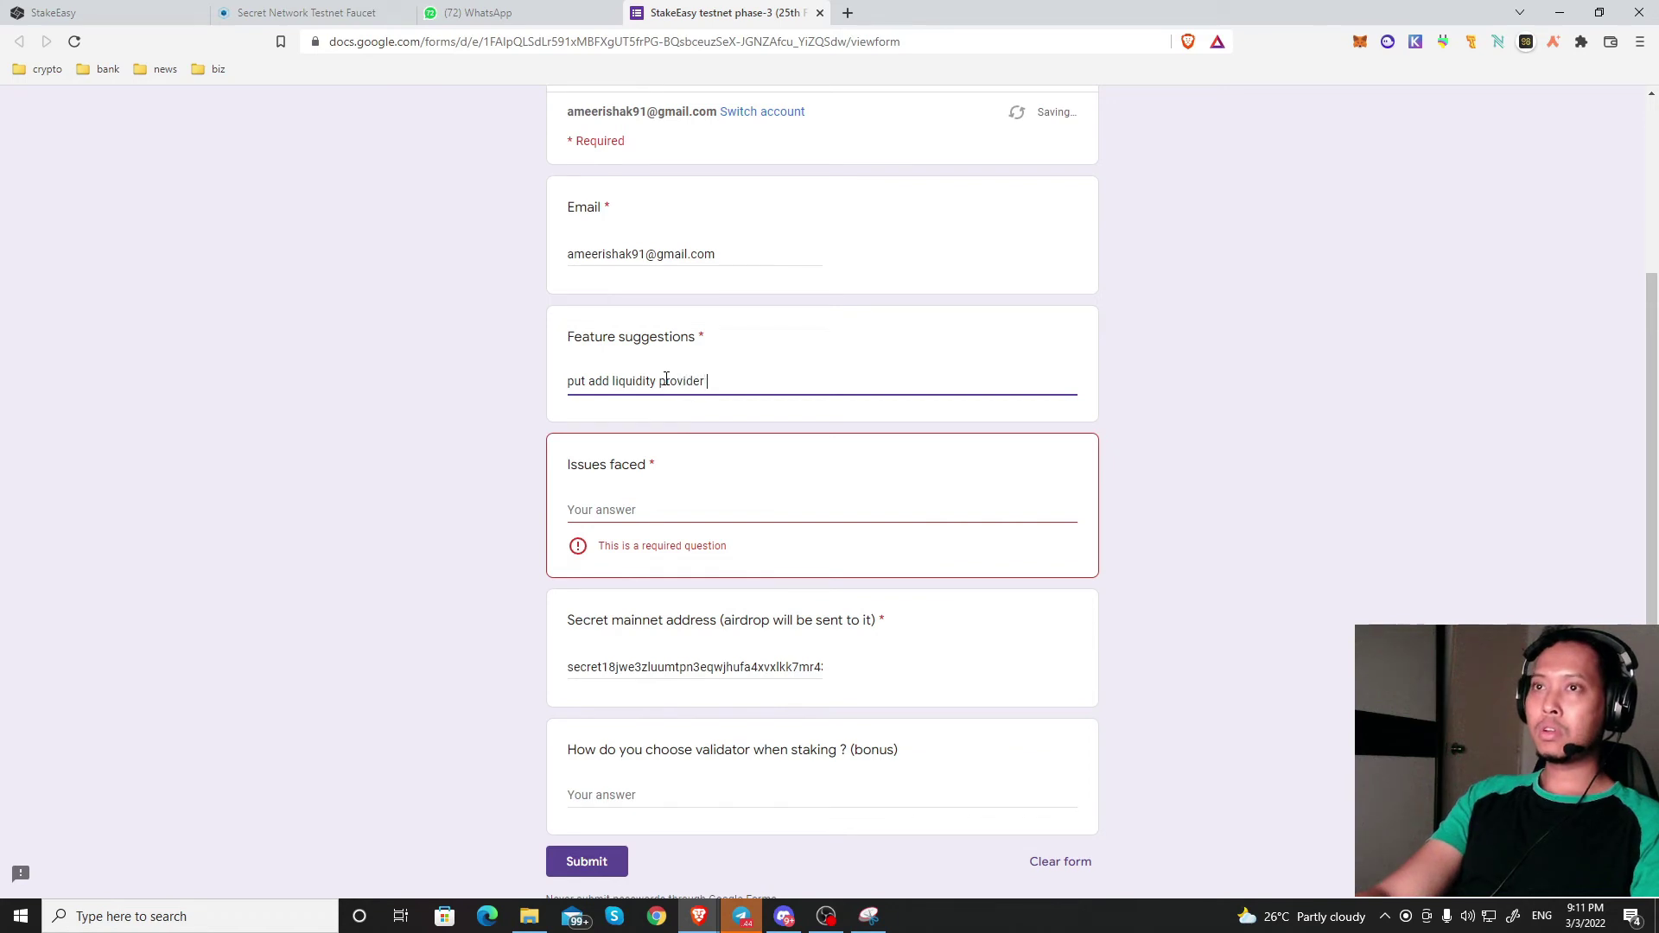
pyautogui.write(' and farming')
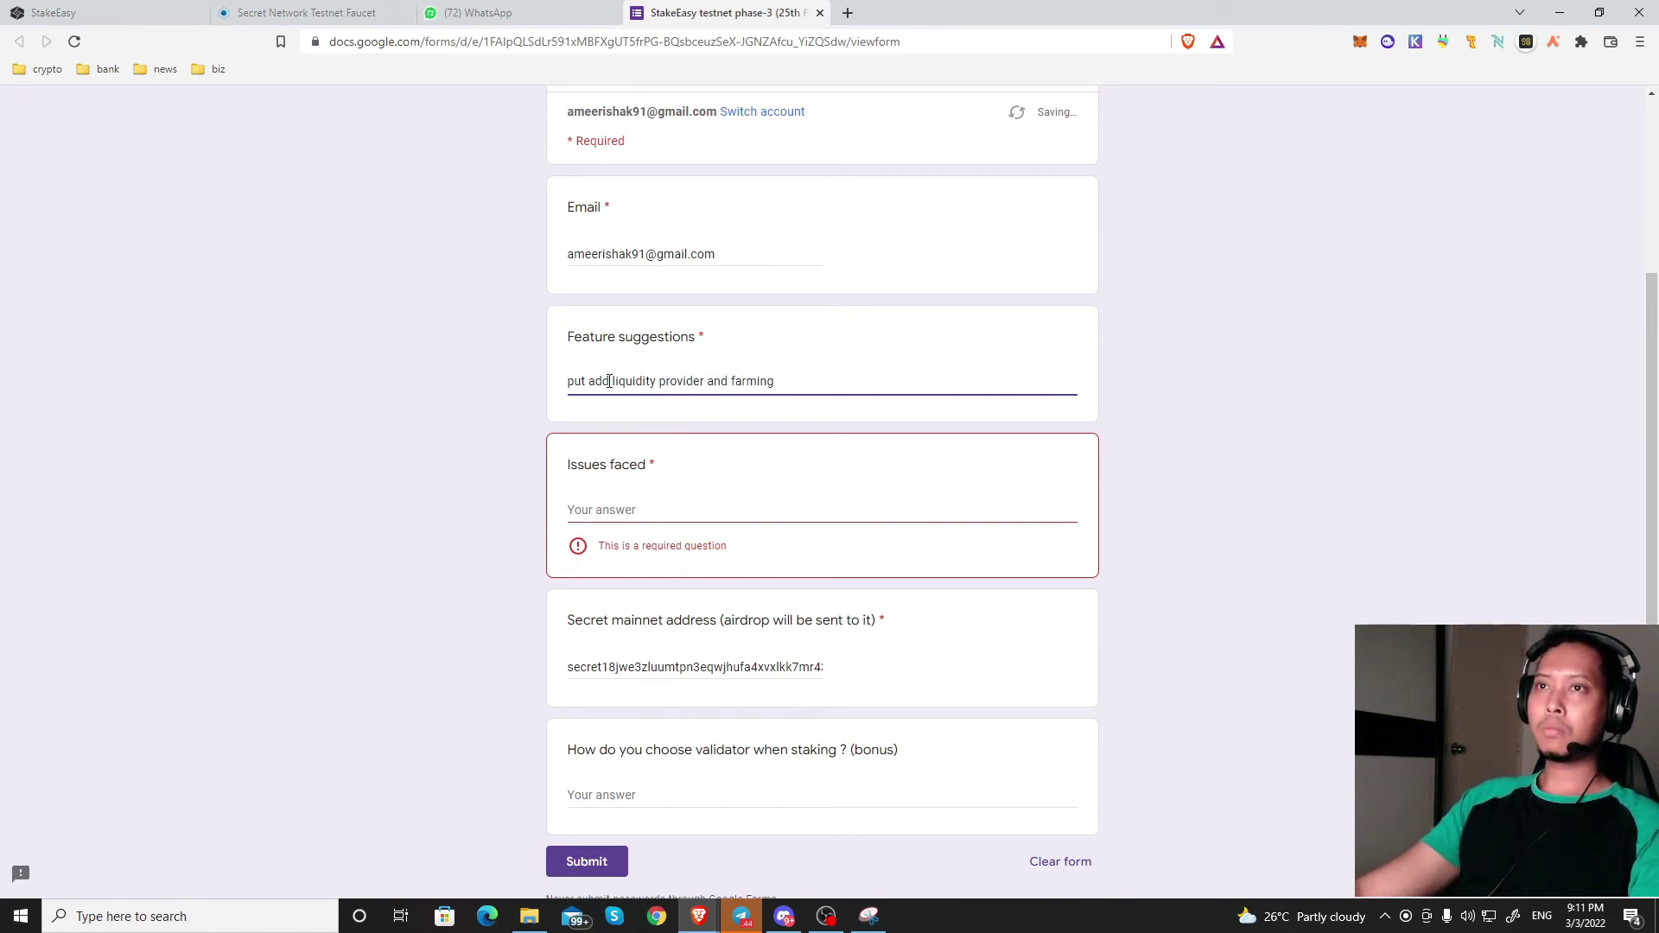
pyautogui.click(645, 508)
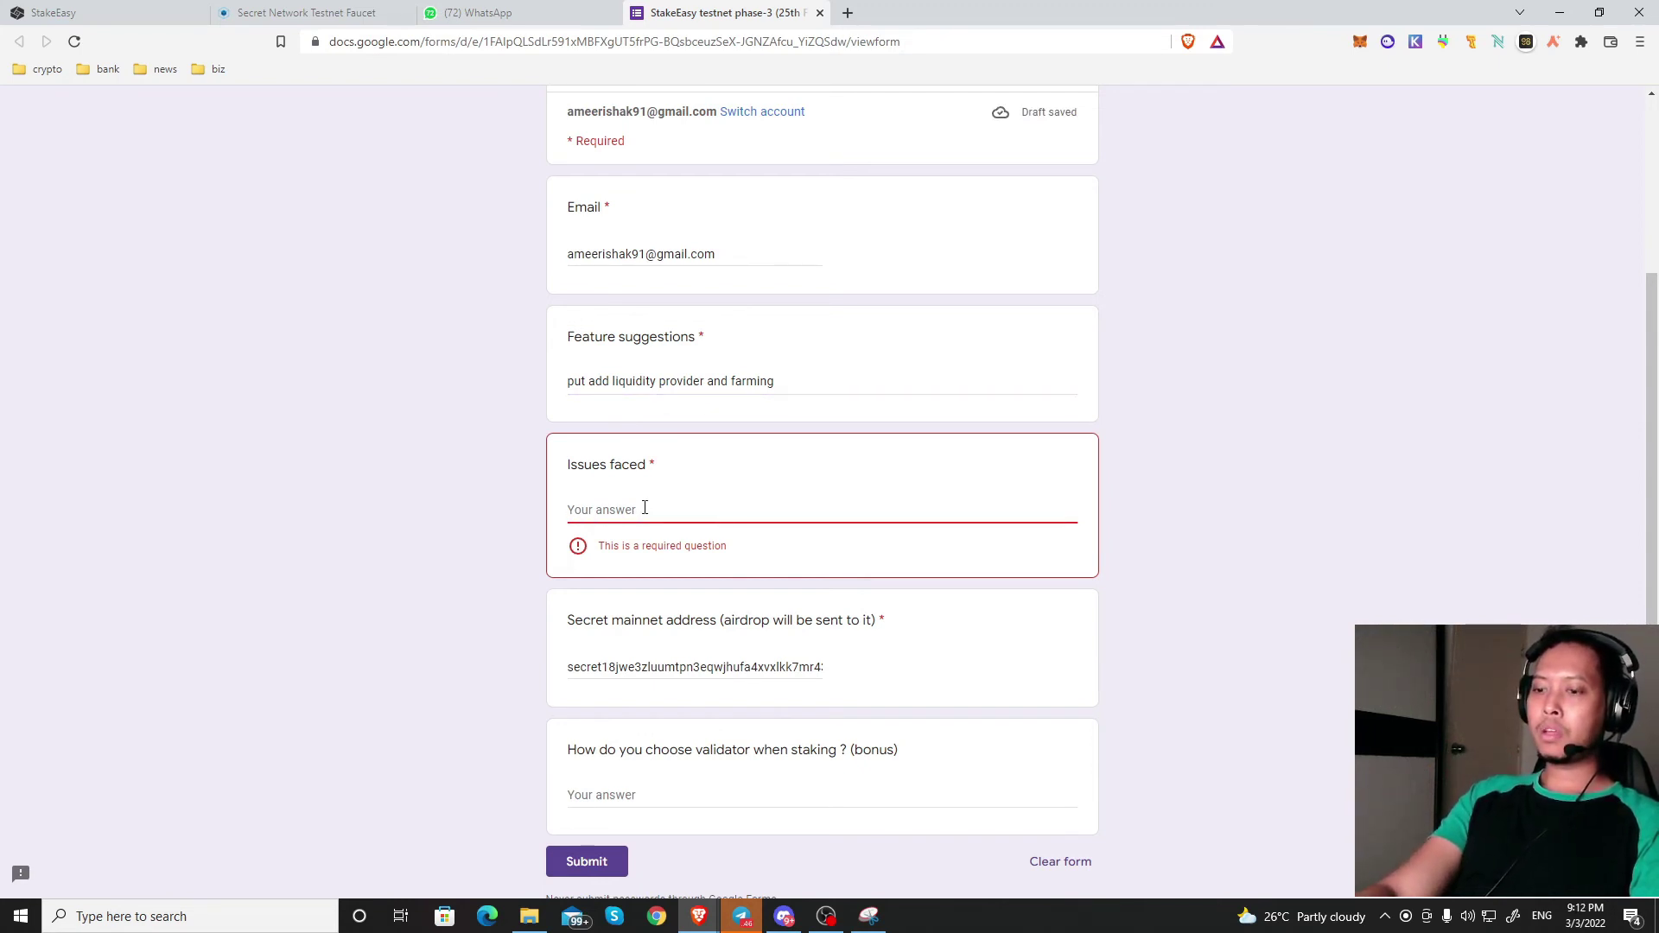
# Step: Type 'i cant claim my faucet' in Issues faced, rewording the rest to 'the amount that i stake'
pyautogui.write('i')
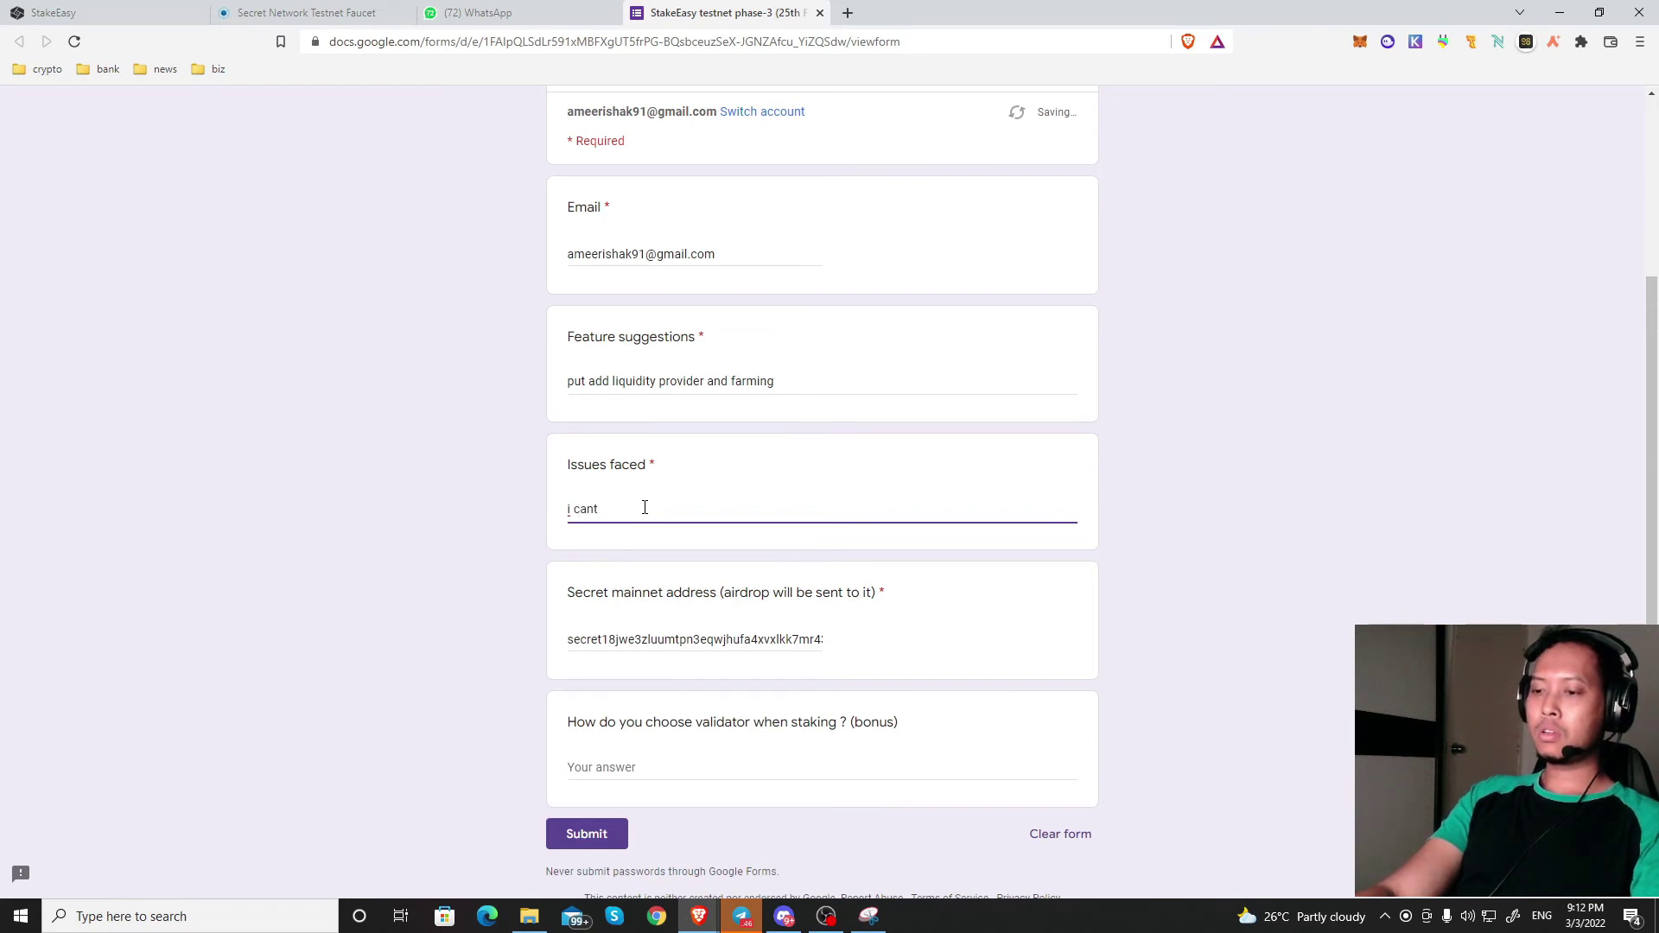
pyautogui.write(' cant cla')
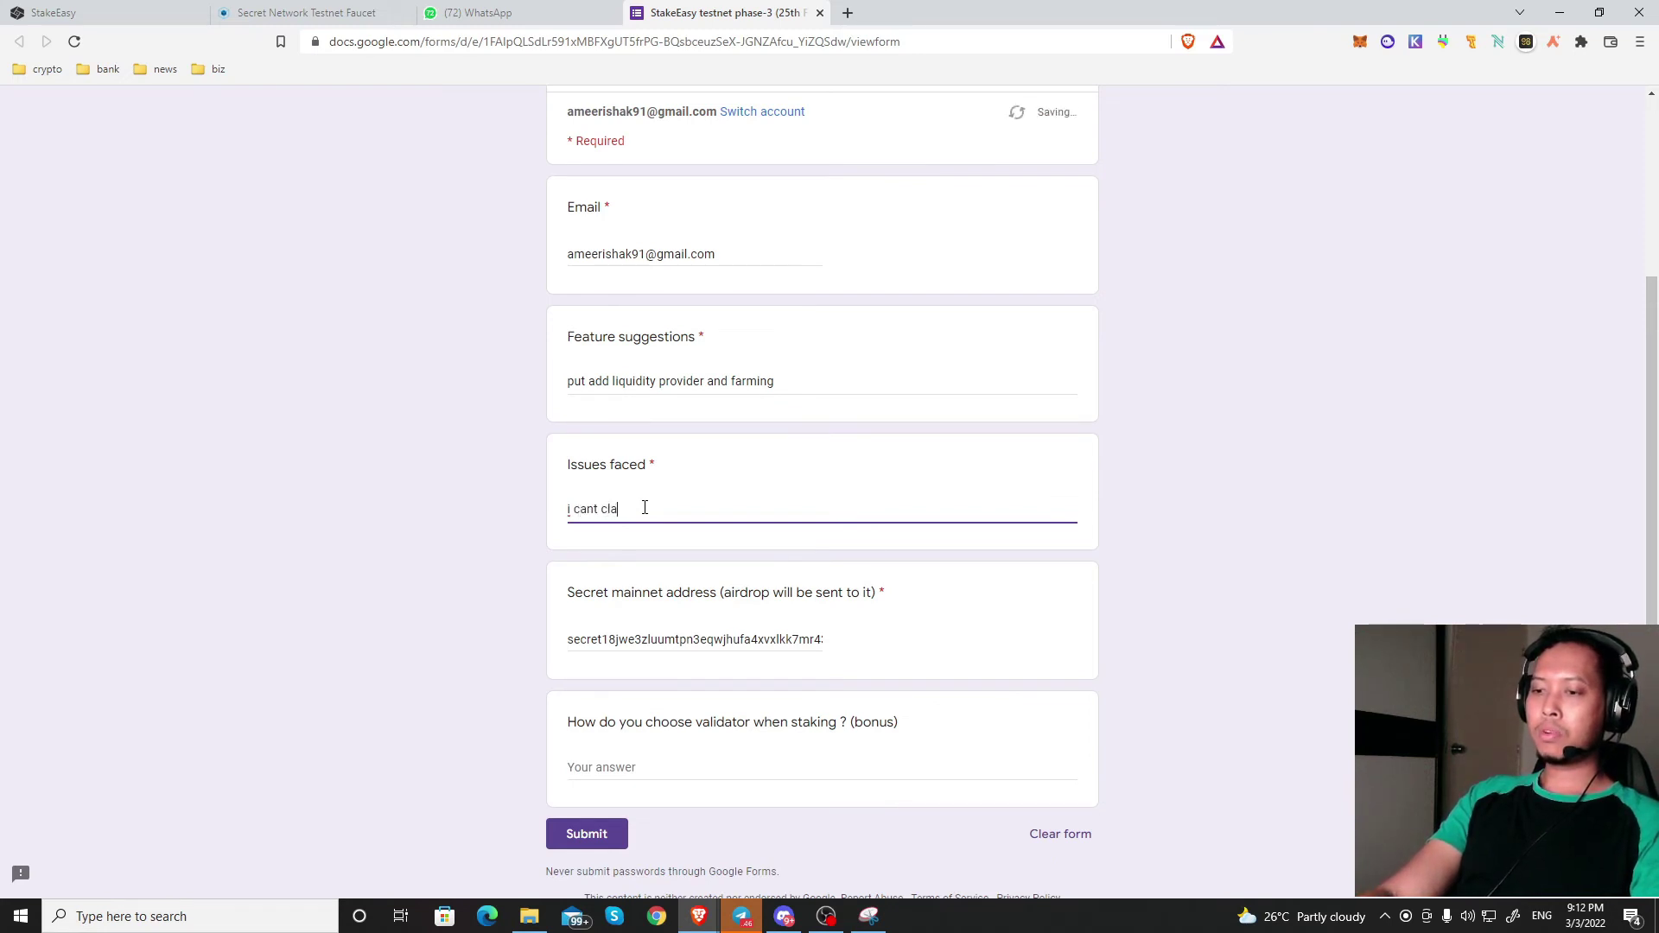
pyautogui.write('im my ')
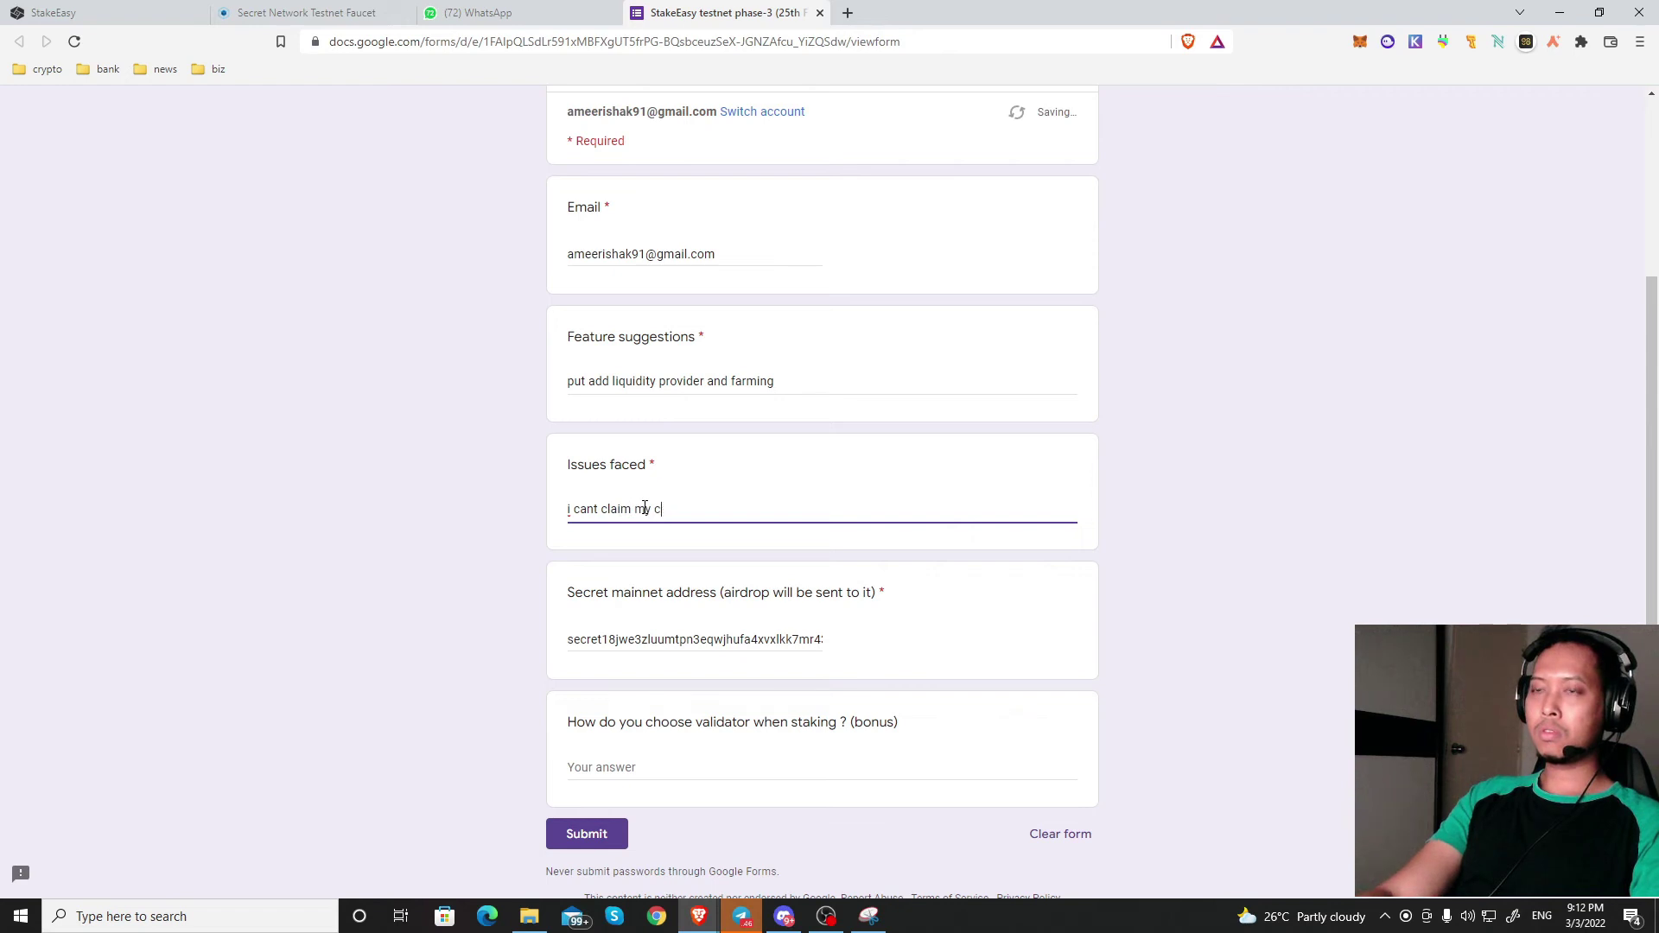
pyautogui.write('faucet and')
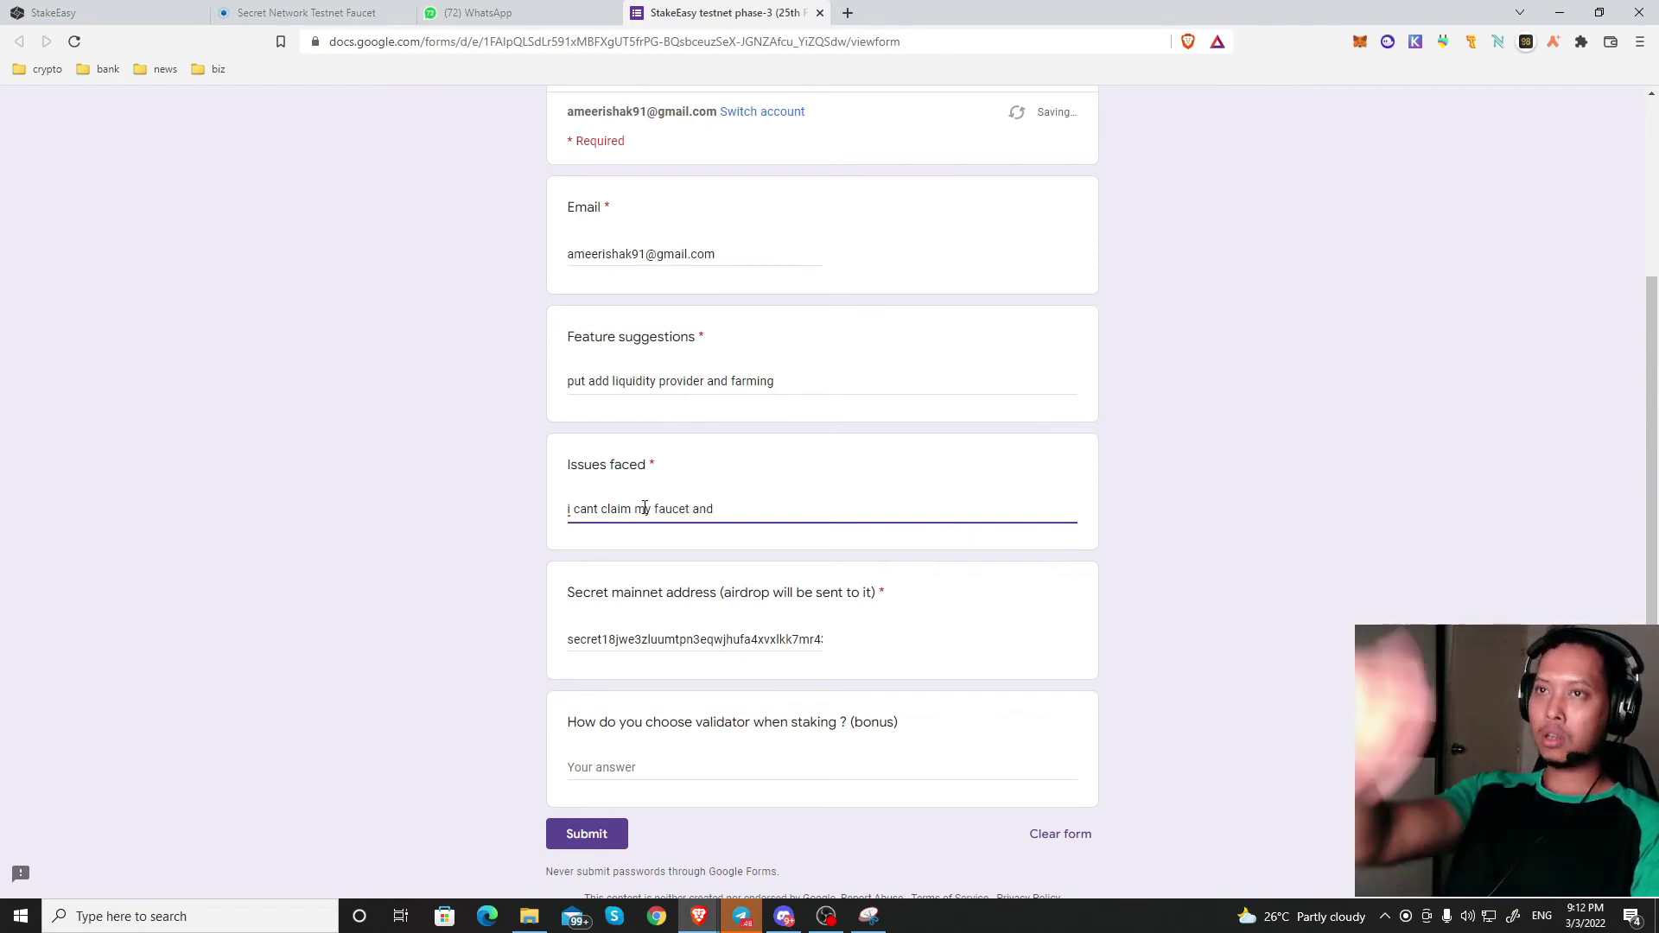
pyautogui.write(' ui')
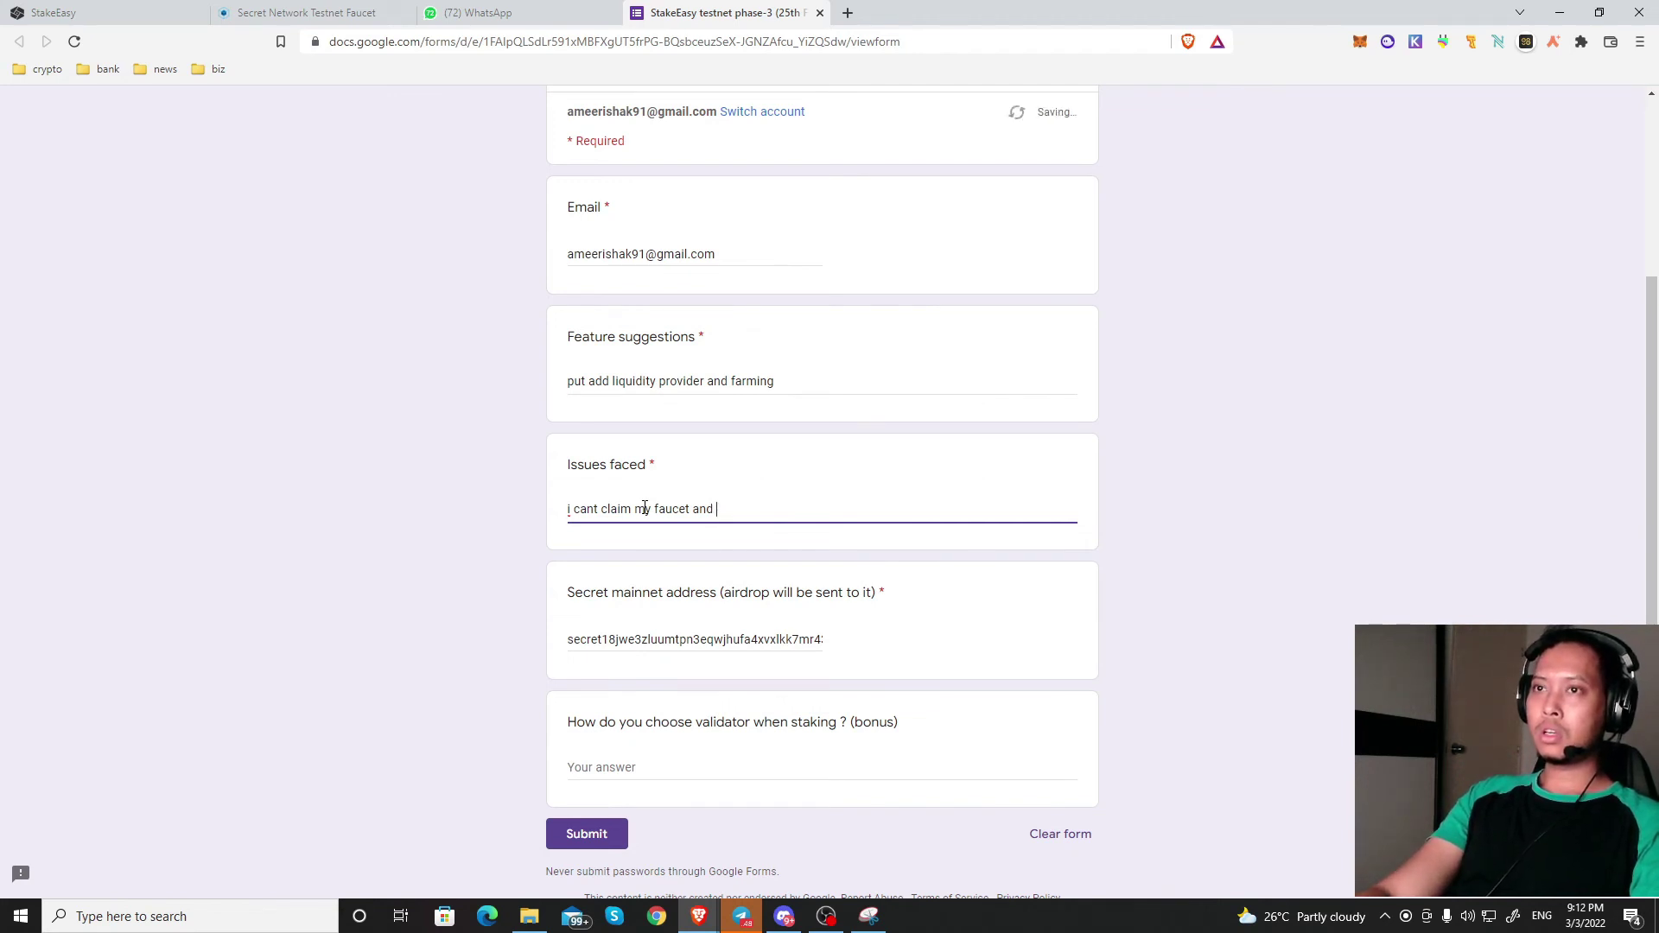
pyautogui.write(' cant see my bala')
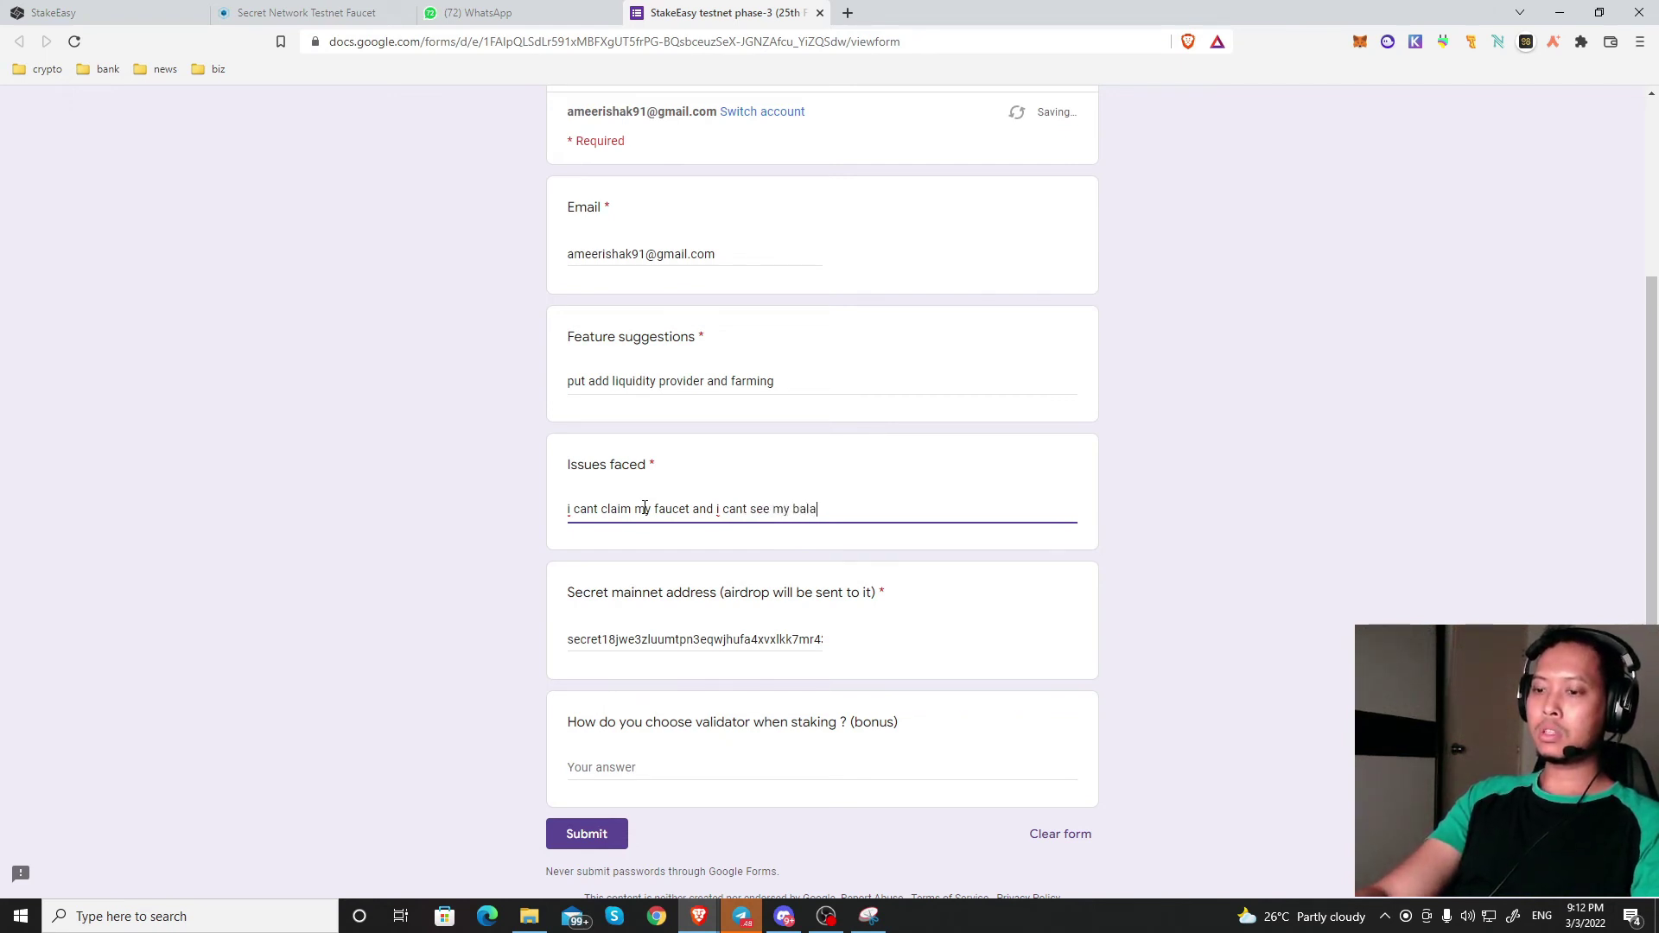
pyautogui.write('nce')
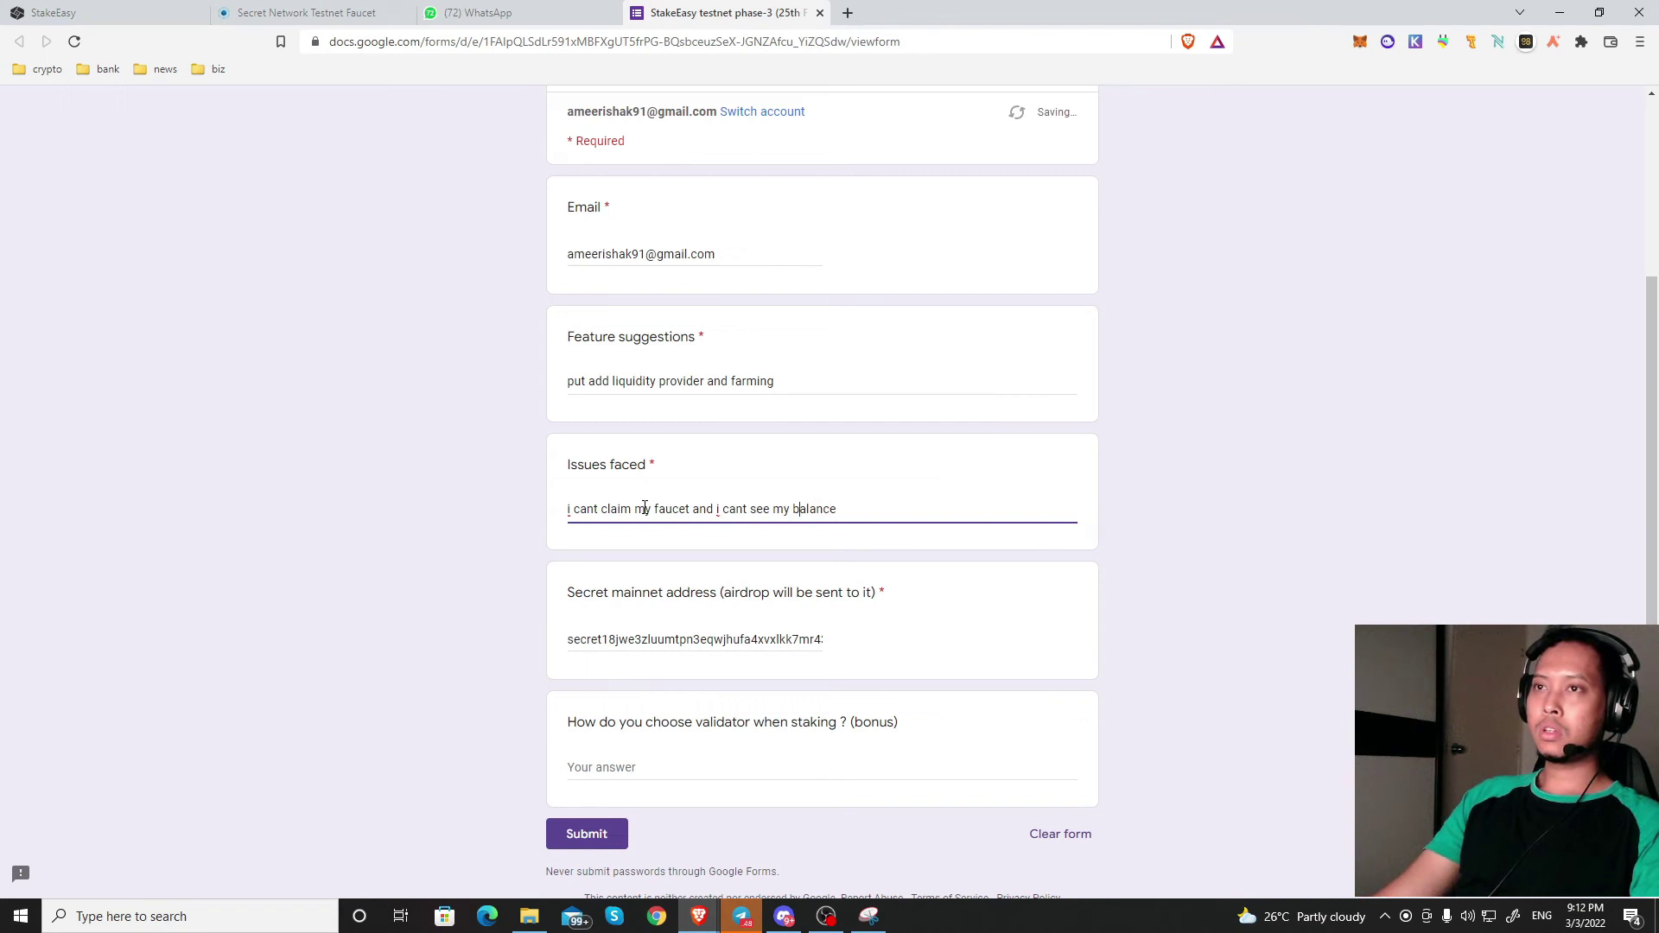
pyautogui.press('Left')
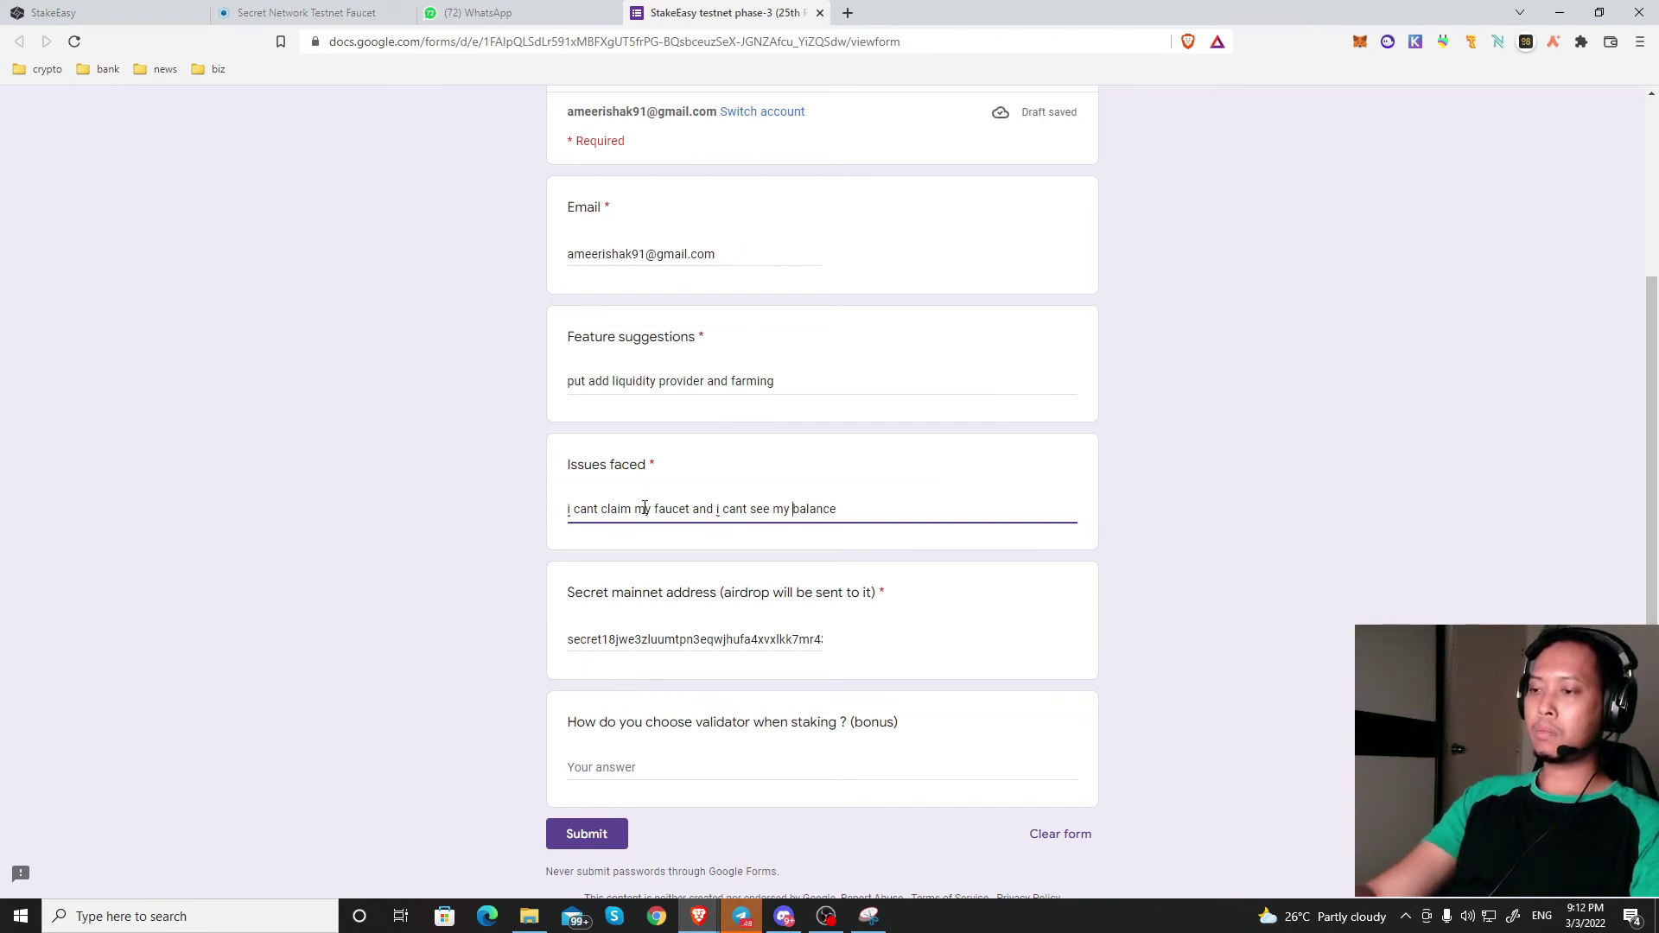
pyautogui.press('Delete')
pyautogui.press('Delete')
pyautogui.press('Delete')
pyautogui.press('BackSpace')
pyautogui.press('BackSpace')
pyautogui.press('BackSpace')
pyautogui.press('BackSpace')
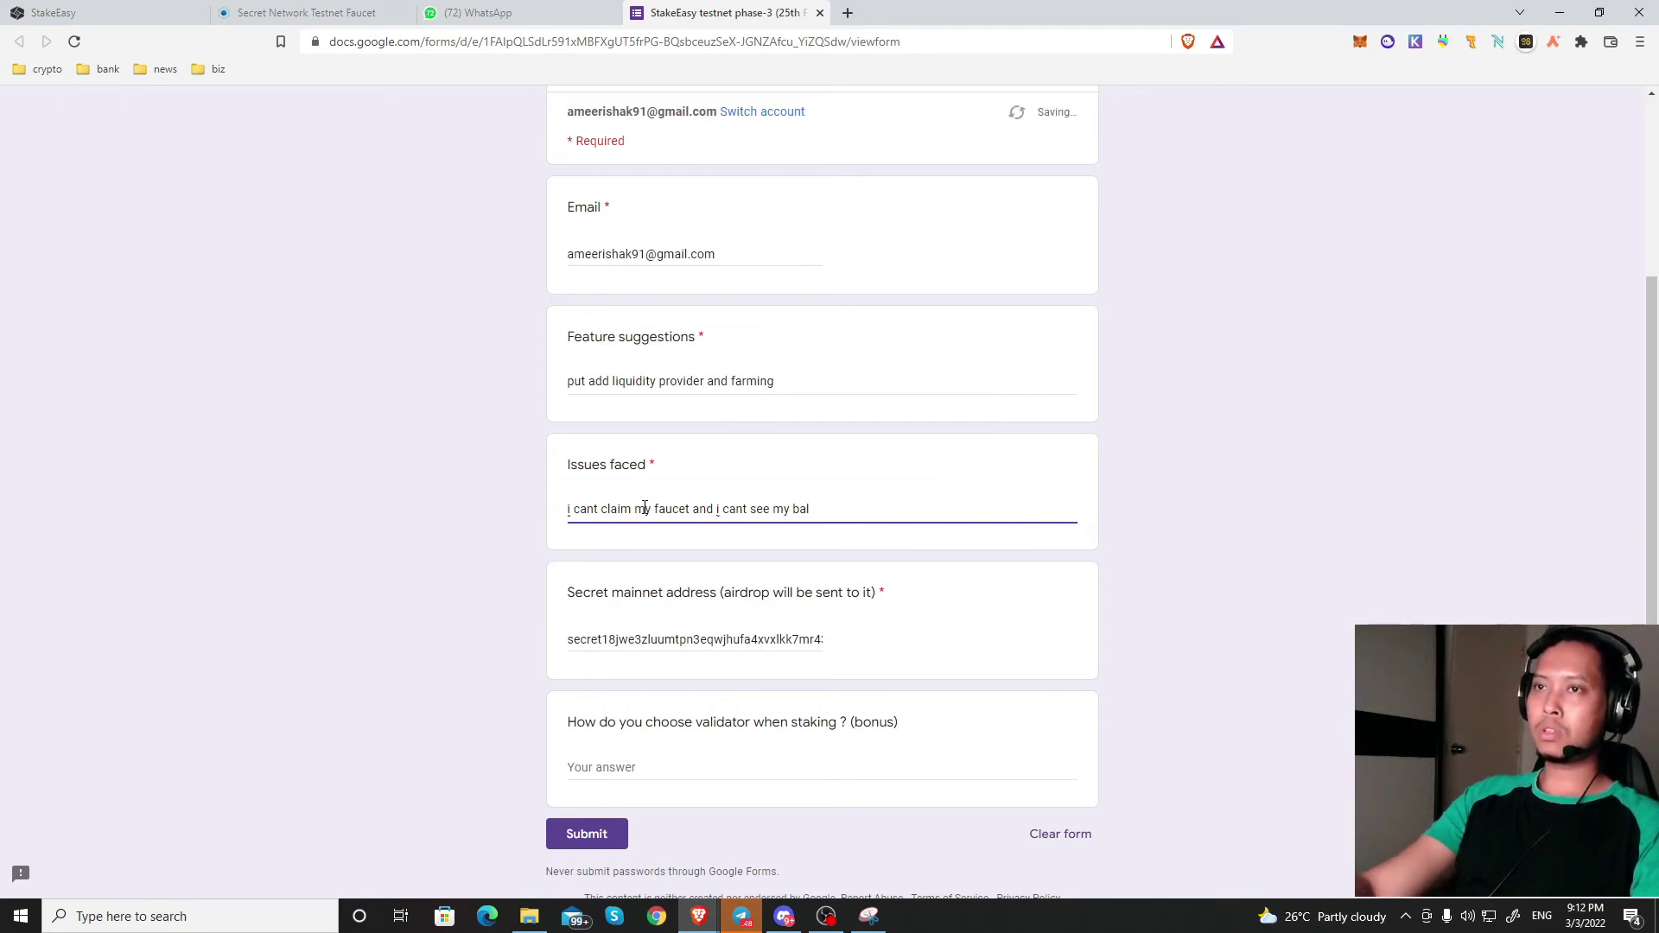
pyautogui.write('the')
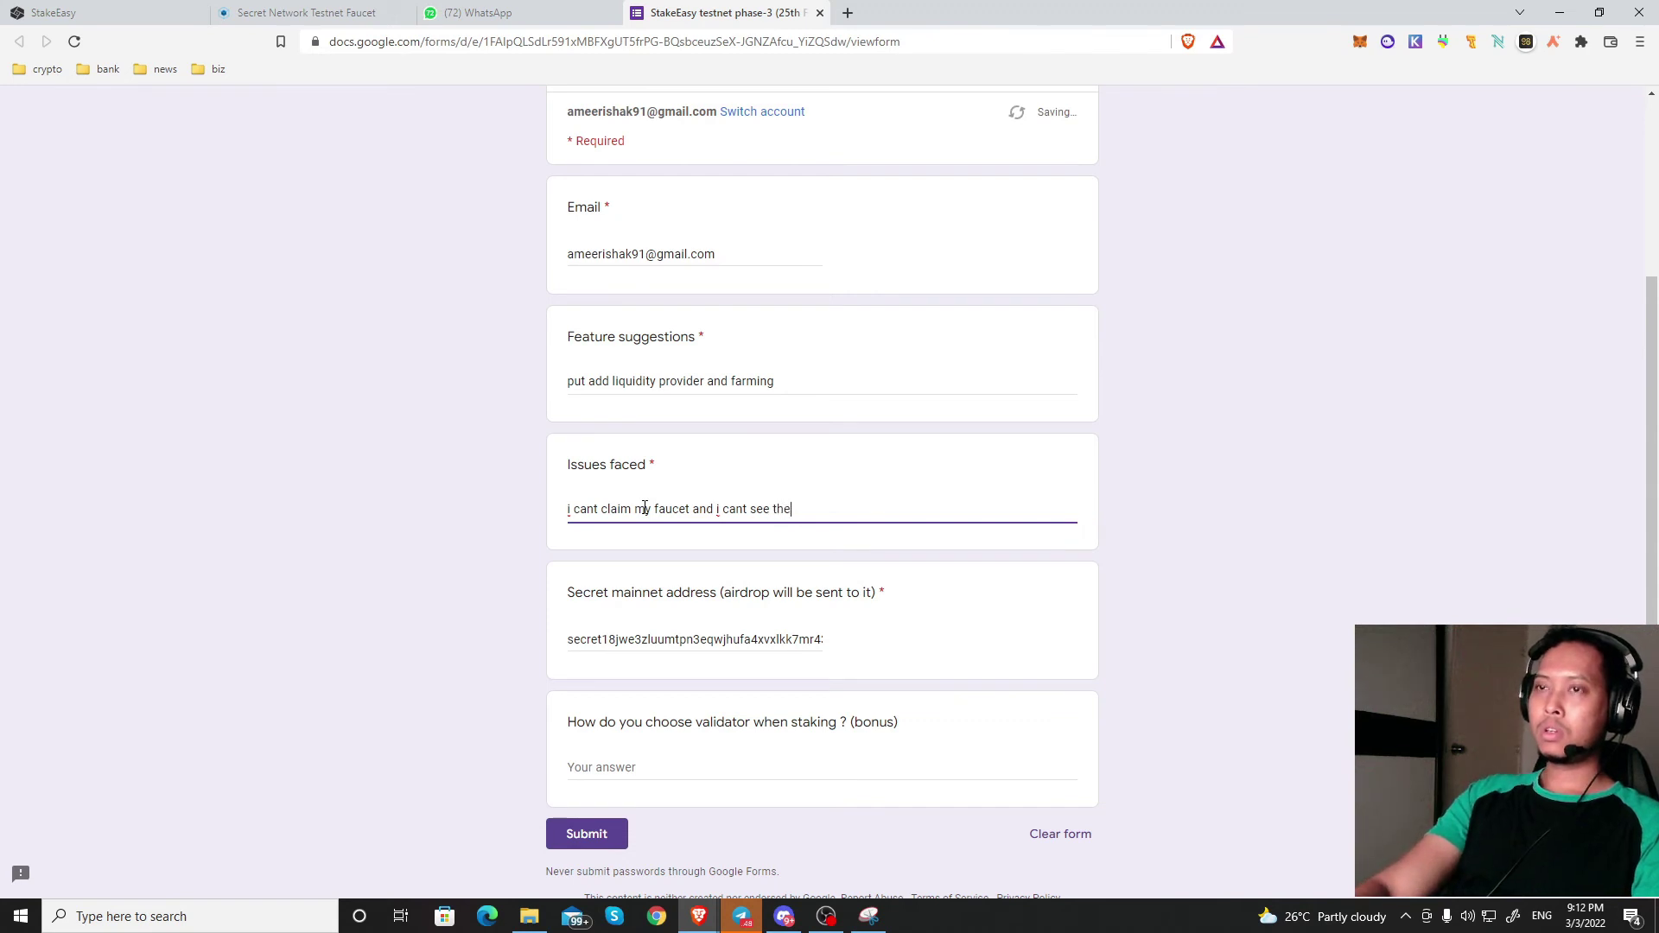
pyautogui.write(' amount t')
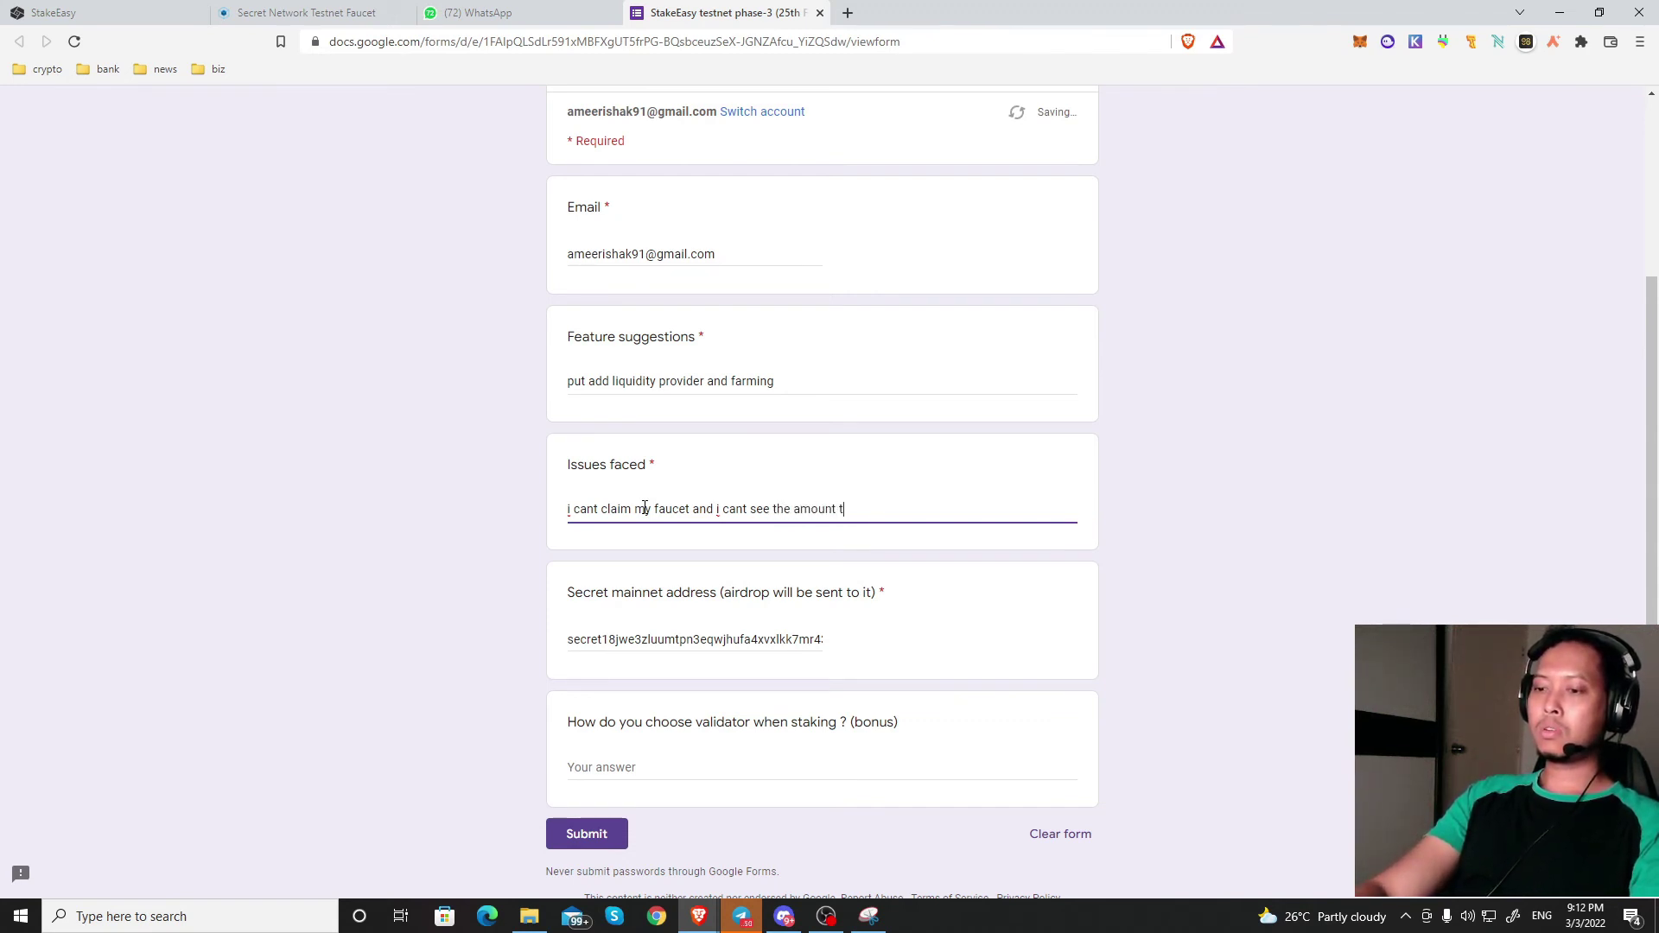
pyautogui.write('hat i staked')
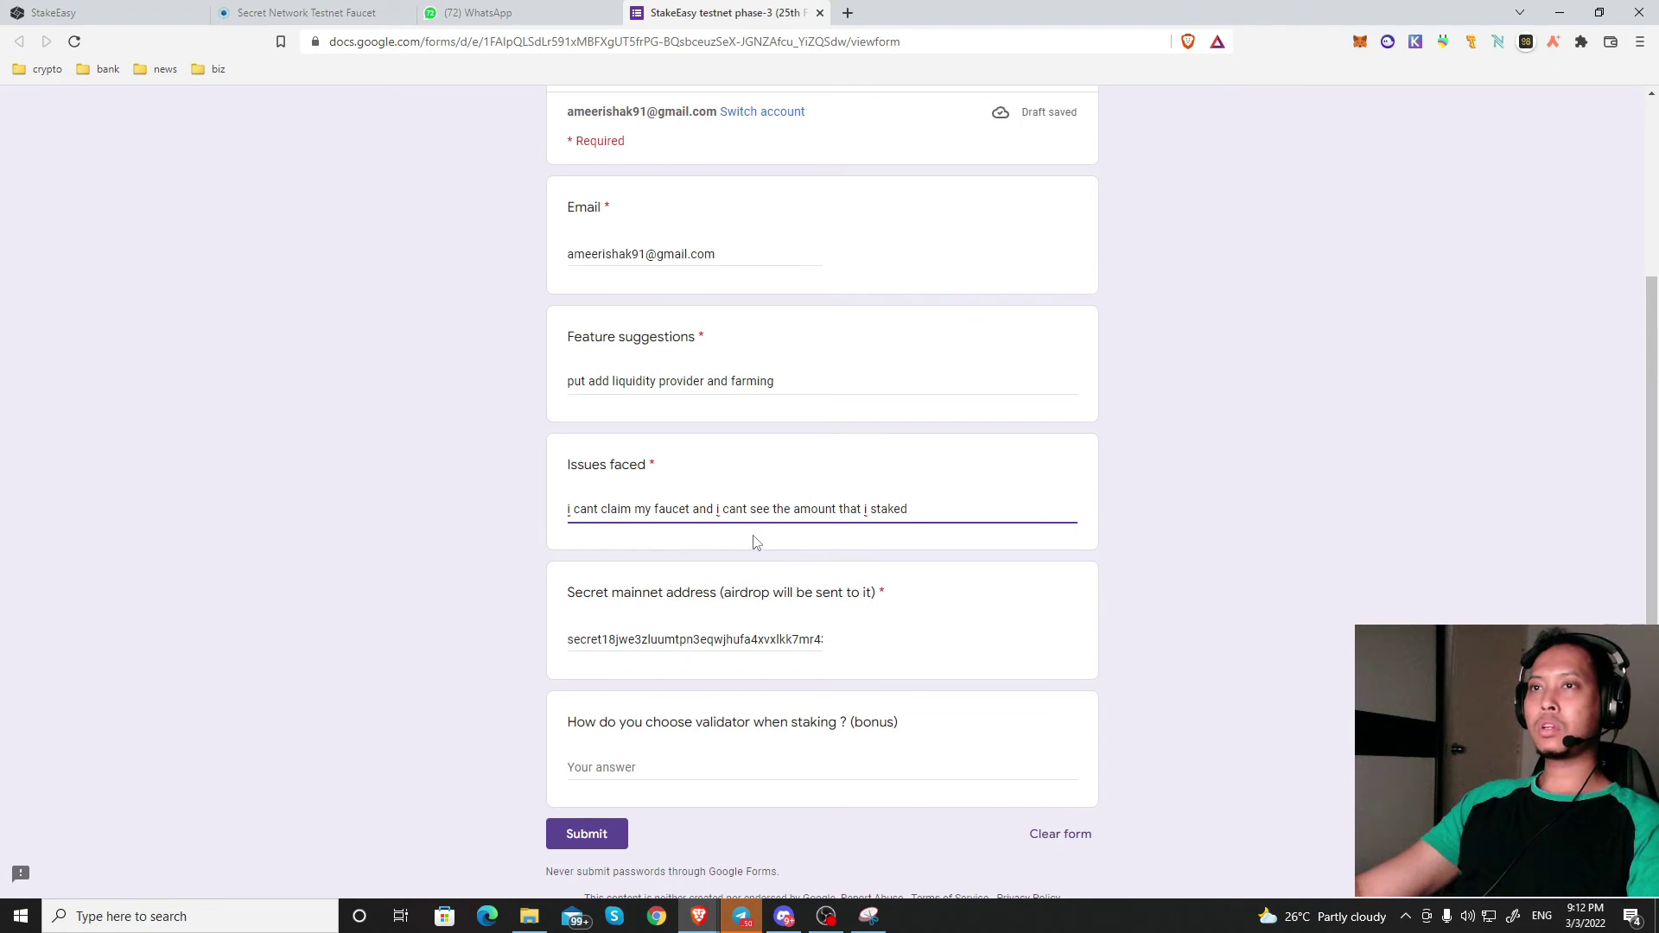
# Step: Type 'im going to choose the one with highest commission' into the bonus 'How do you choose validator' field
pyautogui.click(753, 765)
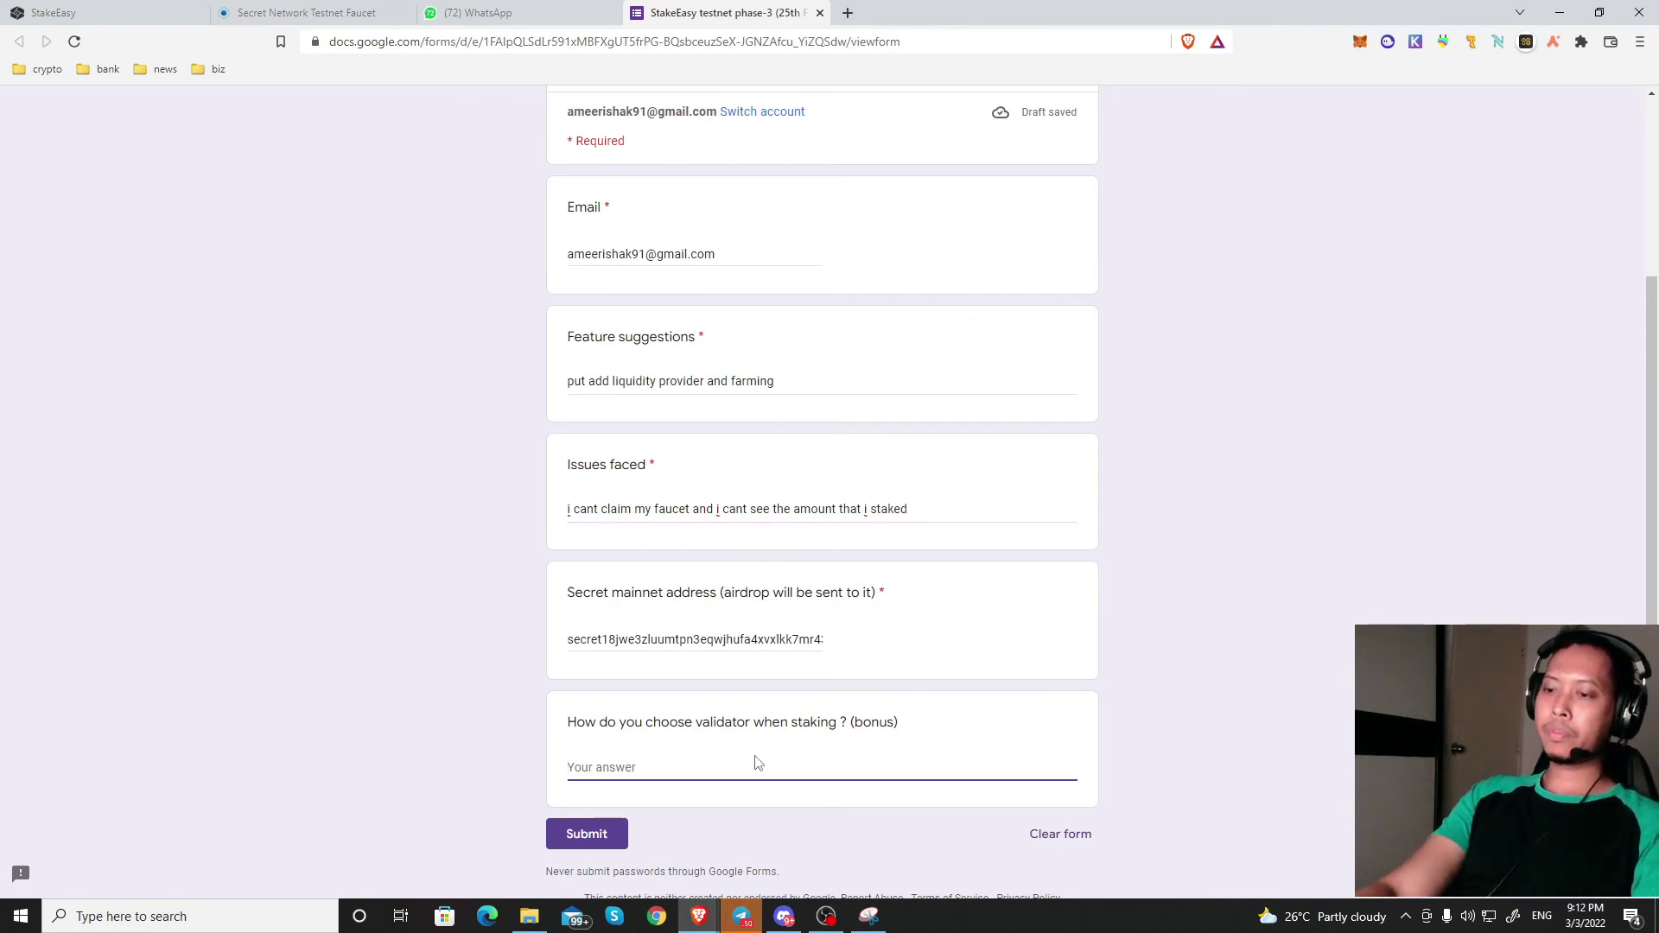
pyautogui.write('im ')
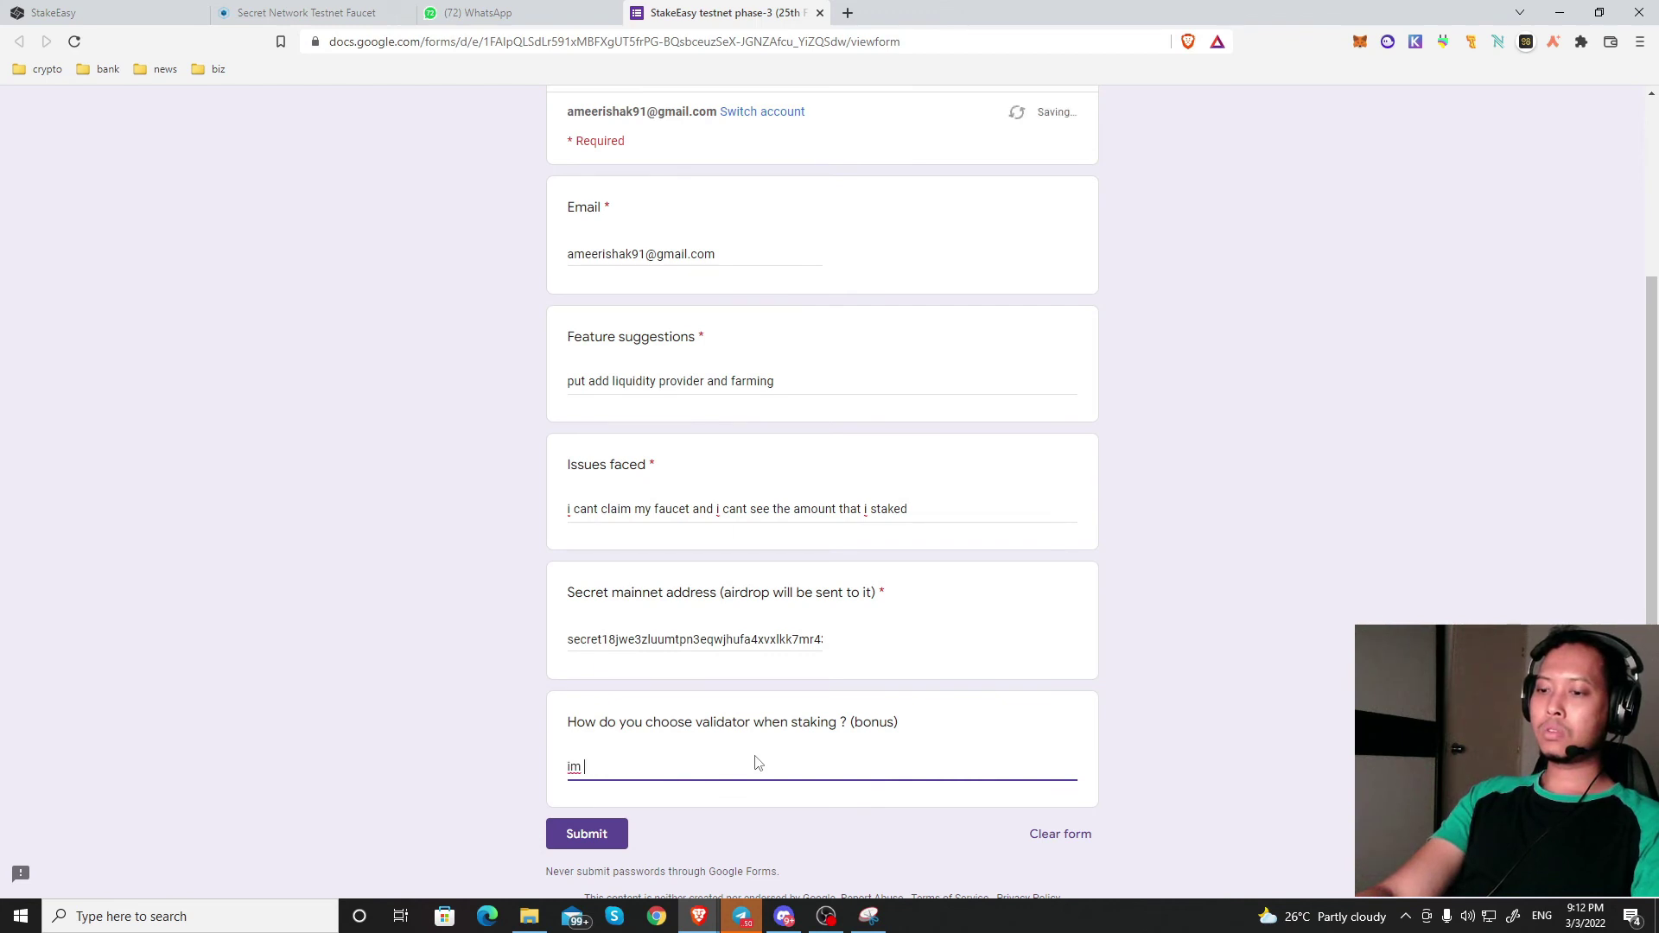
pyautogui.write('going')
pyautogui.write('to choose ')
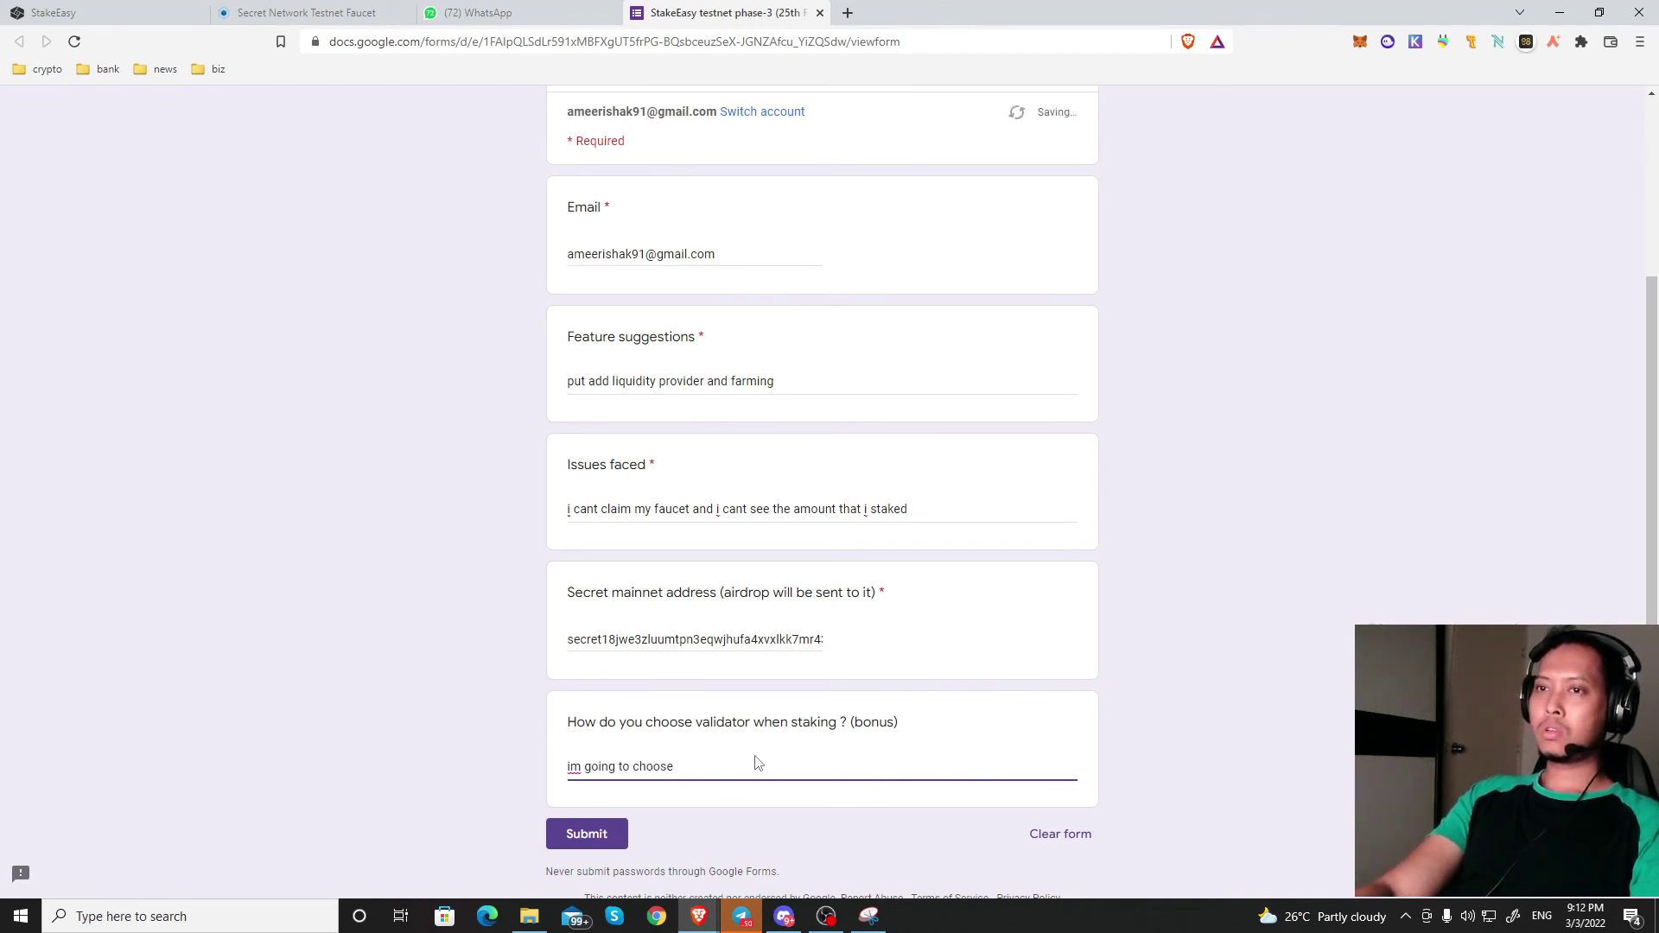
pyautogui.write('the one with')
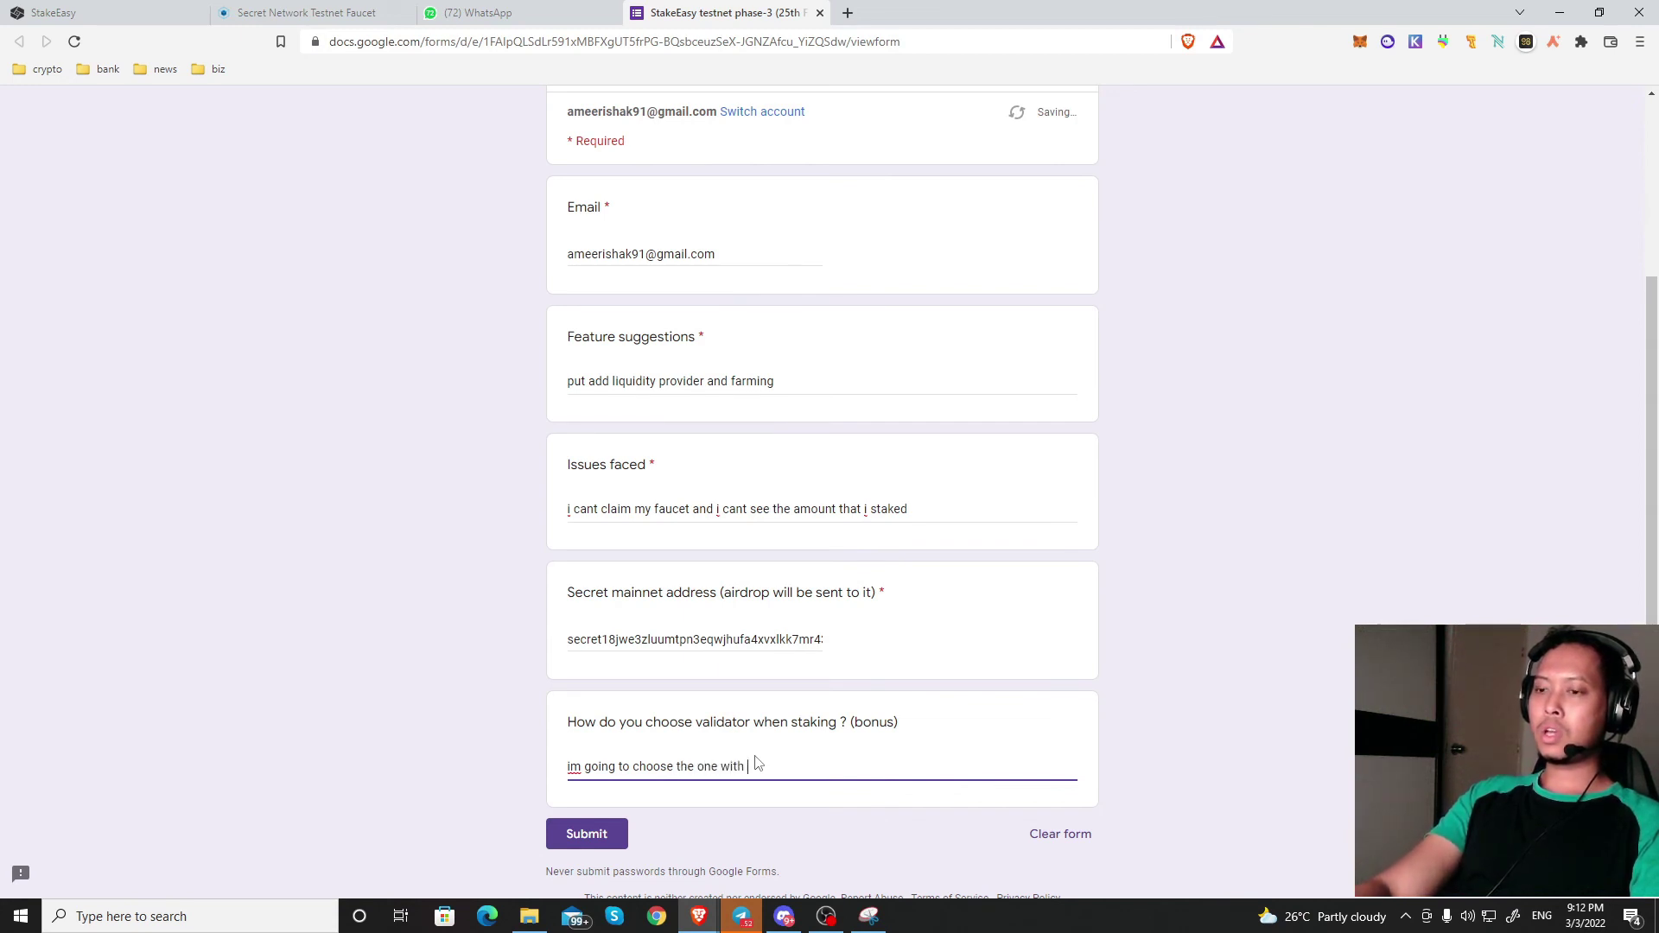
pyautogui.write(' highe')
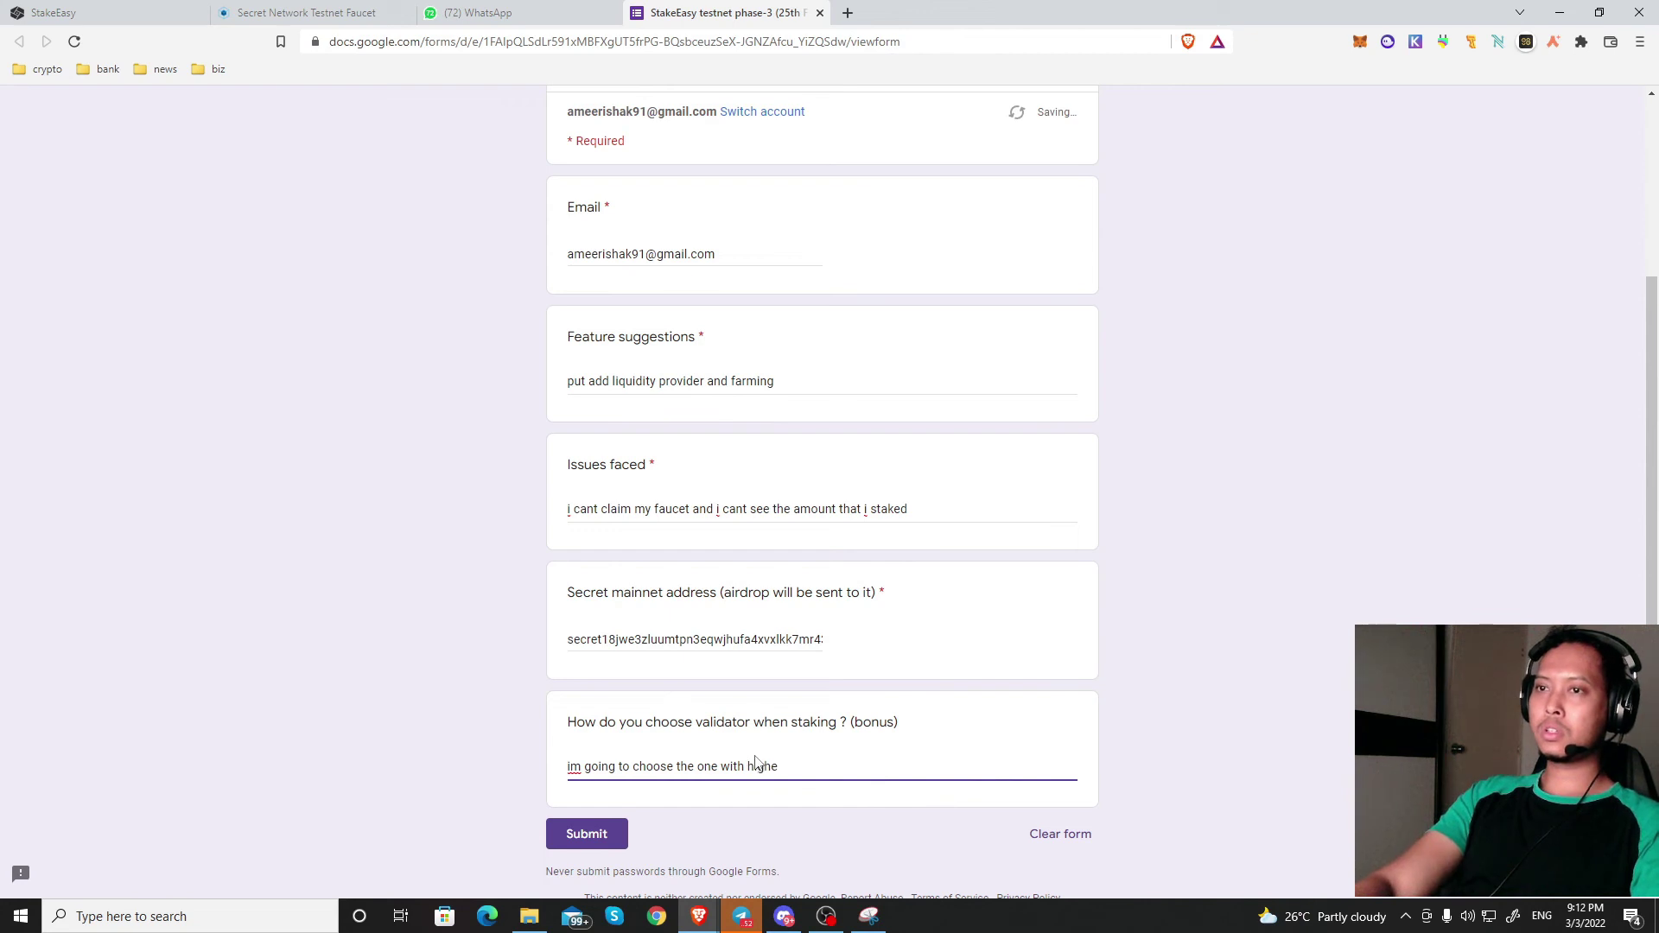
pyautogui.write('st')
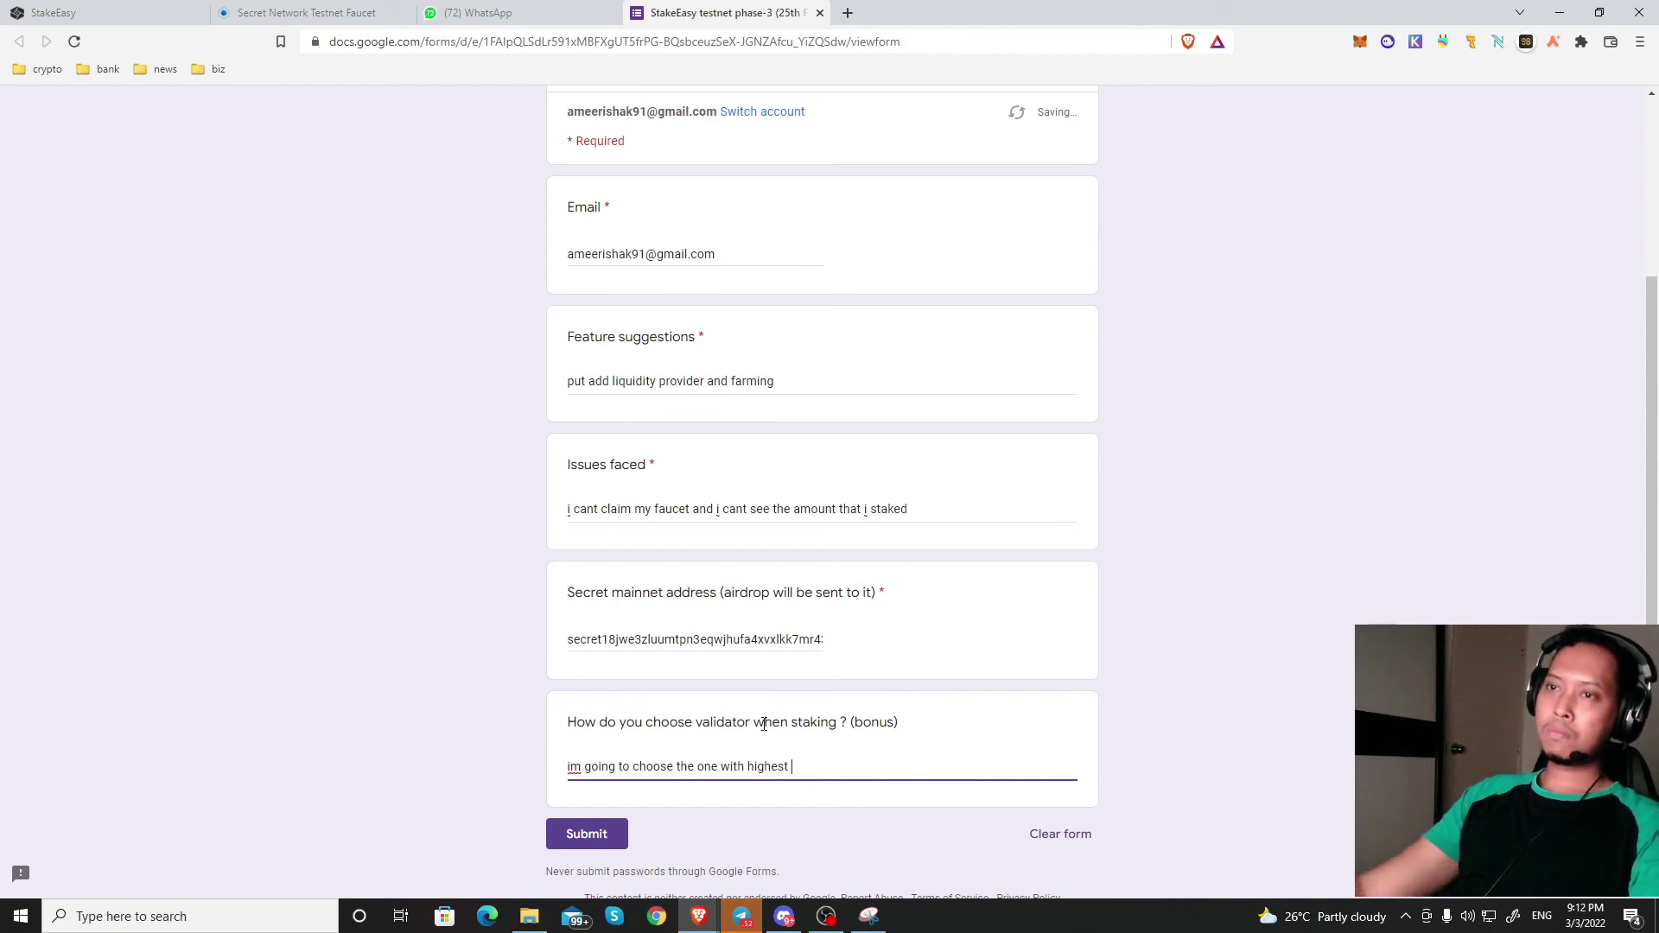
pyautogui.write(' commission')
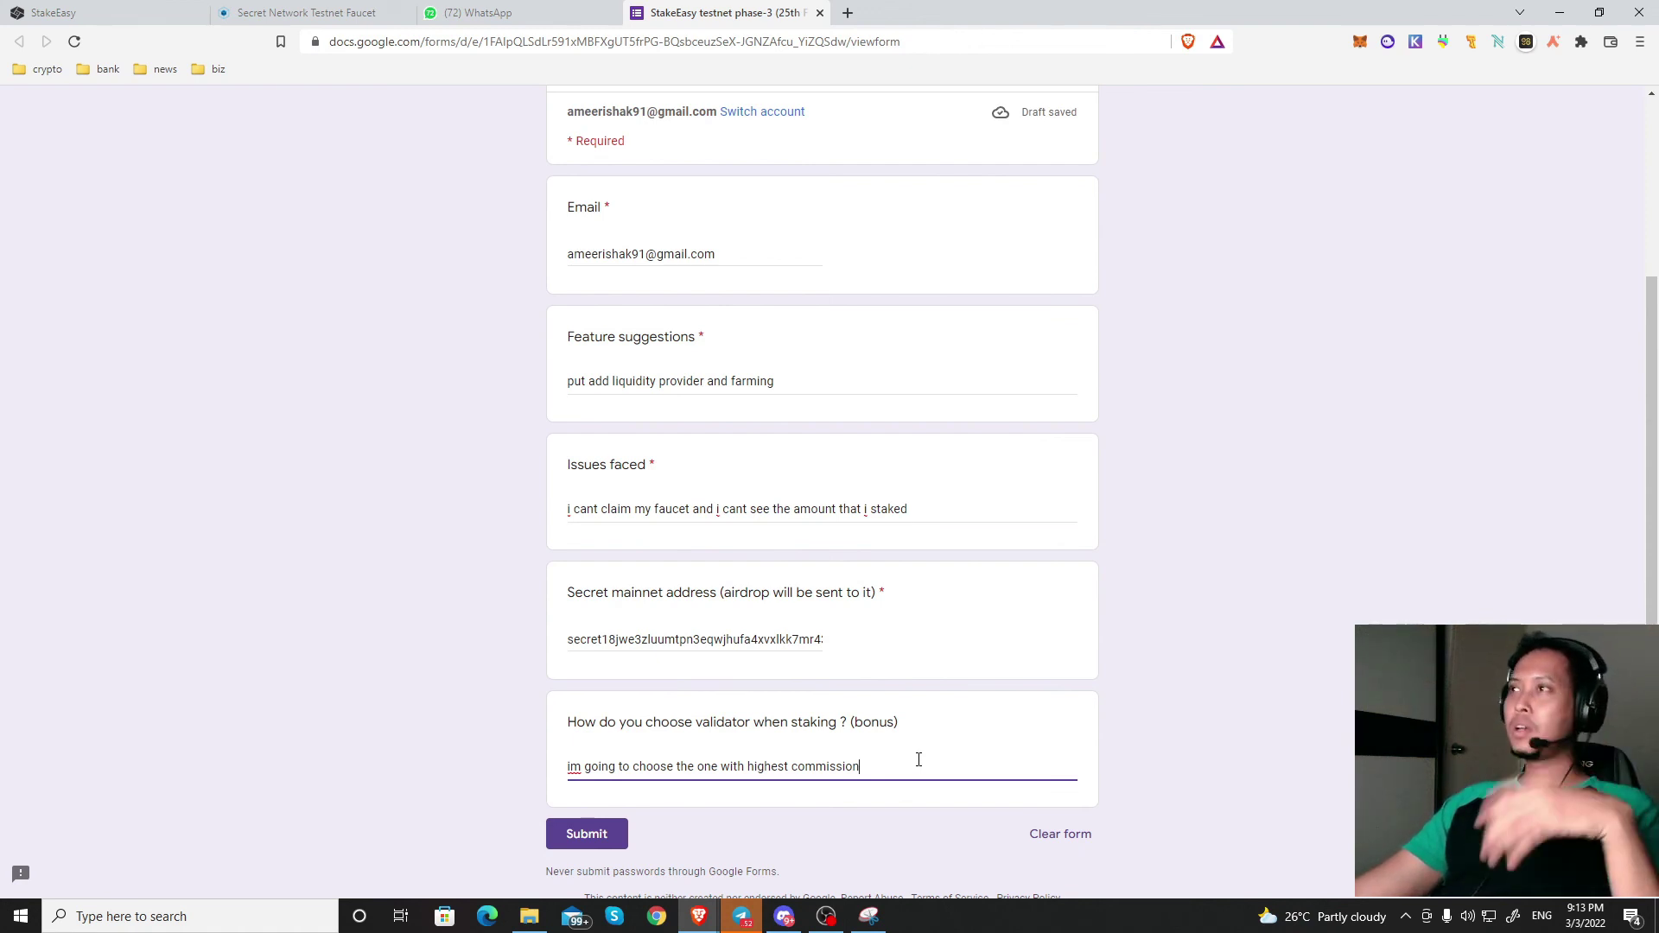
pyautogui.scroll(2, 945, 775)
pyautogui.scroll(-2, 944, 774)
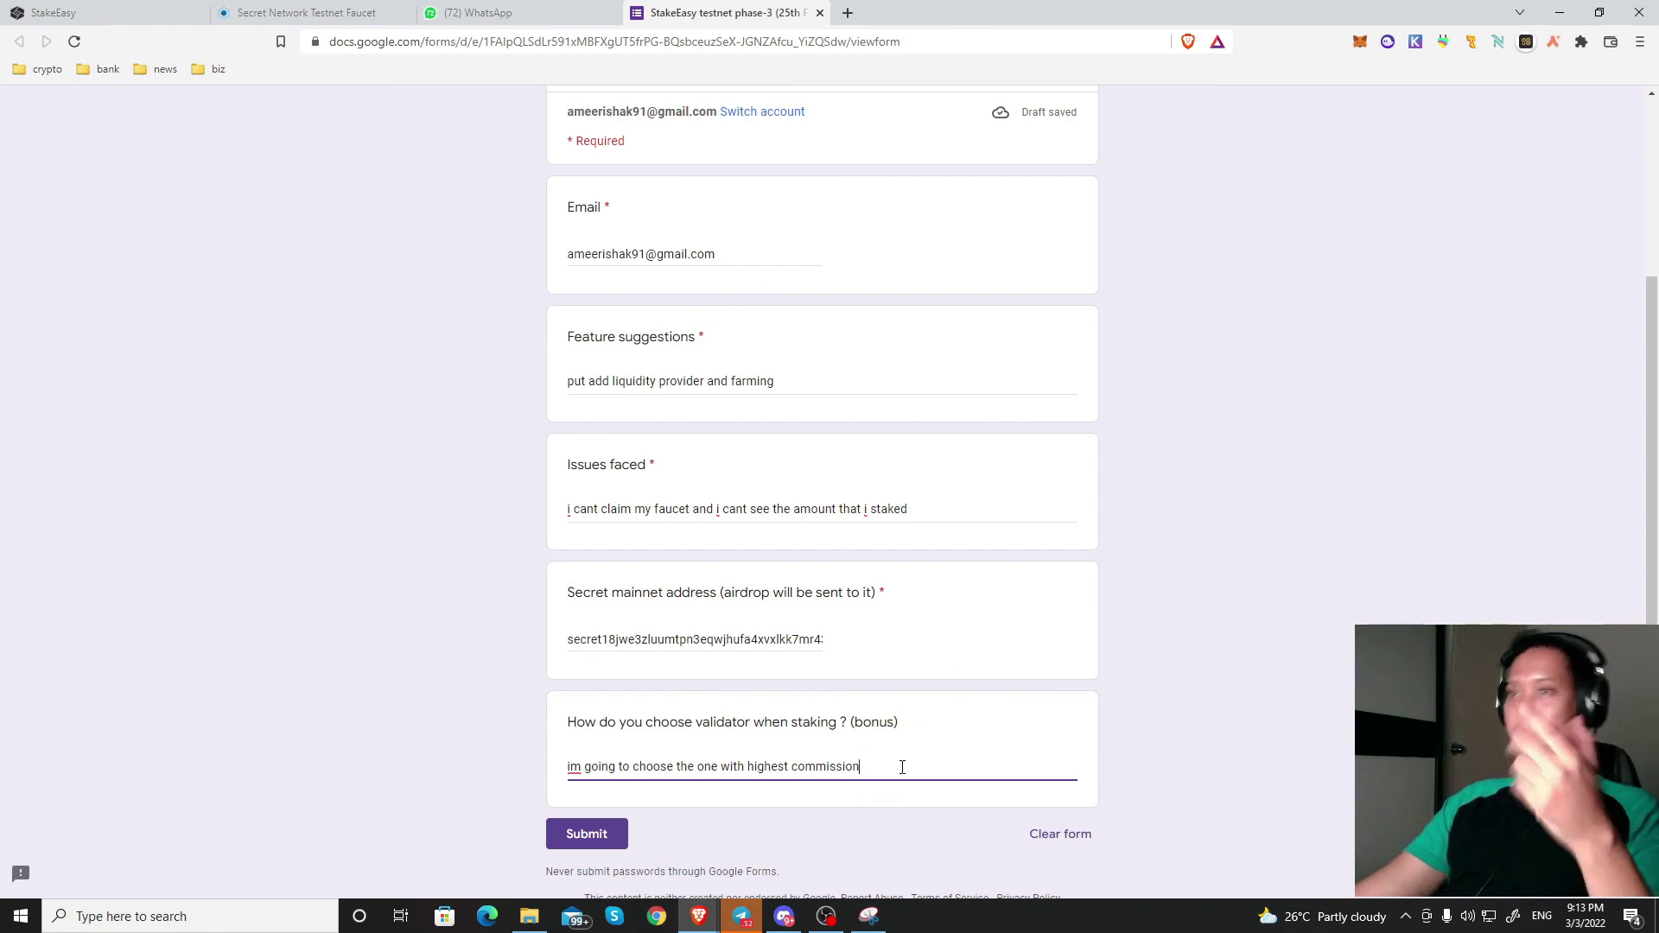
# Step: Check the Secret mainnet address answer, then submit the completed StakeEasy feedback form
pyautogui.scroll(3, 655, 832)
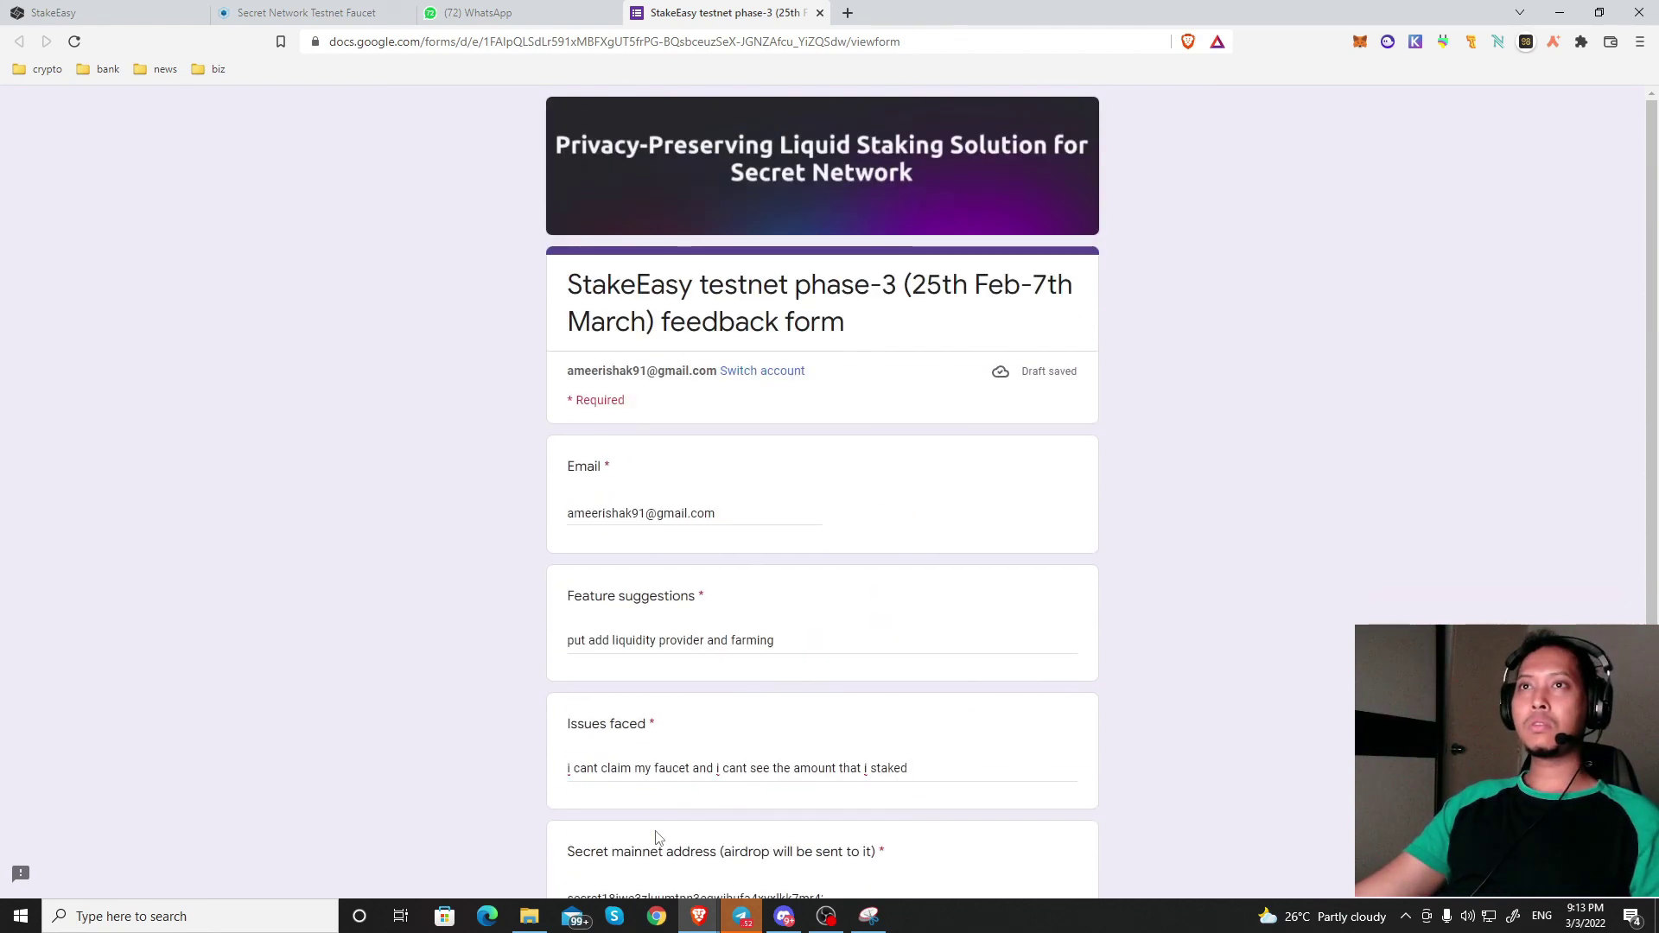
pyautogui.scroll(-3, 661, 825)
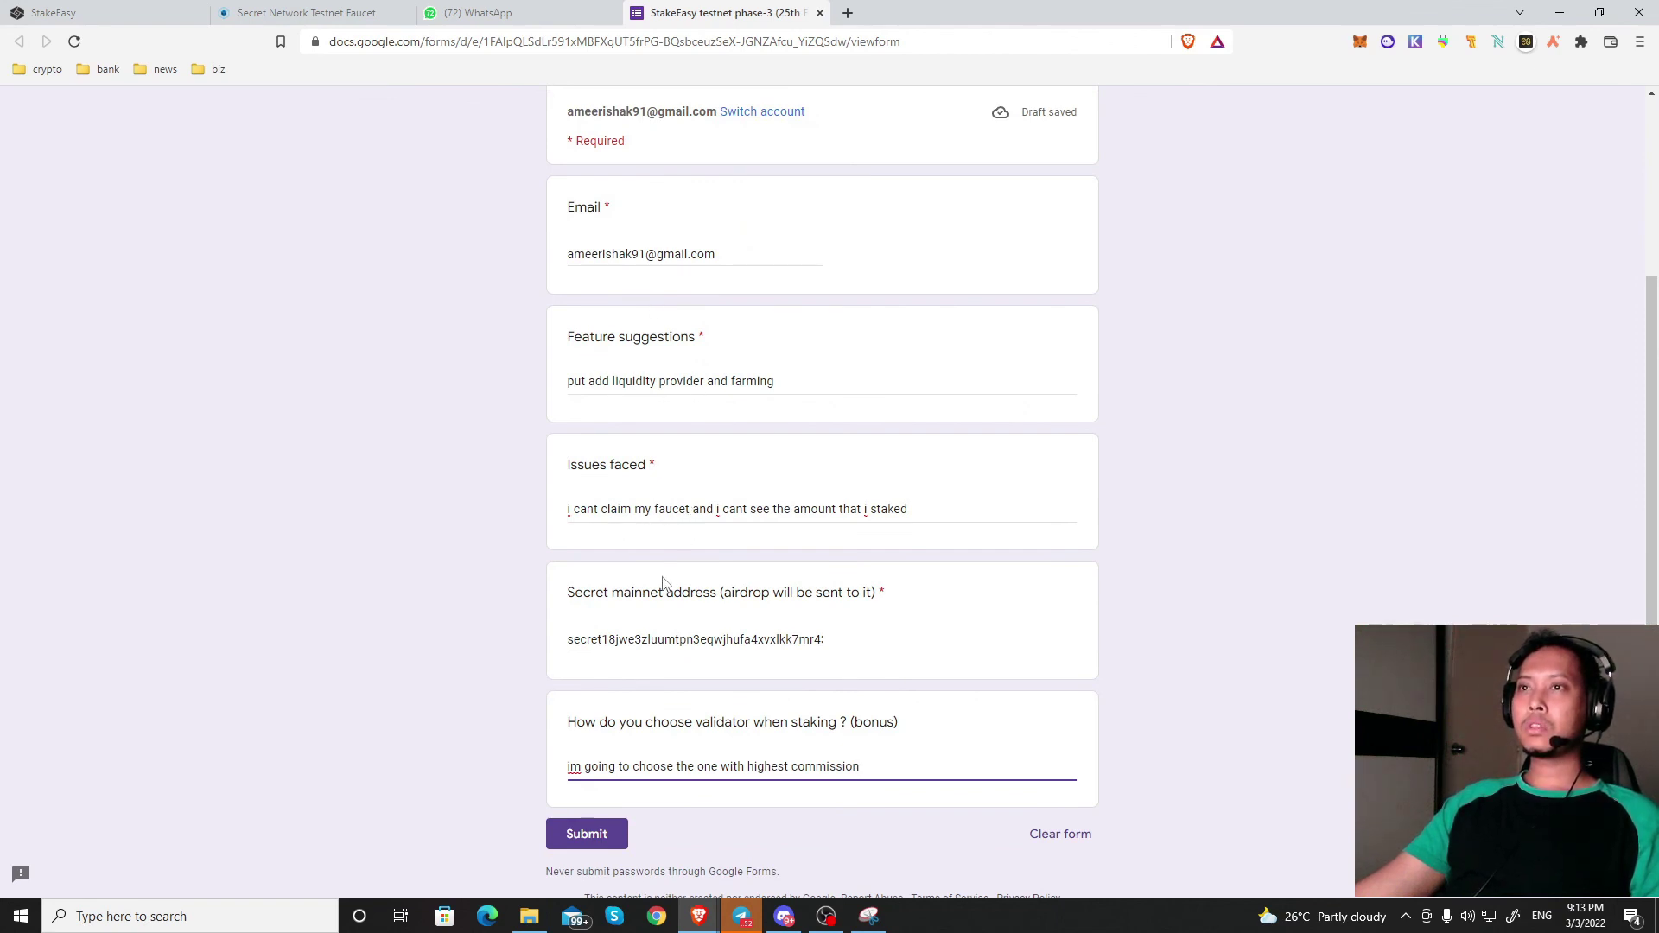
pyautogui.click(636, 640)
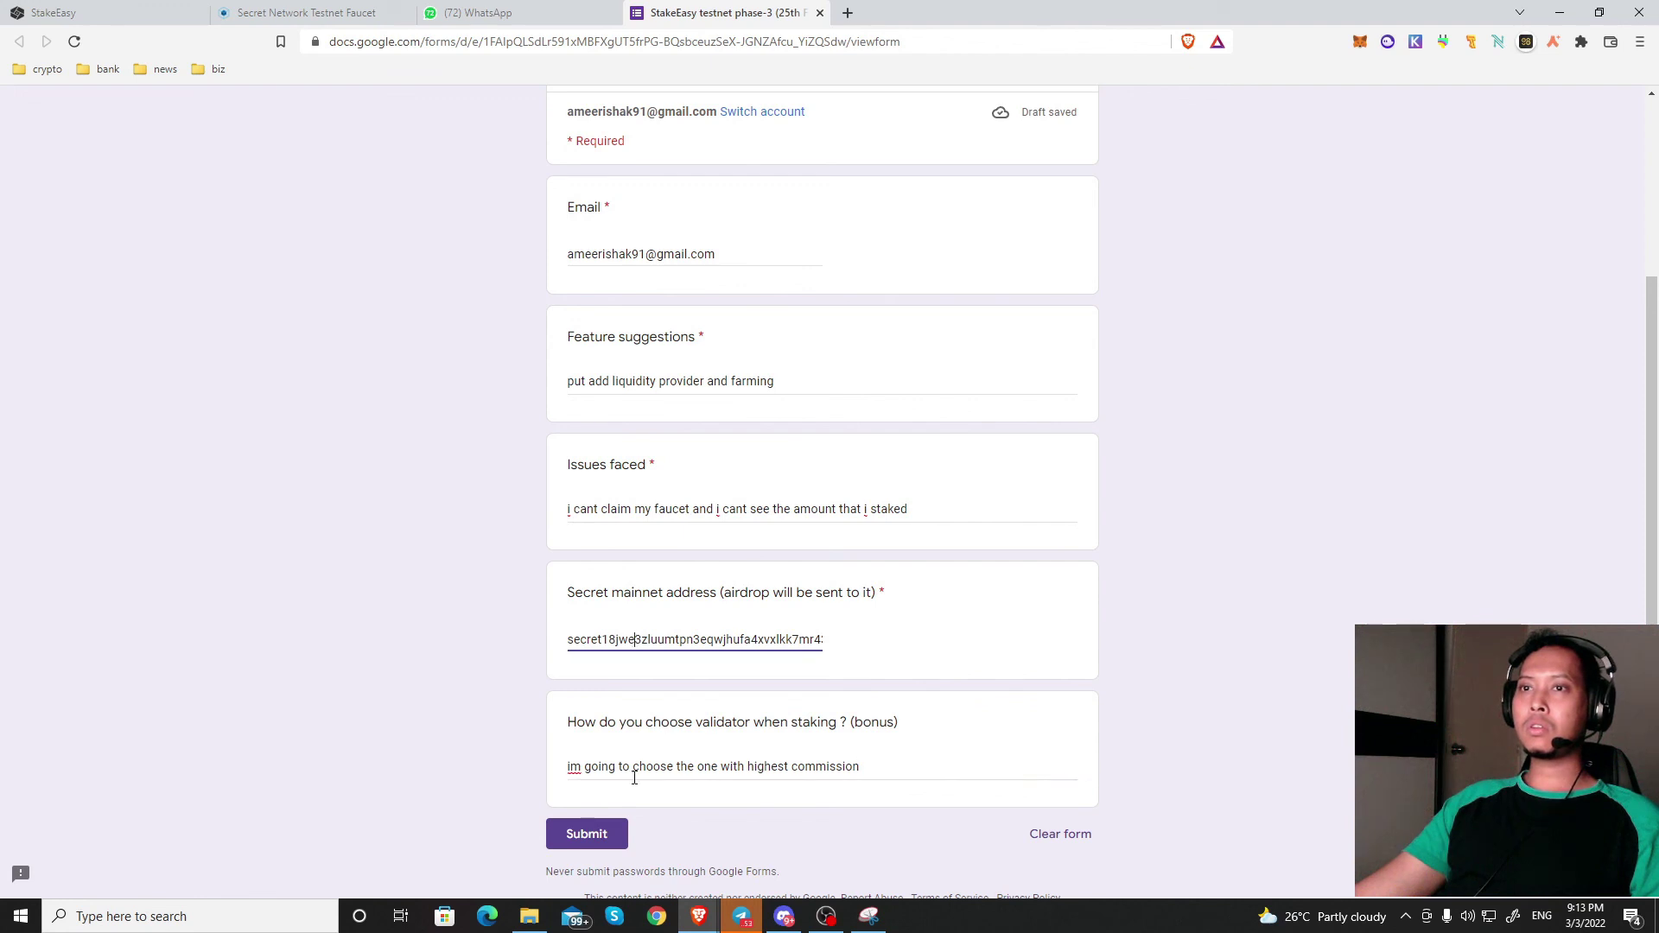
pyautogui.click(586, 839)
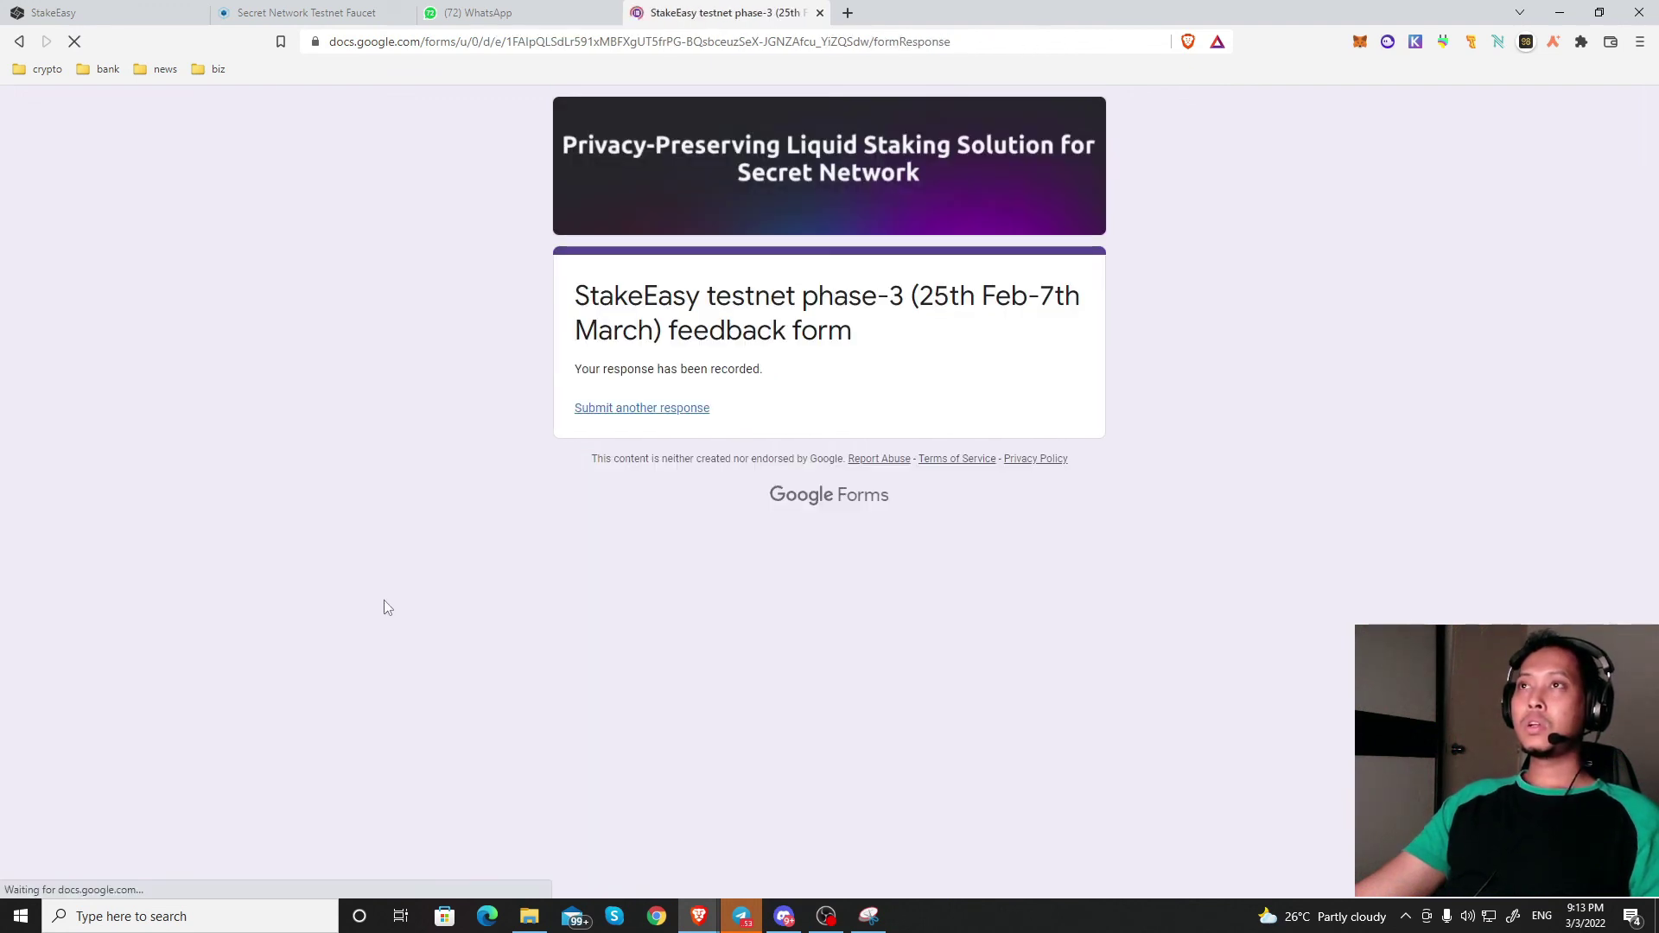